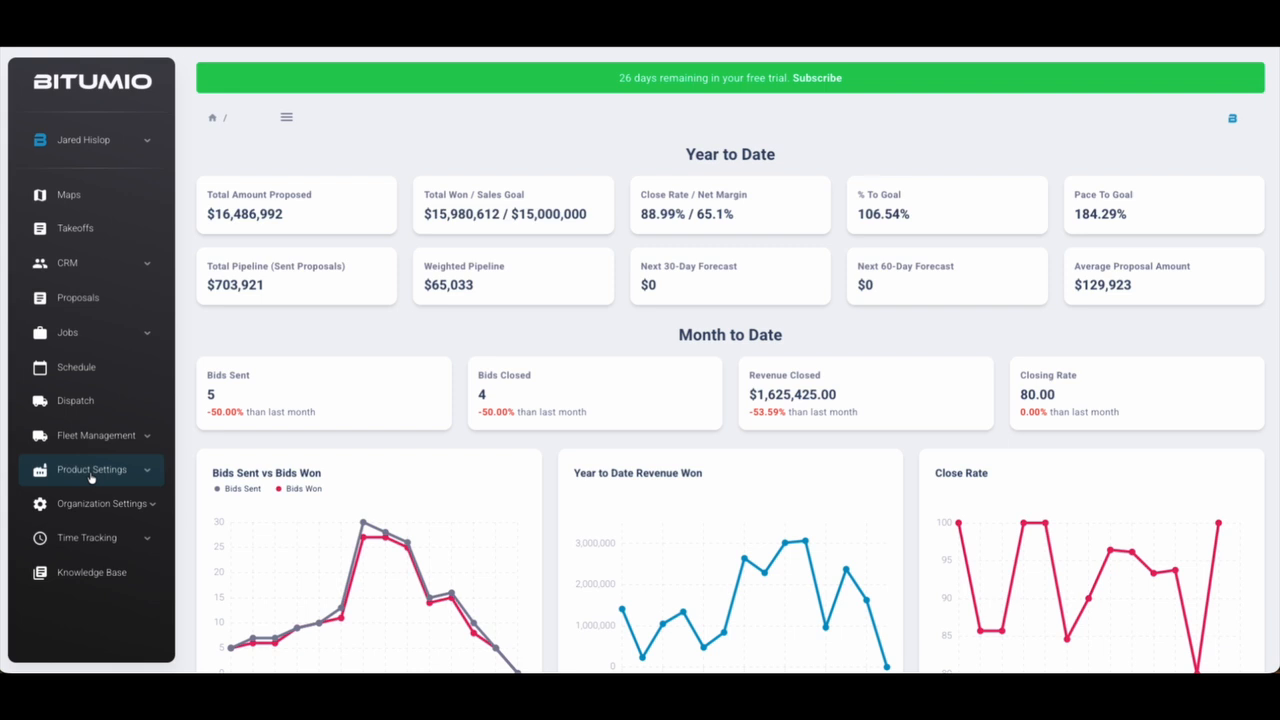
left_click(92, 503)
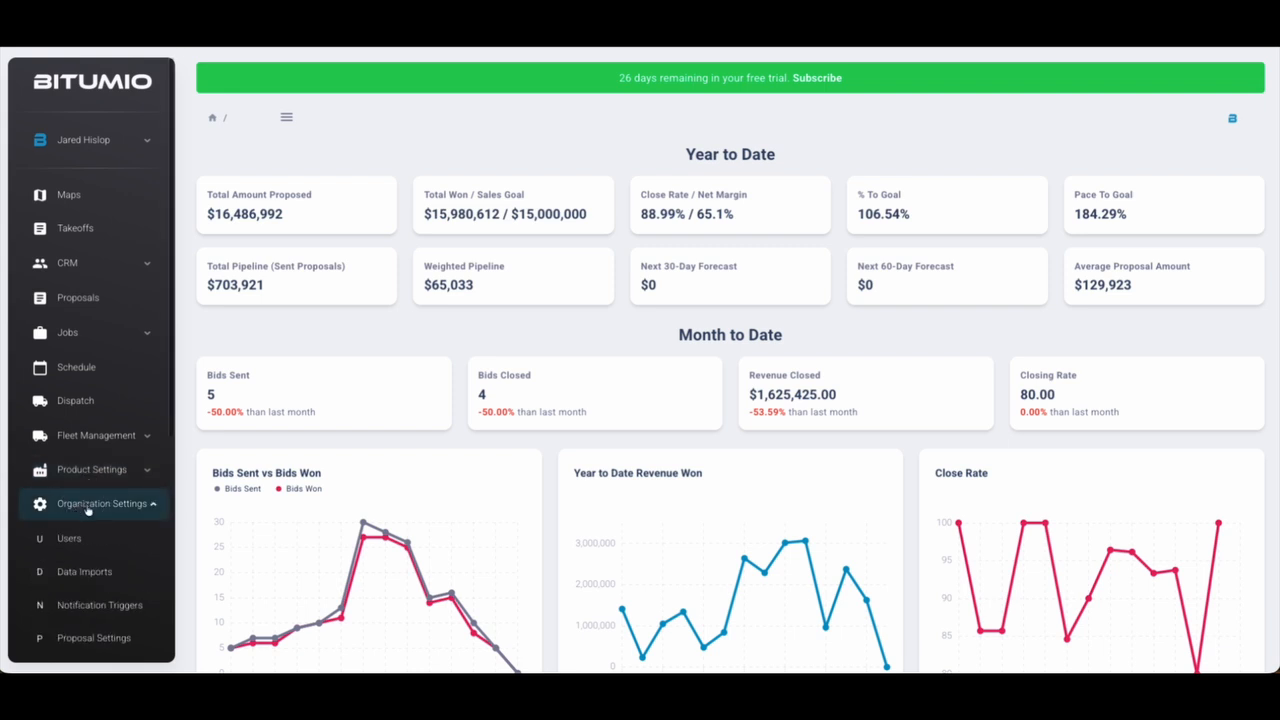
scroll(88, 510, "down", 1)
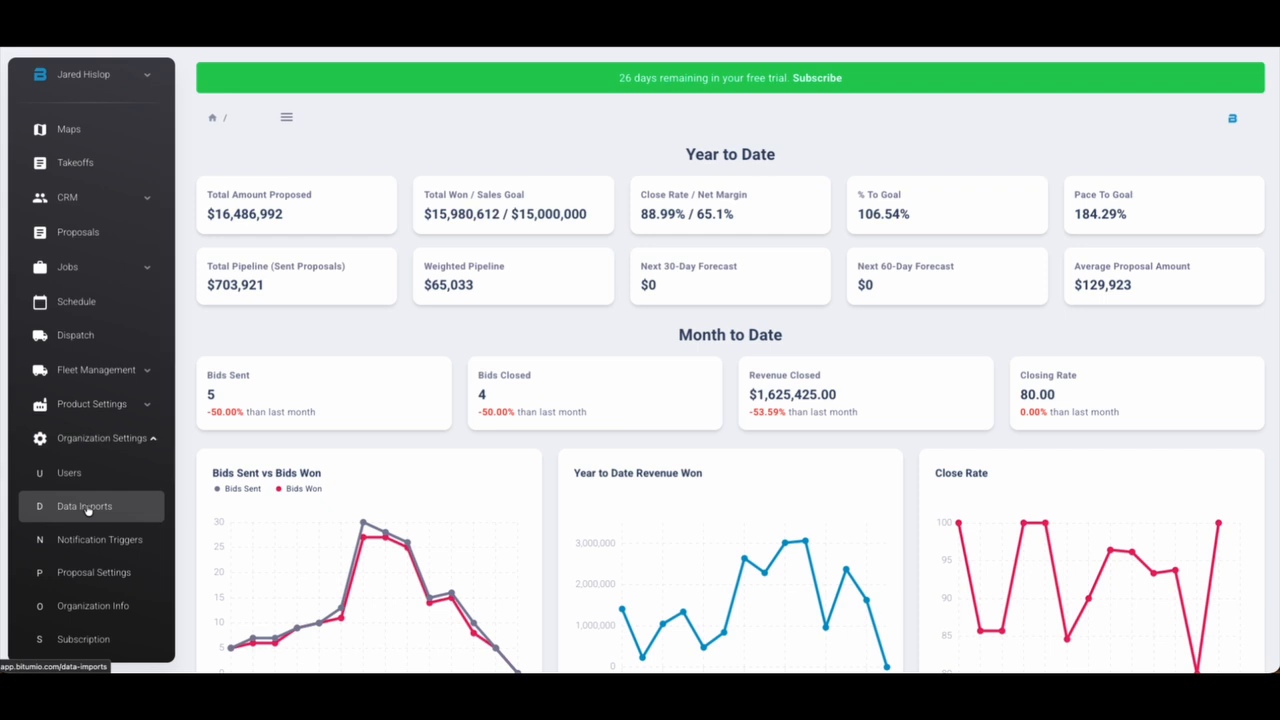
scroll(88, 510, "down", 1)
left_click(87, 405)
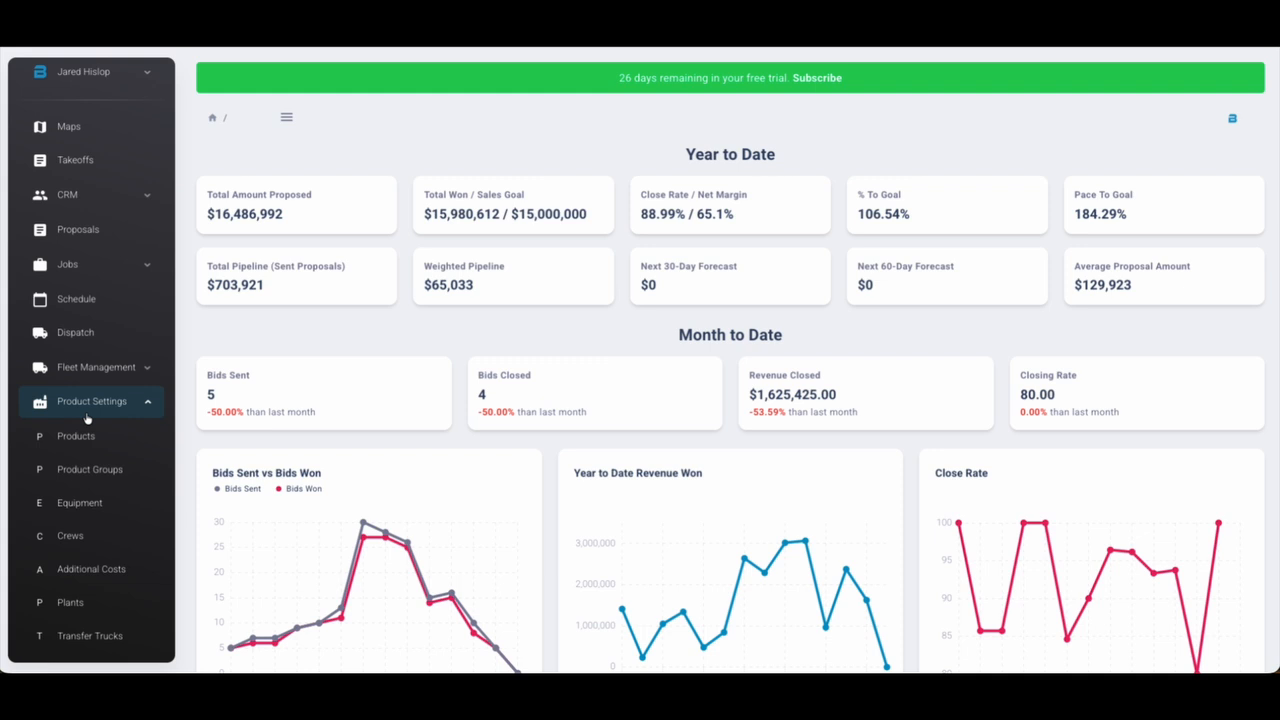
scroll(87, 418, "down", 1)
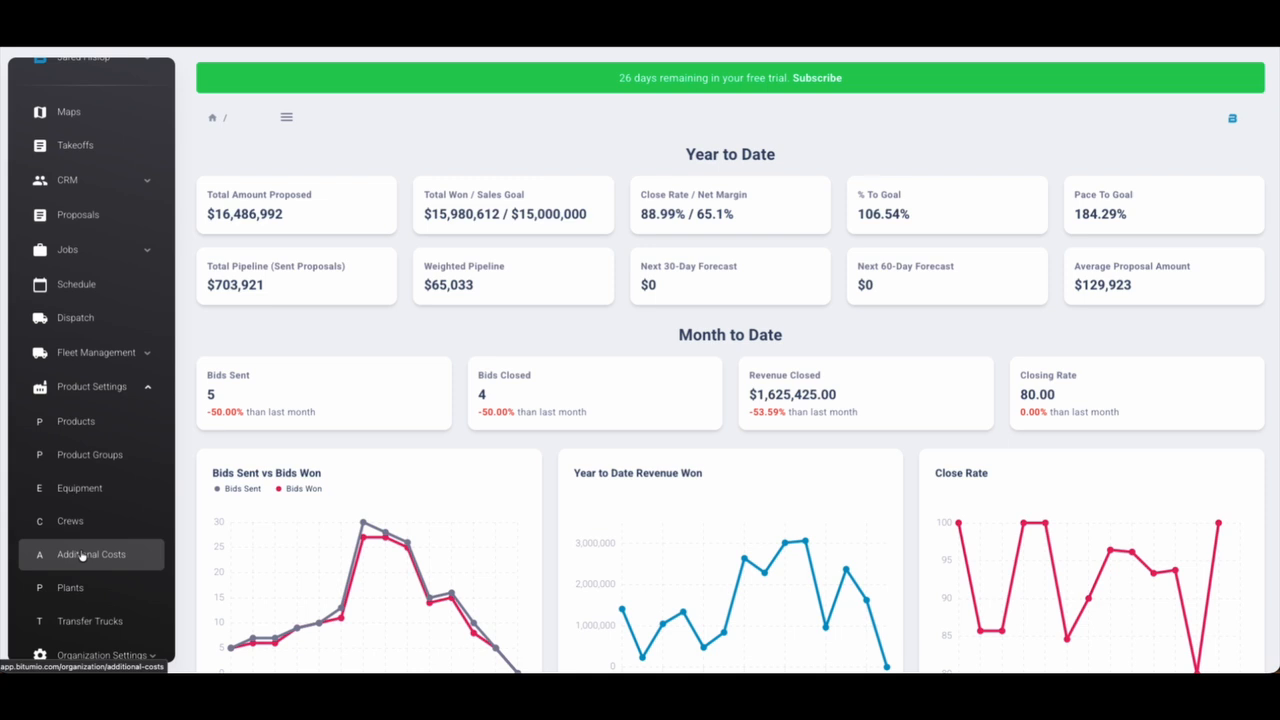
left_click(77, 424)
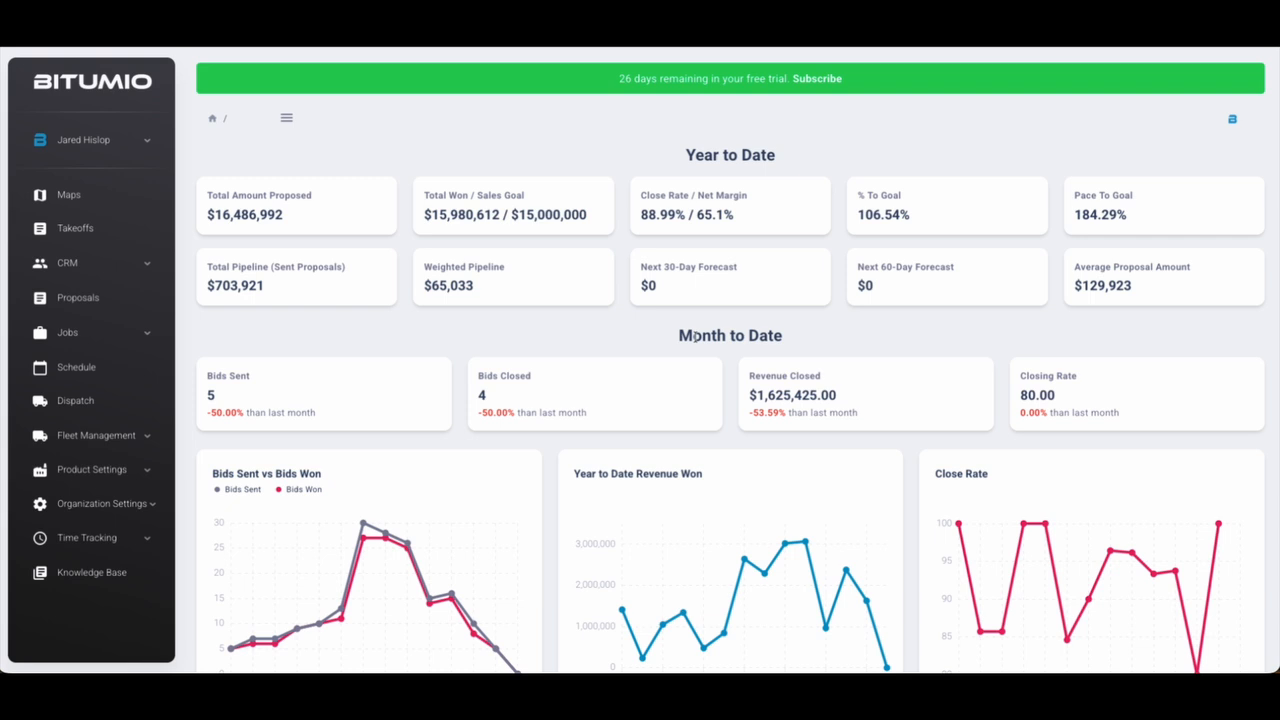
Step: Open the organization's product types and display the products of the Asphalt Paving type
left_click(92, 469)
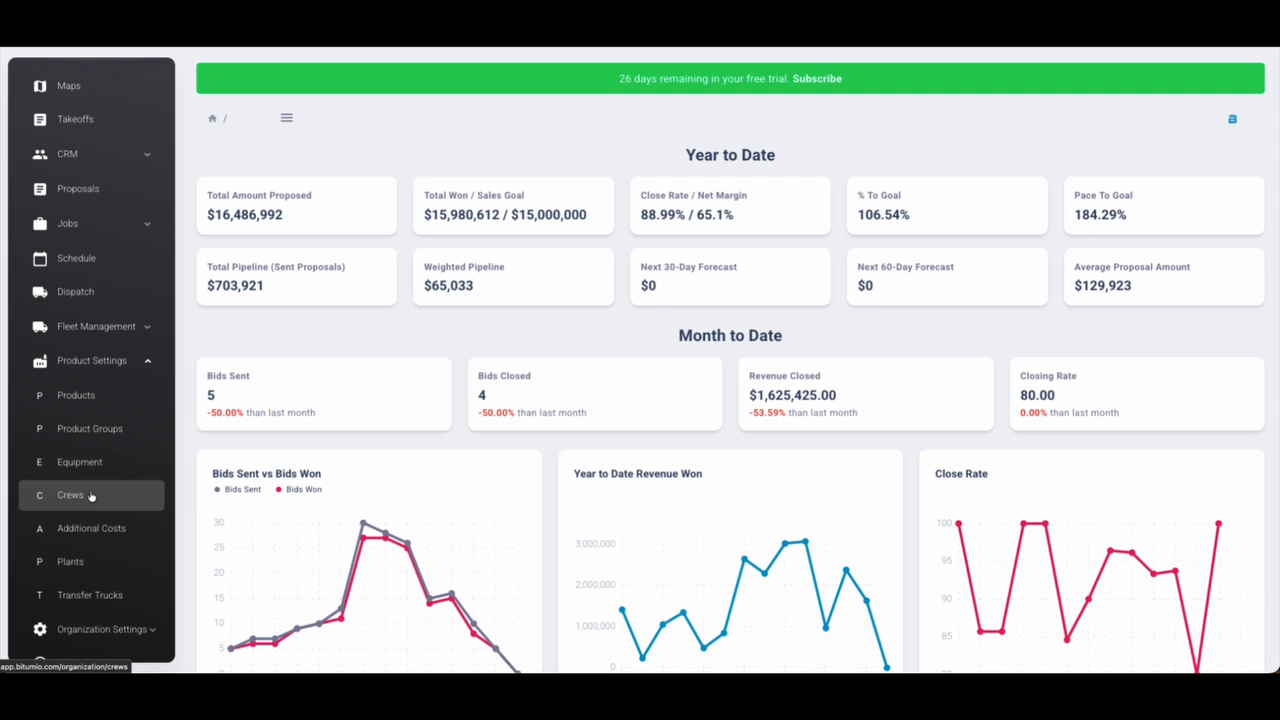
left_click(83, 395)
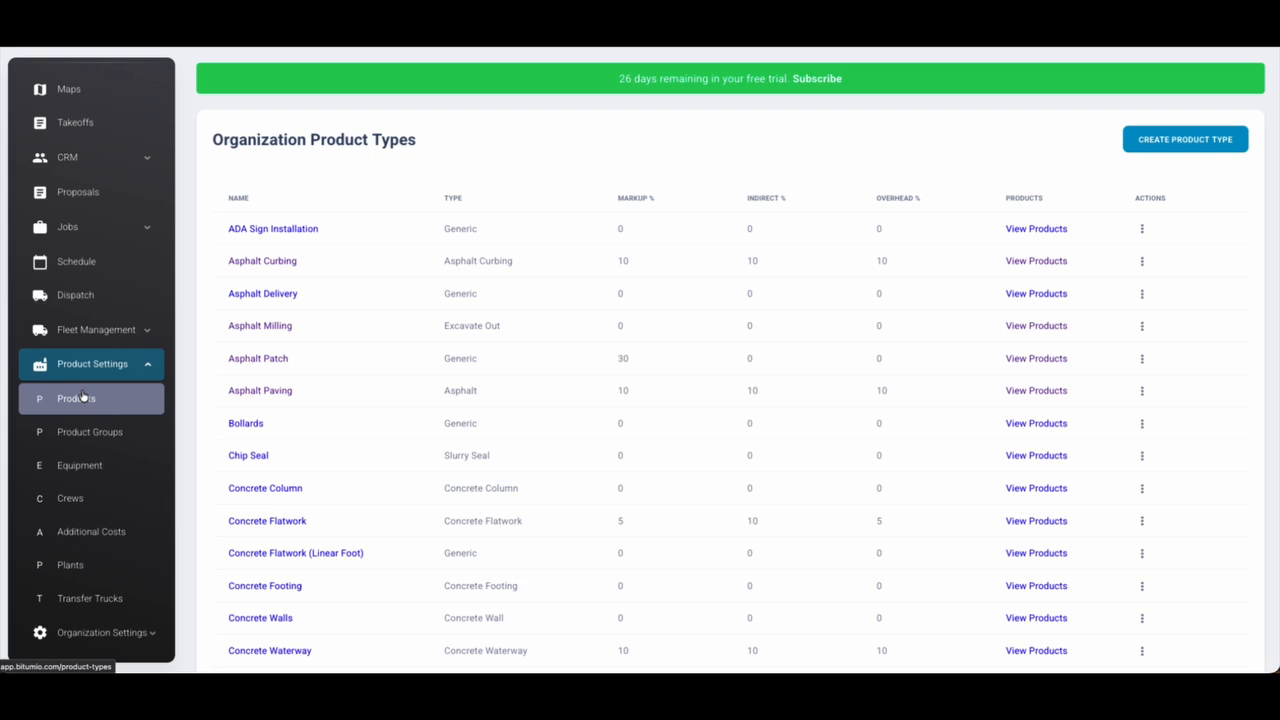
scroll(294, 423, "down", 1)
left_click(263, 367)
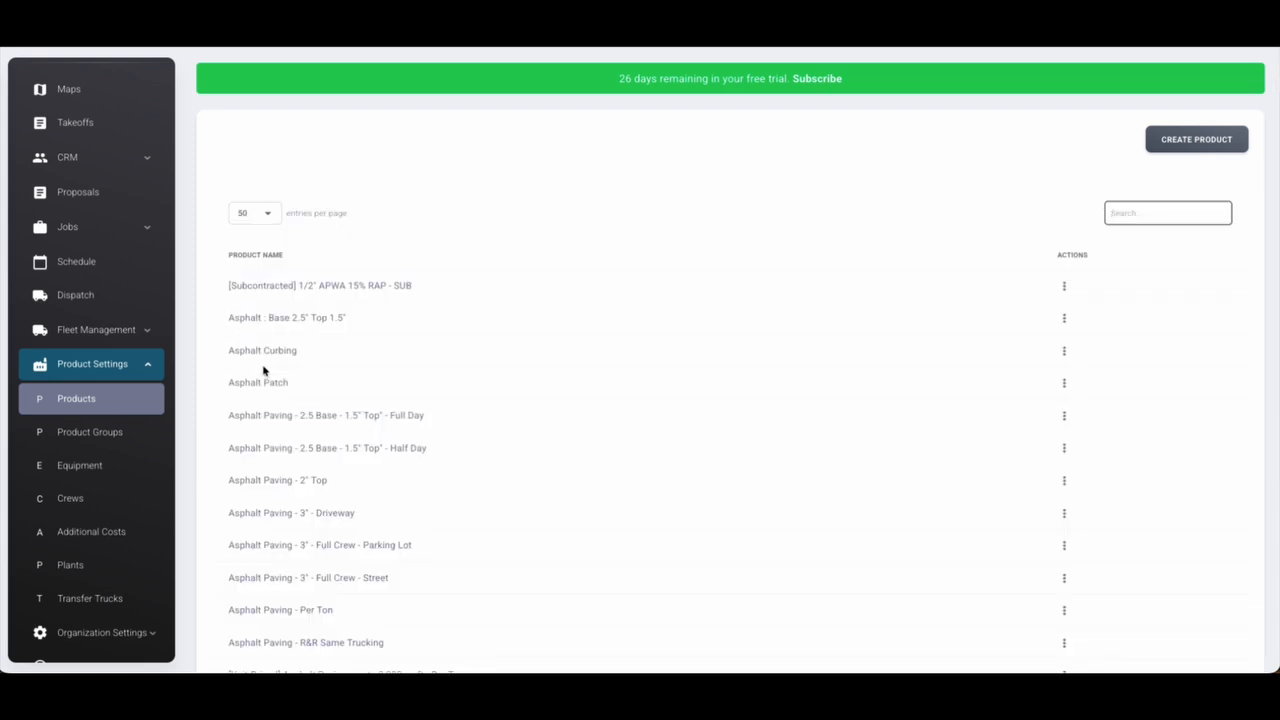
Step: Review the Asphalt Paving product list, highlighting the 3" Driveway, Full Crew - Parking Lot and Full Crew - Street variants
scroll(270, 370, "down", 2)
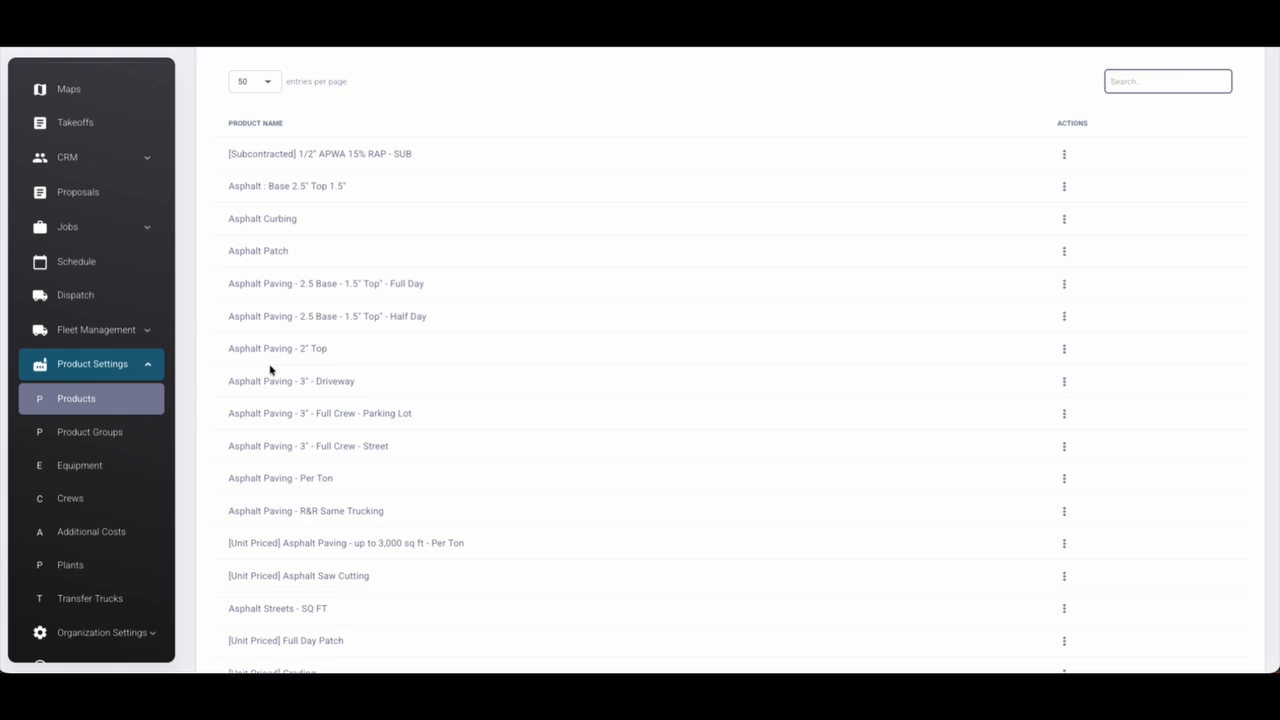
scroll(262, 366, "down", 1)
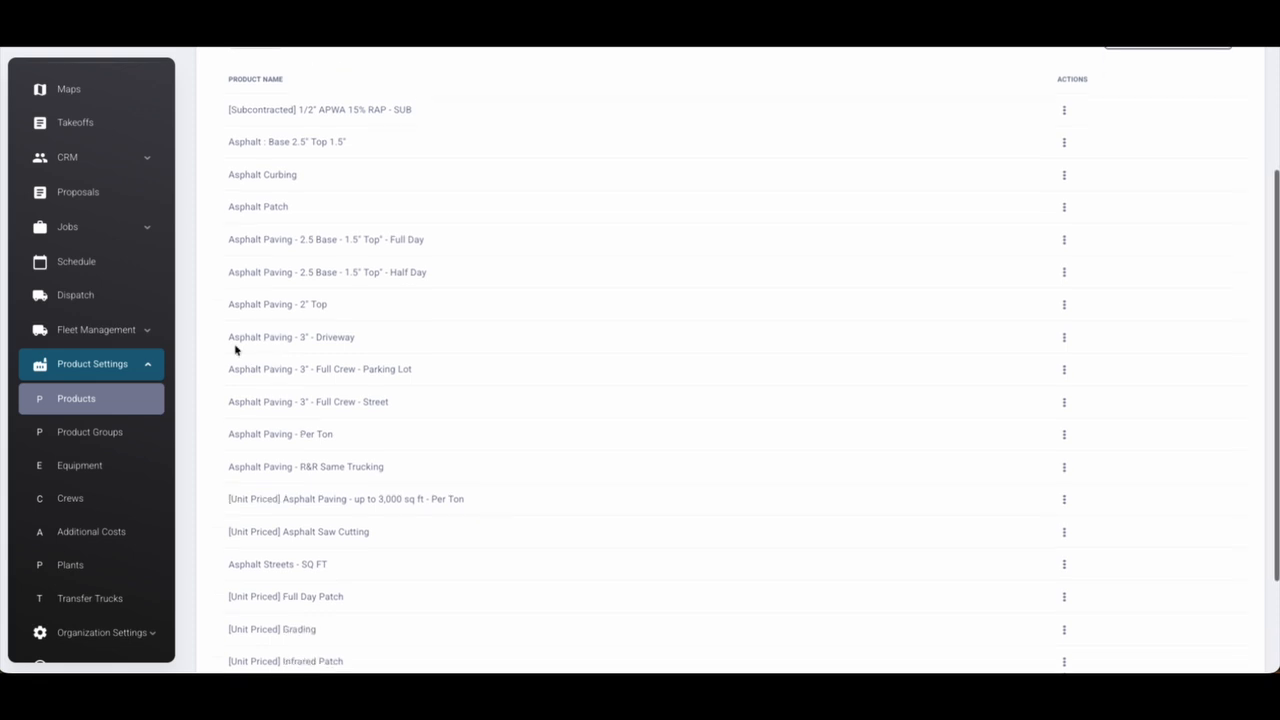
left_click_drag(220, 337, 455, 411)
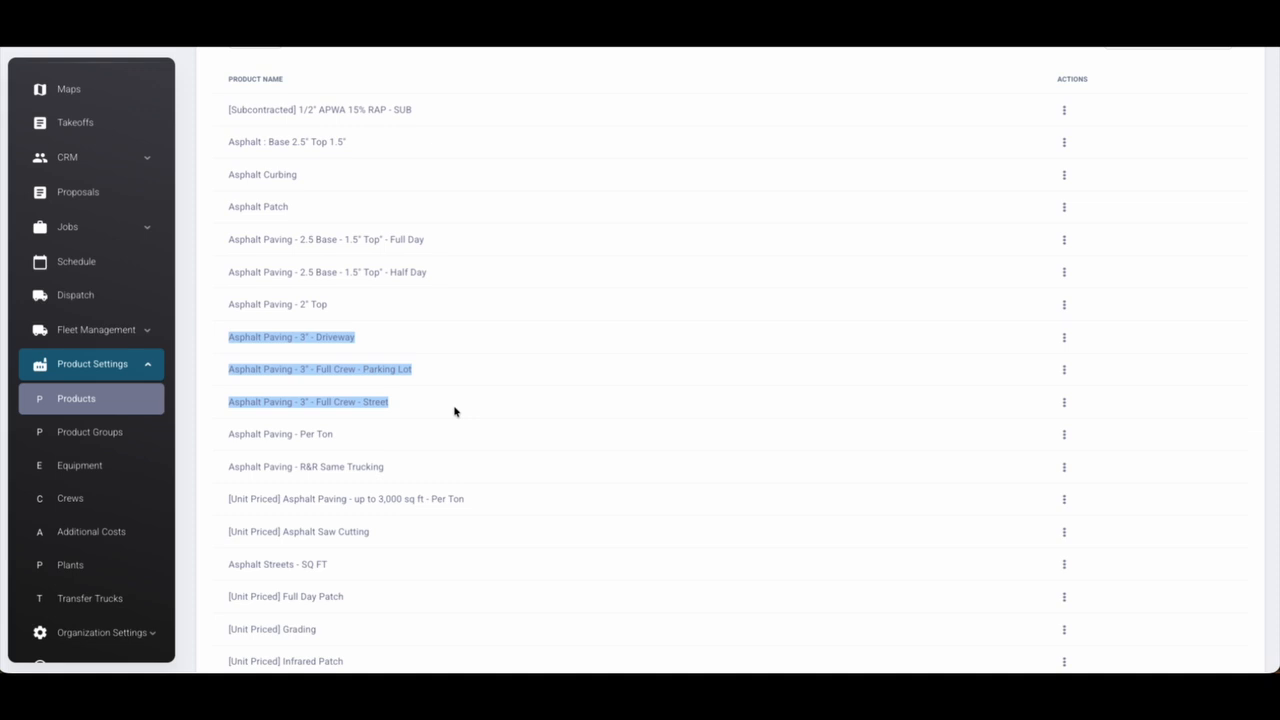
left_click(203, 354)
scroll(210, 345, "down", 1)
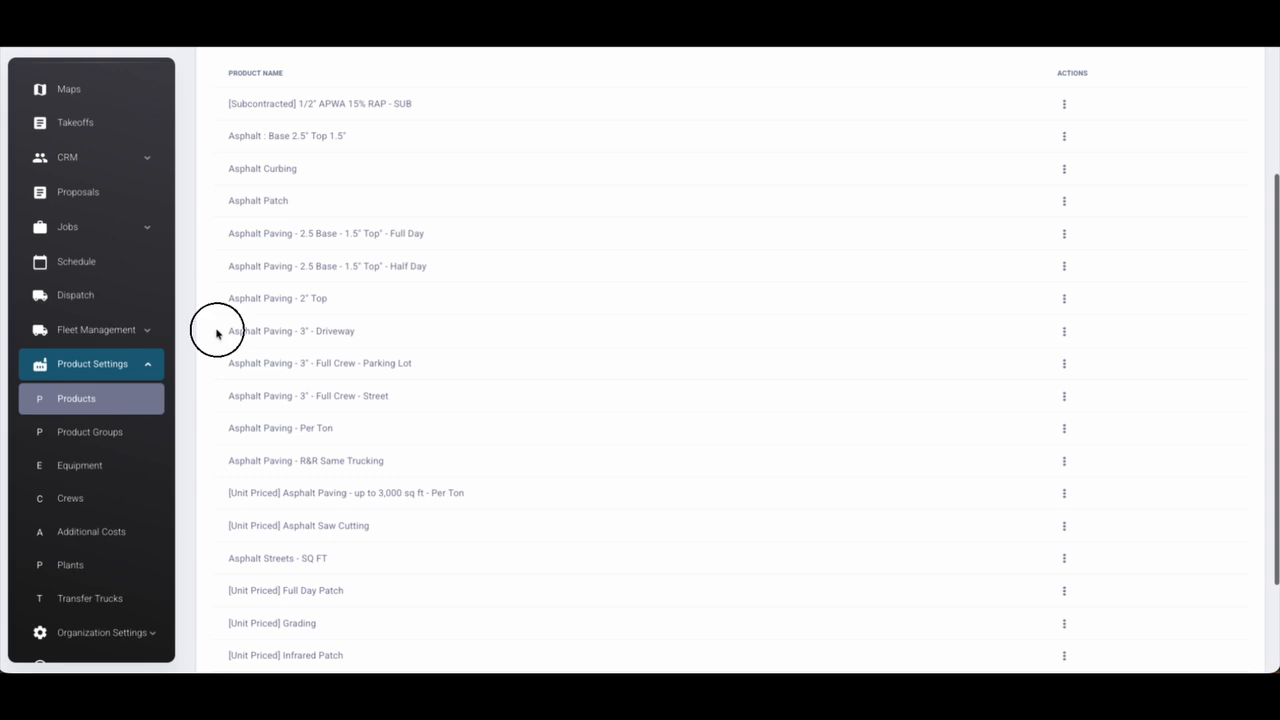
left_click_drag(217, 334, 424, 398)
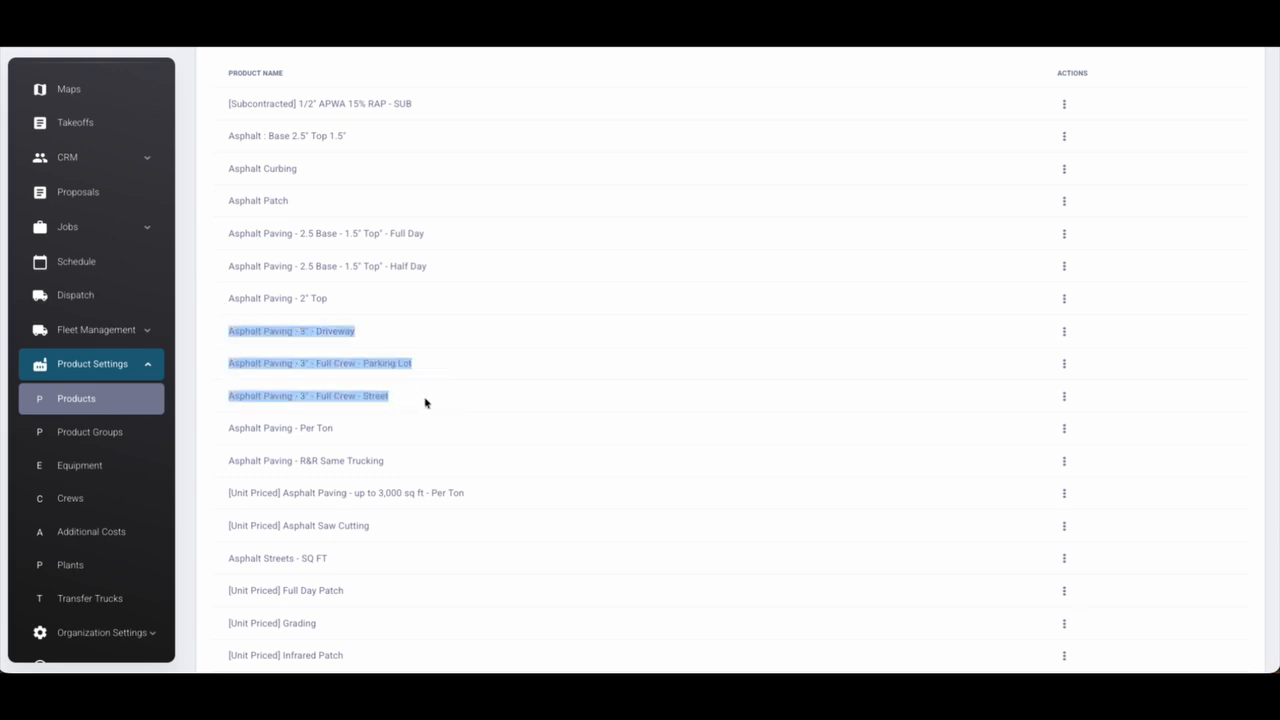
left_click(210, 364)
Step: Open the Asphalt Paving - 3" - Full Crew - Parking Lot product and examine its labor cost type, crew production rate and tons-per-hour option
left_click(316, 369)
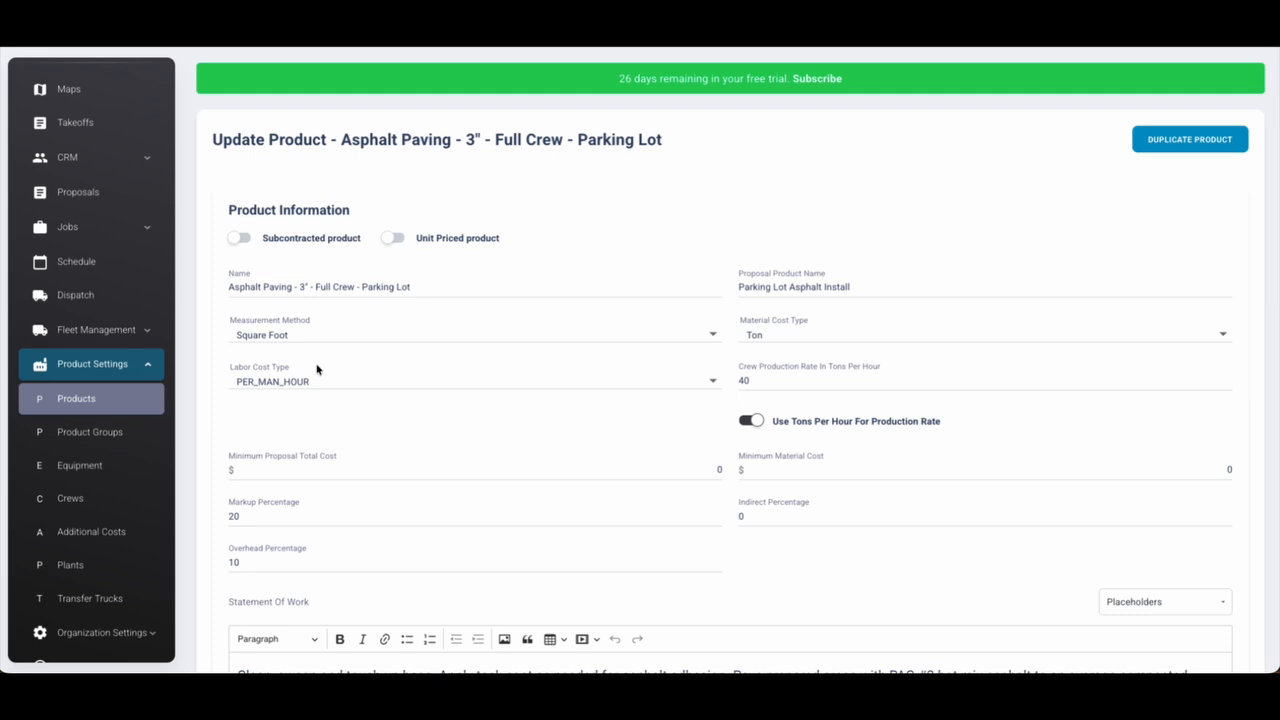
scroll(305, 372, "down", 2)
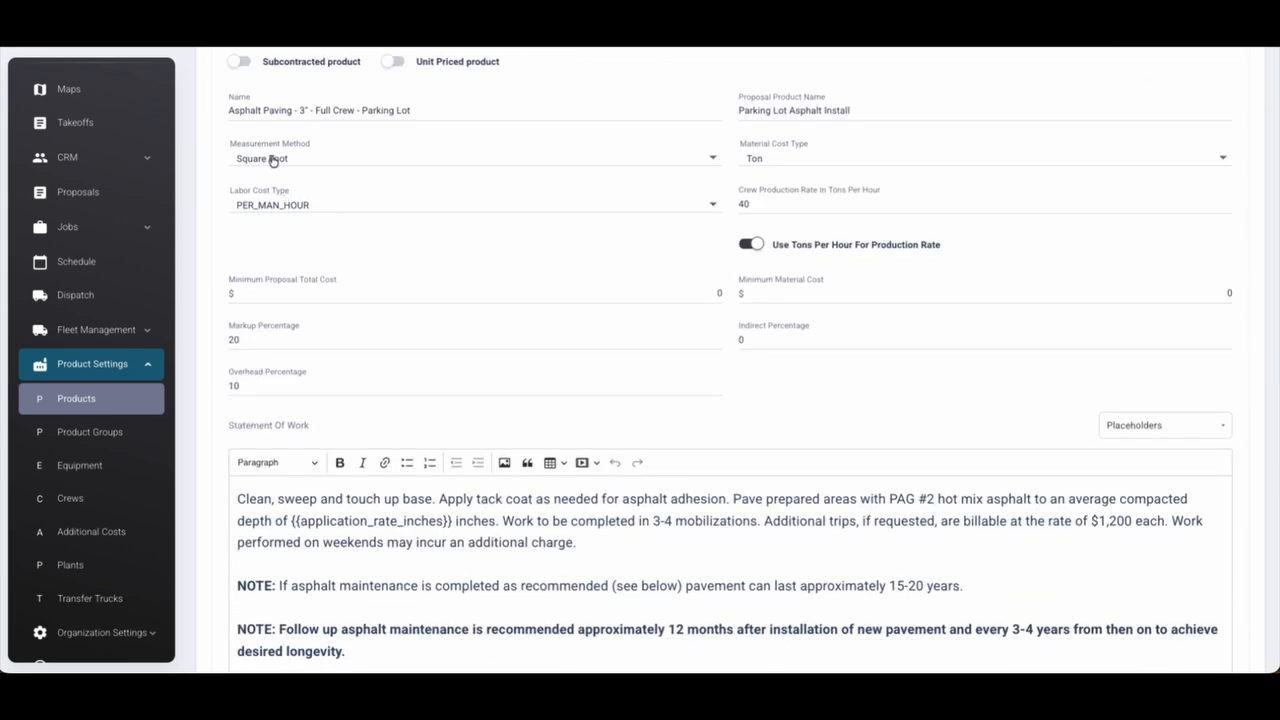
left_click(266, 207)
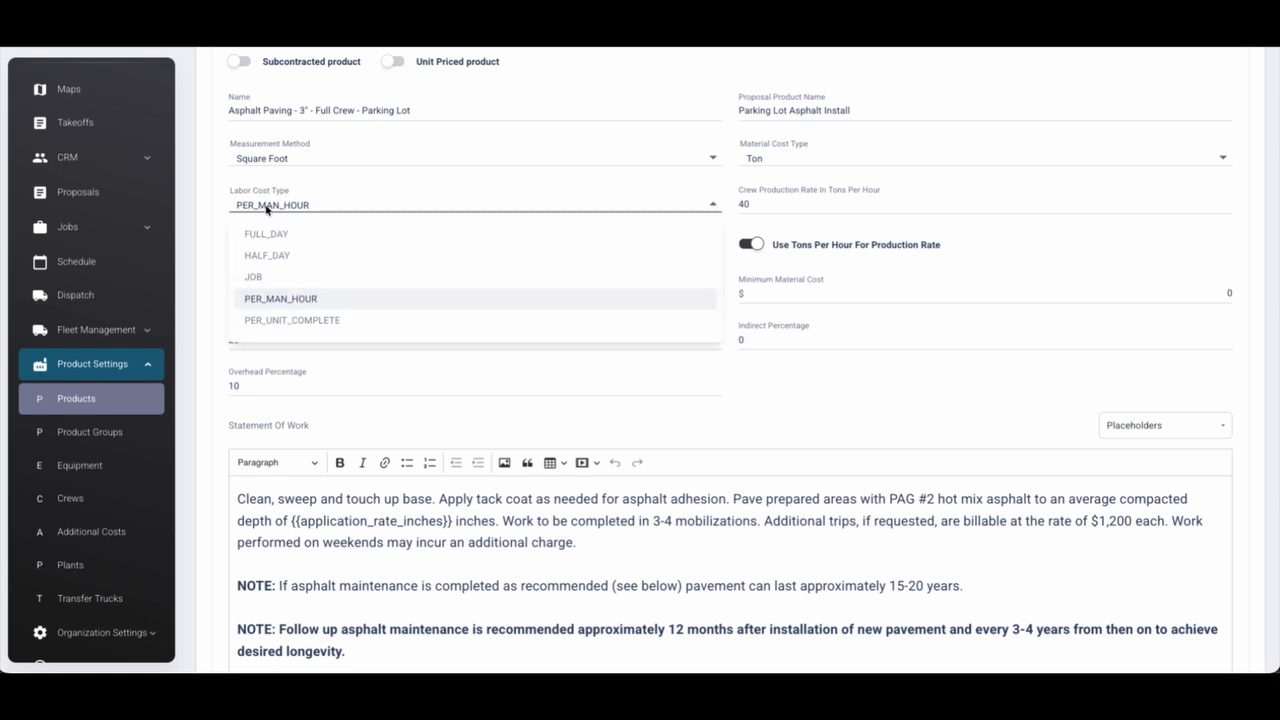
left_click(279, 302)
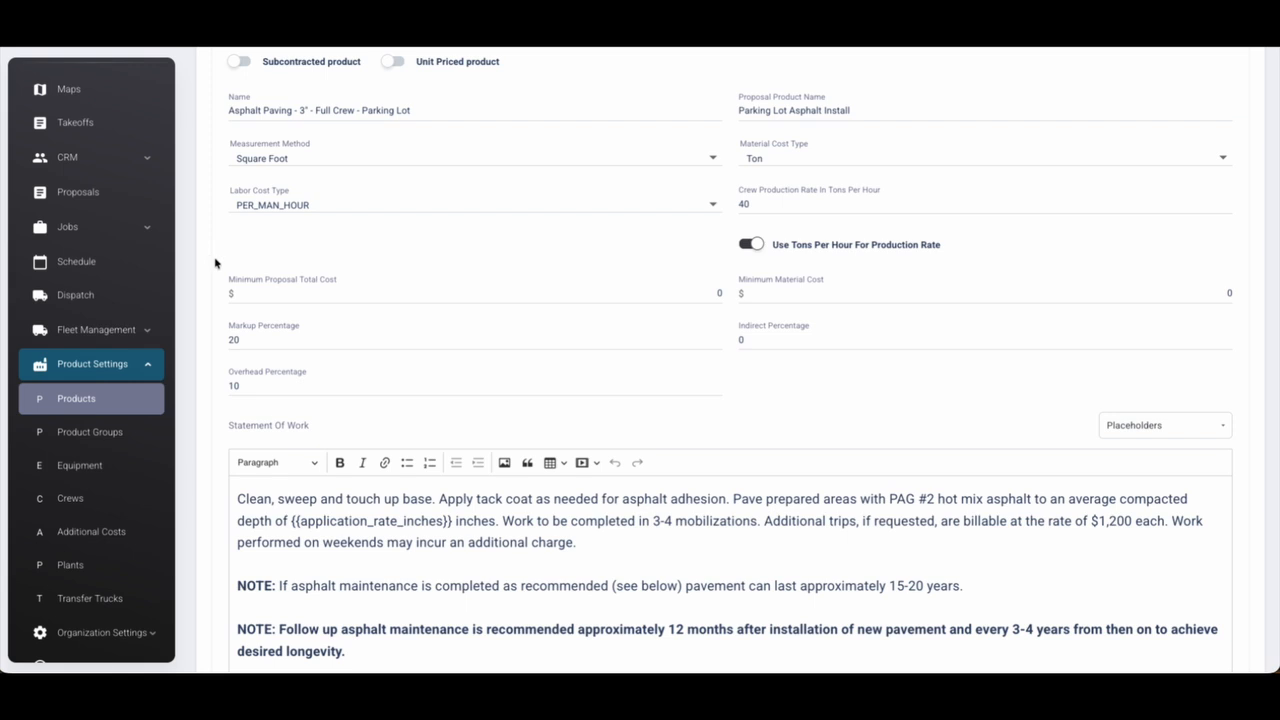
double_click(726, 204)
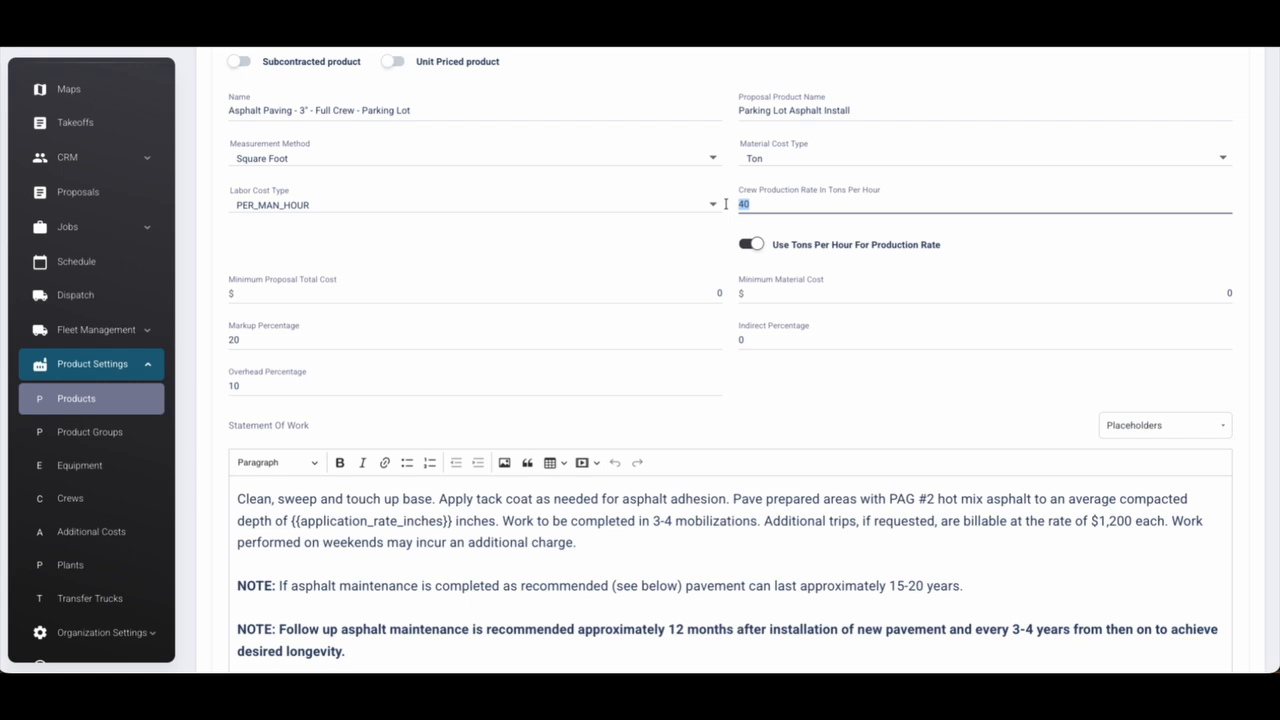
left_click(754, 246)
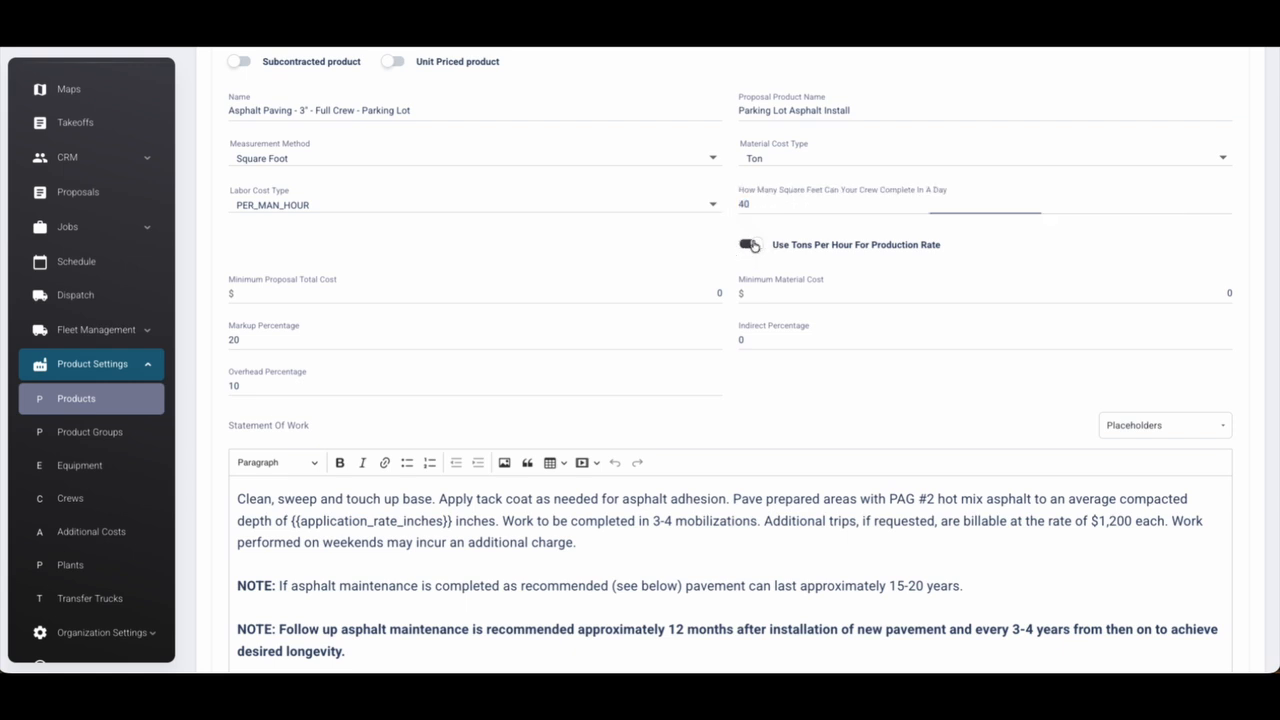
left_click(747, 243)
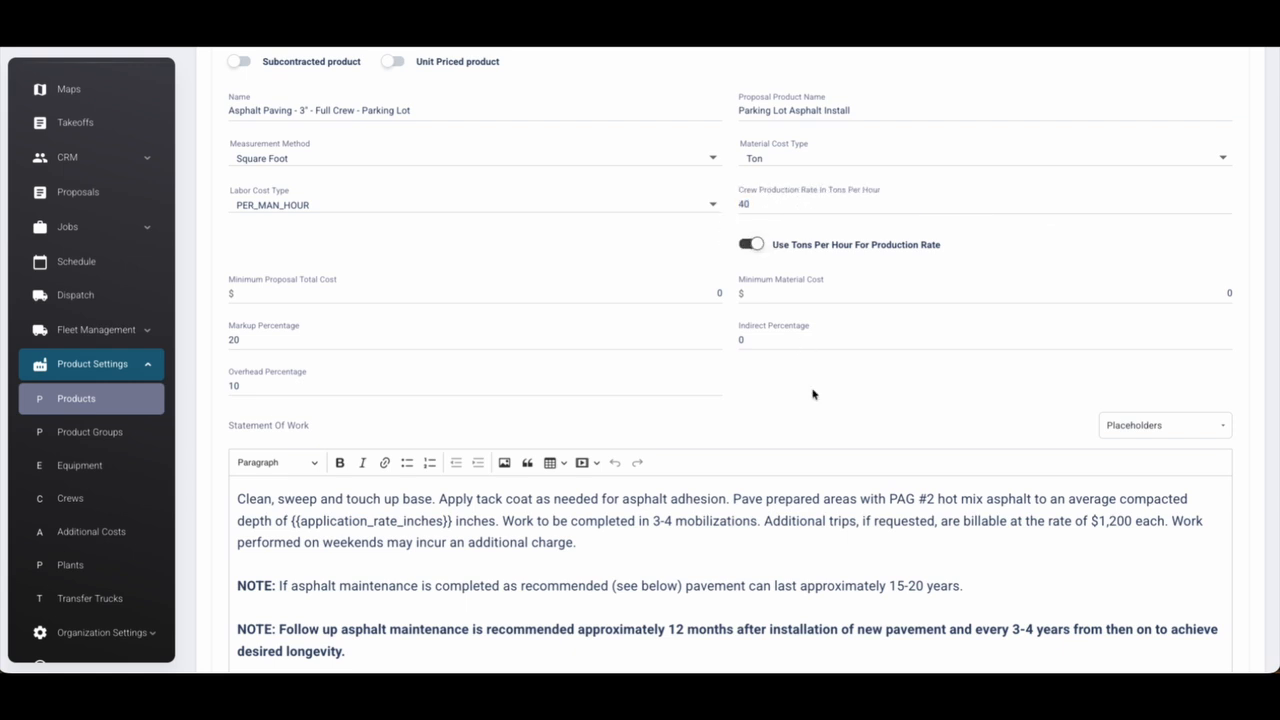
Step: Examine the parking lot product's markup percentage and its statement of work text
scroll(812, 394, "down", 2)
left_click_drag(249, 163, 211, 162)
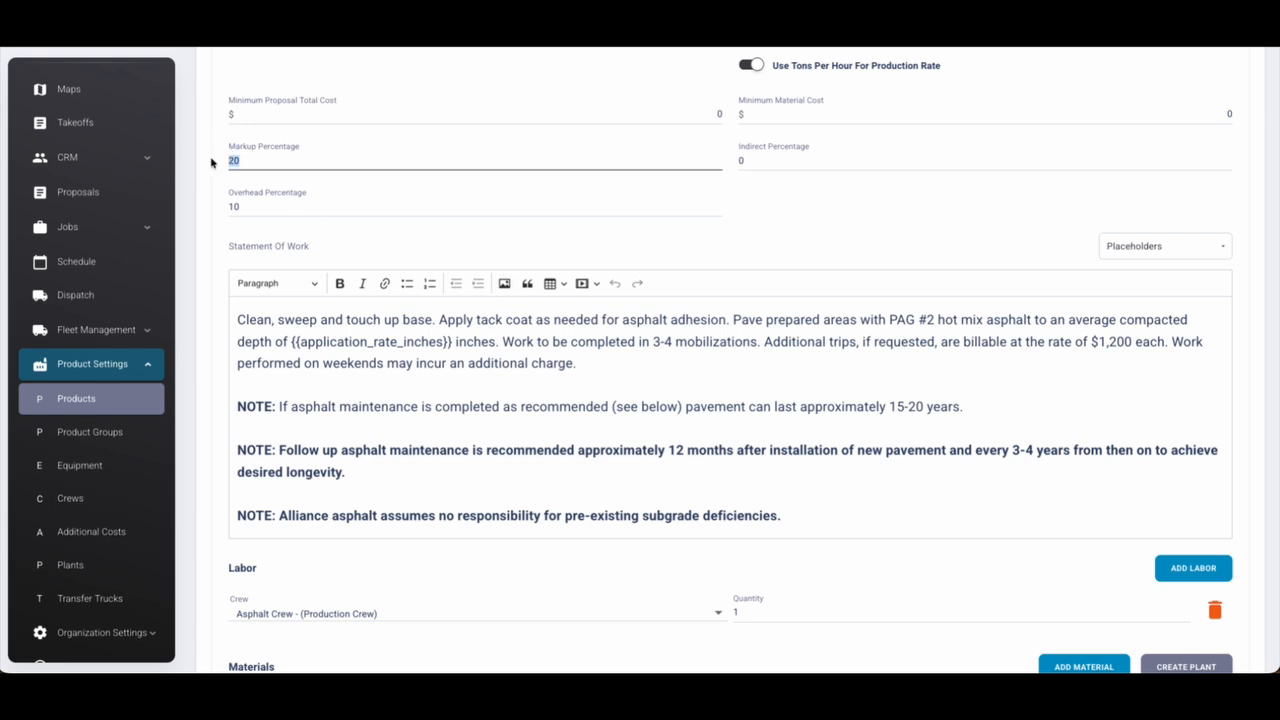
left_click_drag(239, 318, 814, 531)
left_click(806, 514)
Step: Examine the product's labor, materials and depth, equipment pieces and additional costs, highlighting the equipment and additional cost sections
scroll(700, 480, "down", 3)
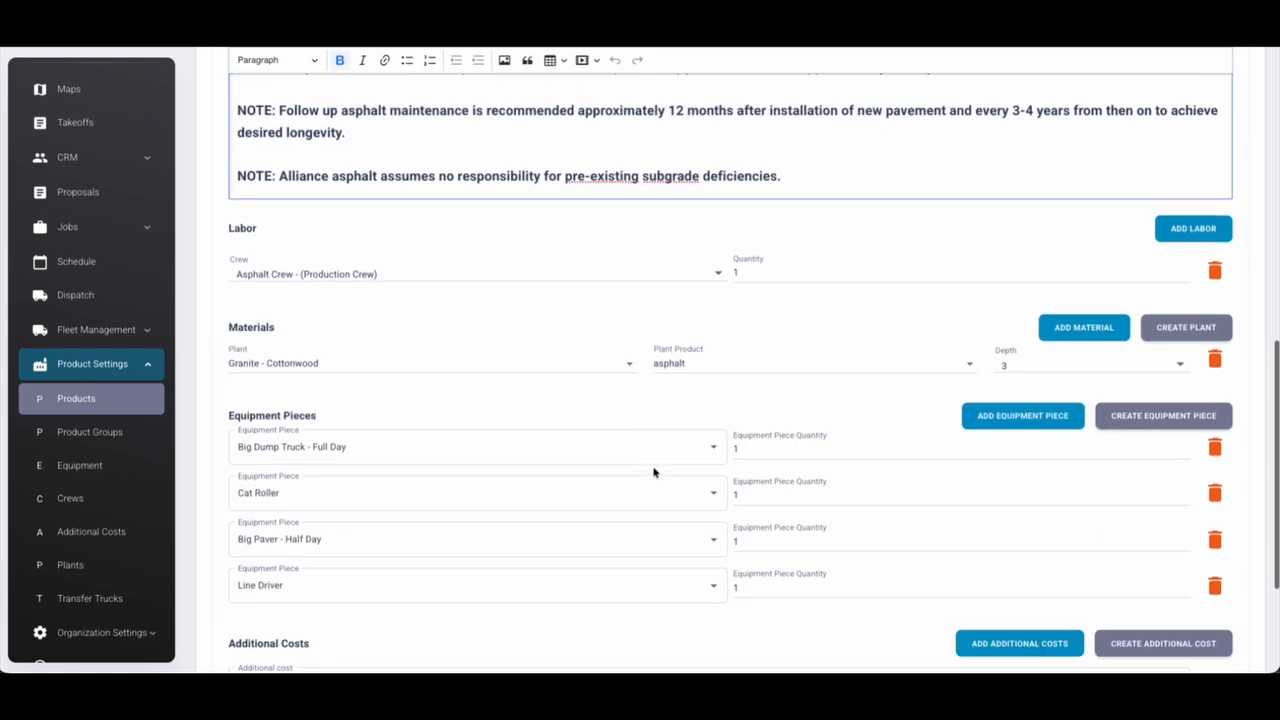
scroll(654, 472, "down", 1)
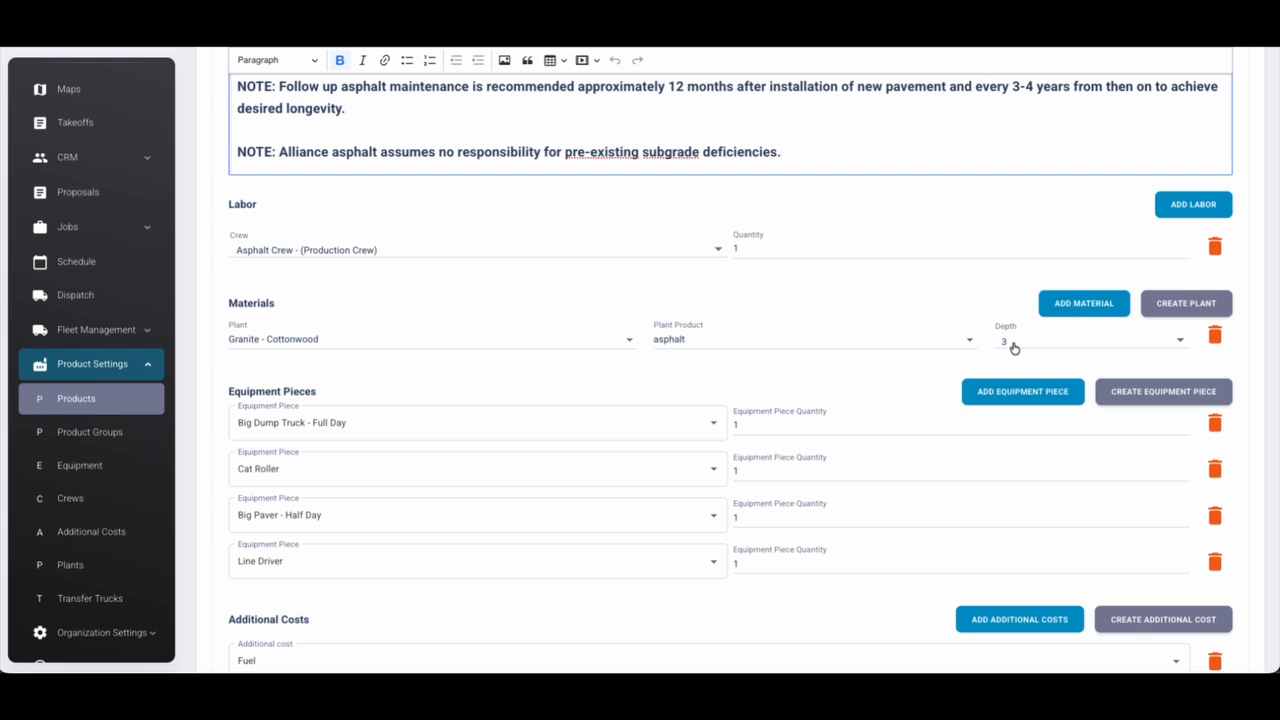
left_click(635, 378)
scroll(637, 376, "down", 1)
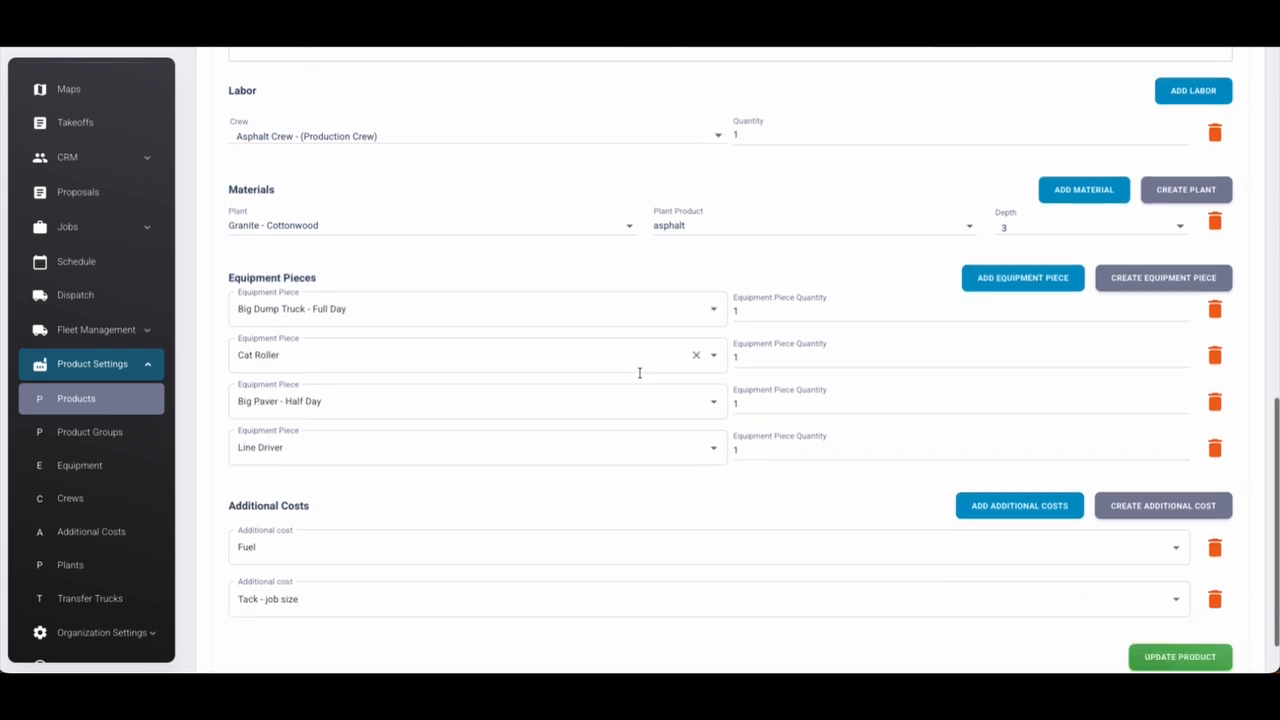
scroll(637, 370, "down", 1)
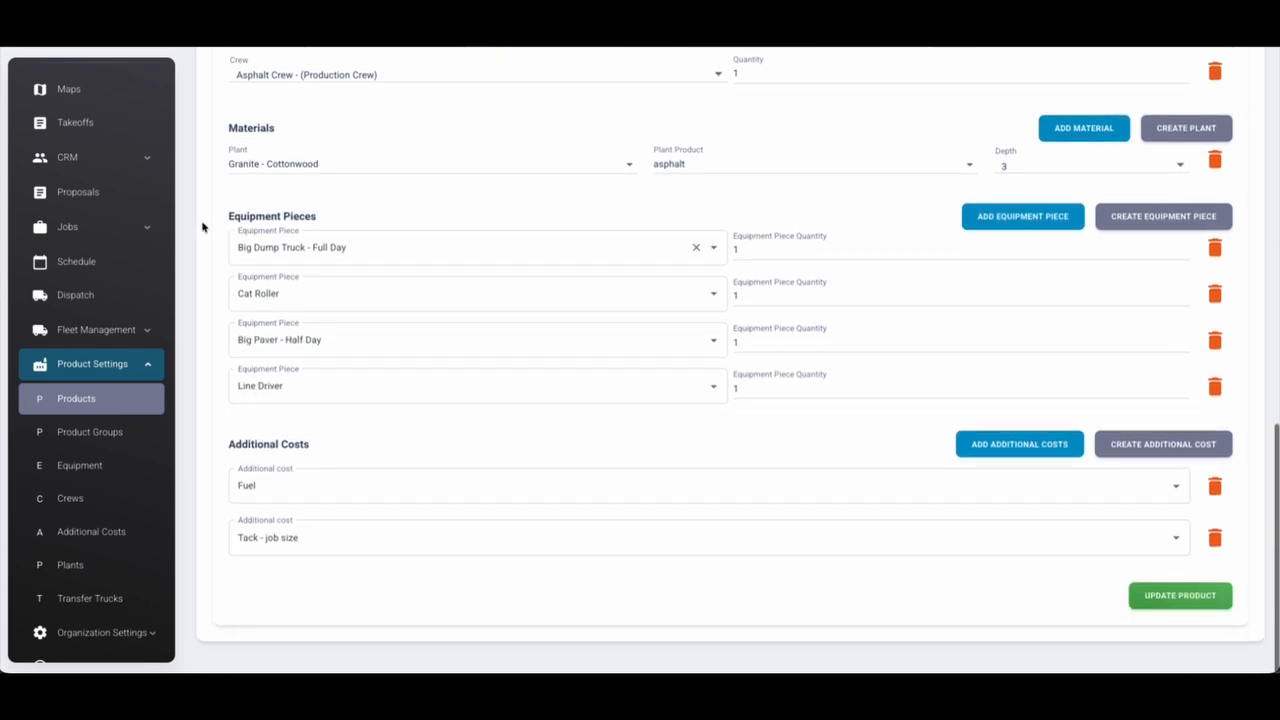
left_click_drag(236, 222, 566, 423)
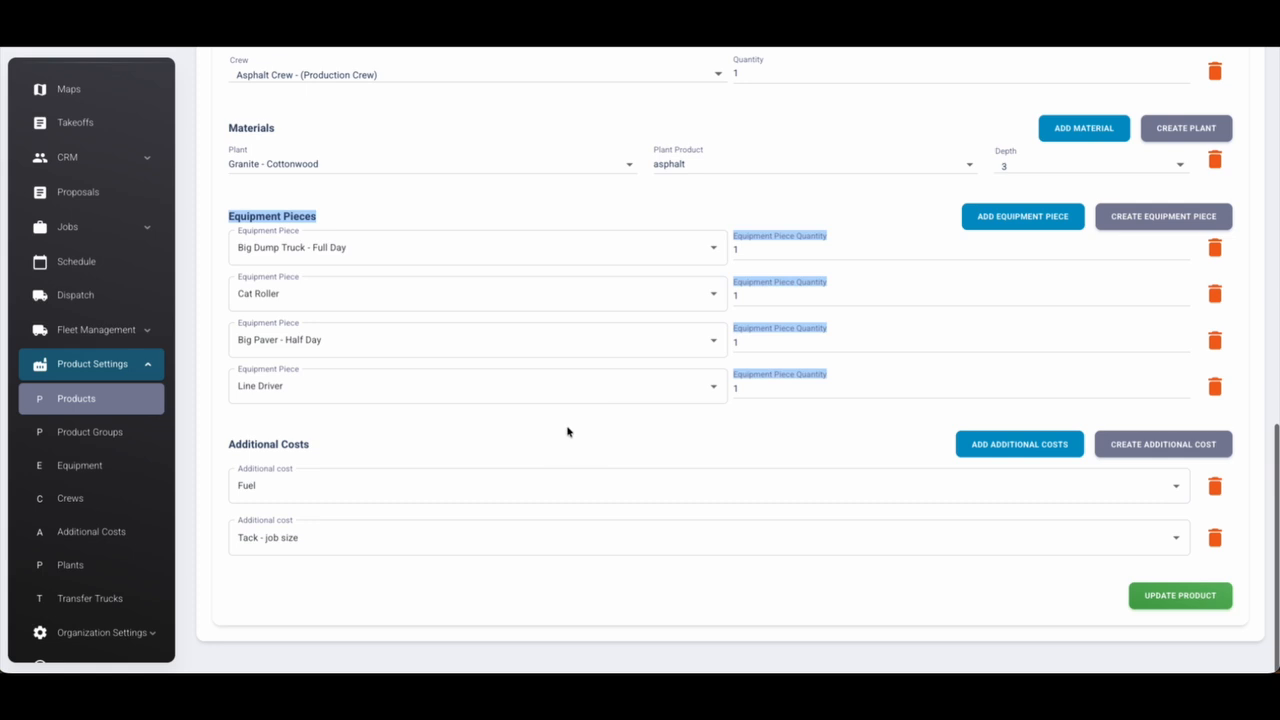
left_click(564, 429)
left_click_drag(229, 444, 399, 595)
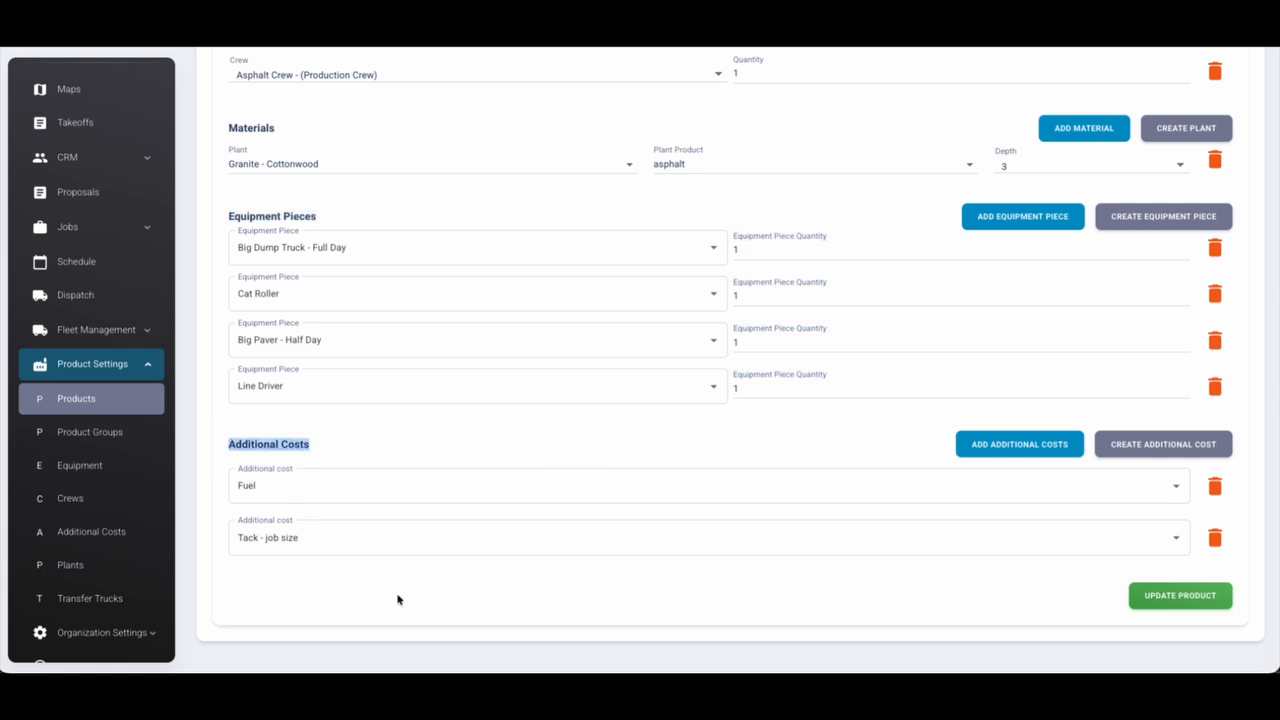
left_click(397, 599)
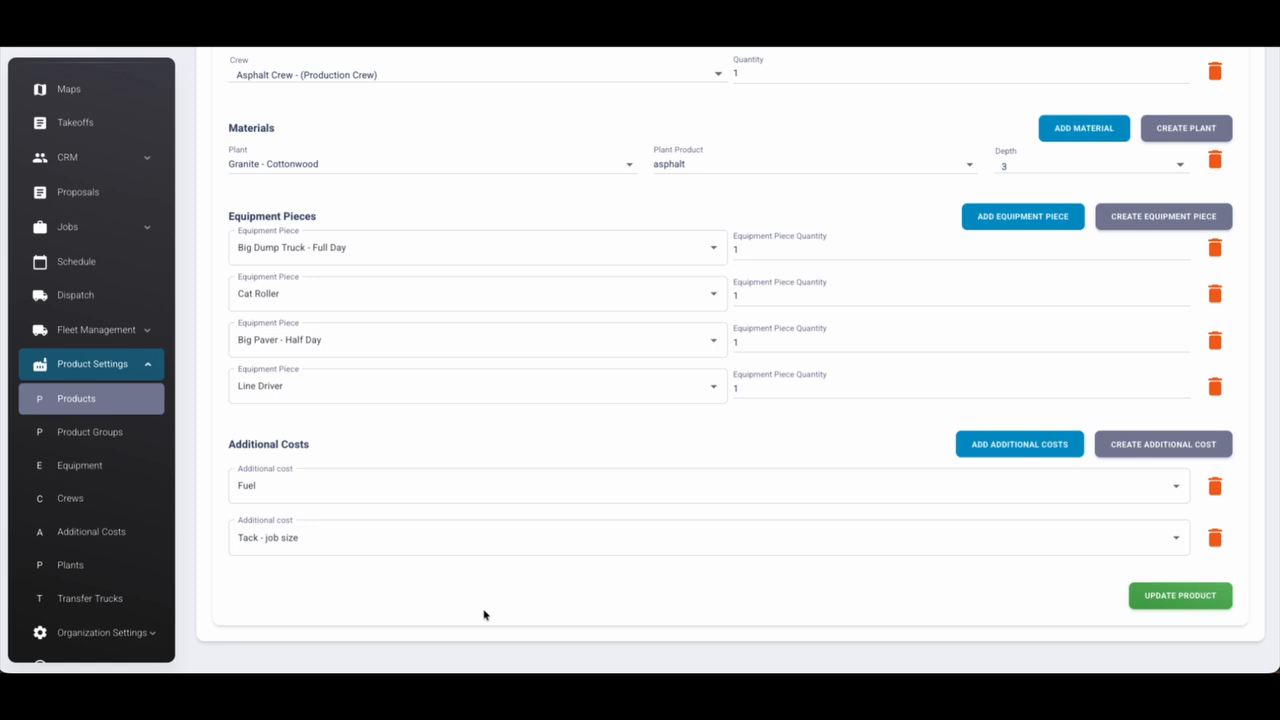
Step: Highlight "Parking Lot" in the product's name and return to the Asphalt Paving product list
scroll(484, 614, "up", 10)
left_click_drag(362, 287, 408, 287)
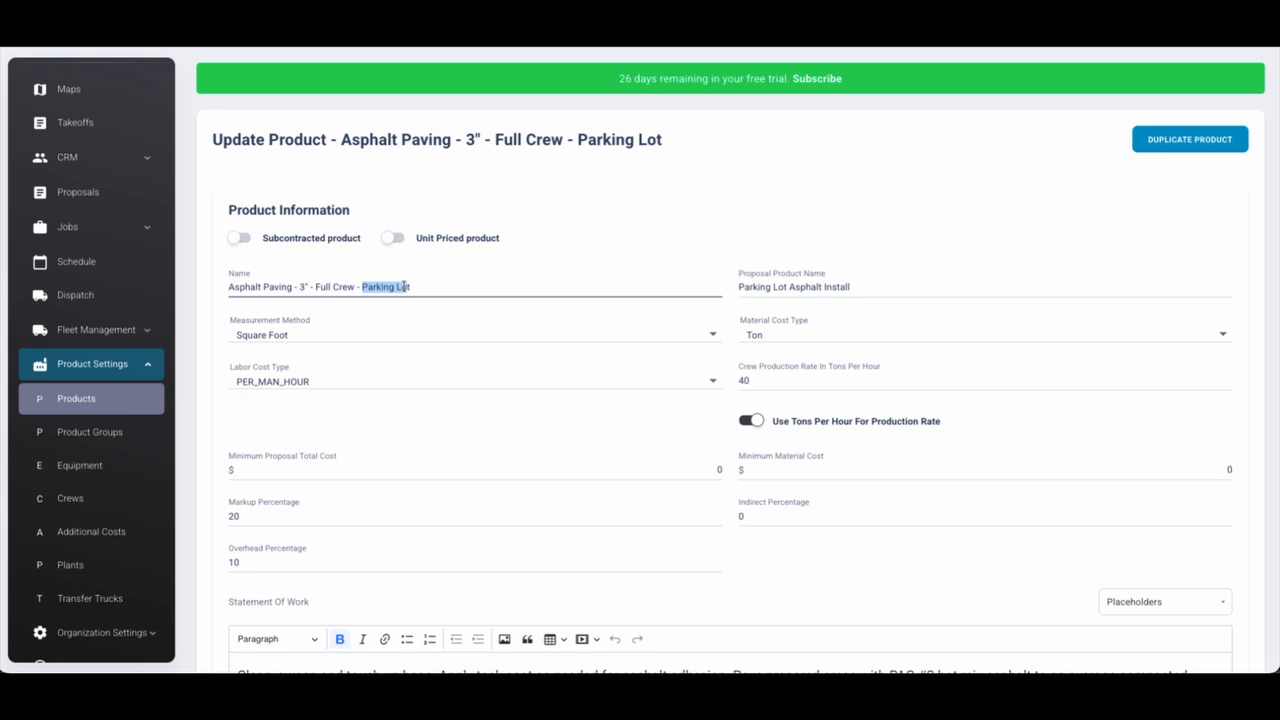
left_click_drag(404, 287, 411, 287)
left_click(25, 30)
Step: Look over the range of products listed under Asphalt Paving
scroll(390, 473, "down", 3)
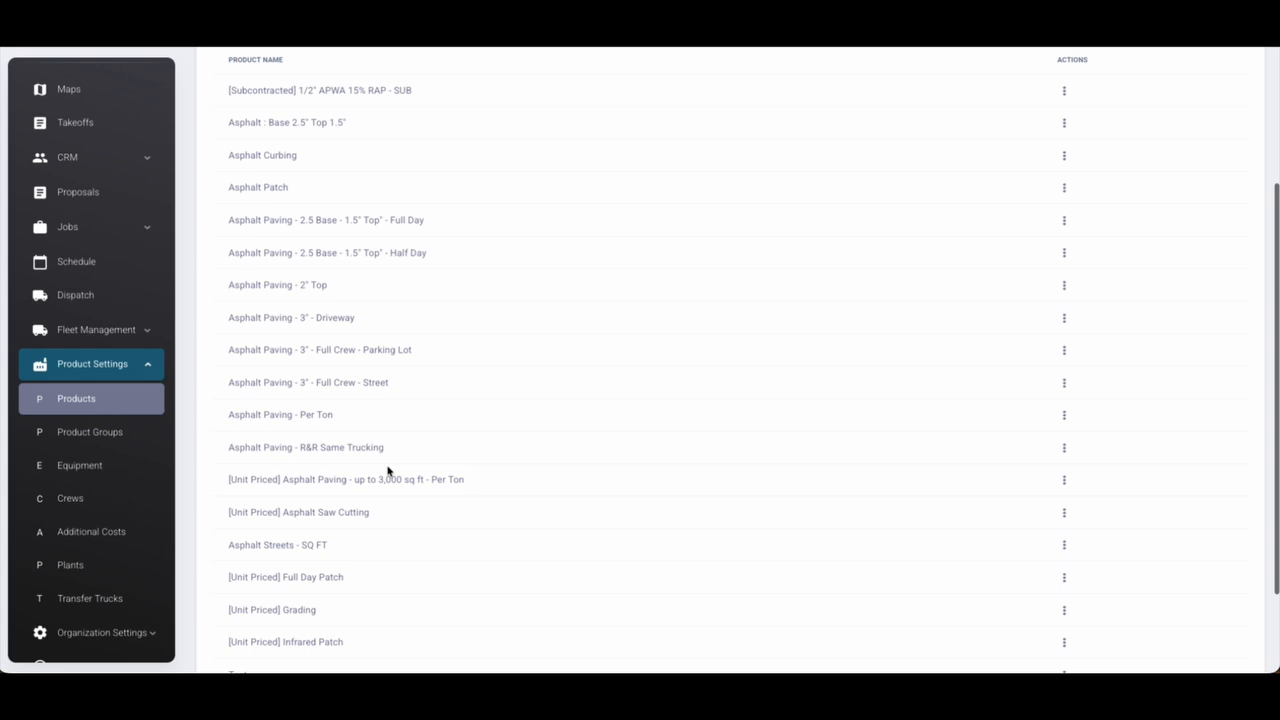
scroll(390, 465, "down", 2)
scroll(397, 449, "up", 4)
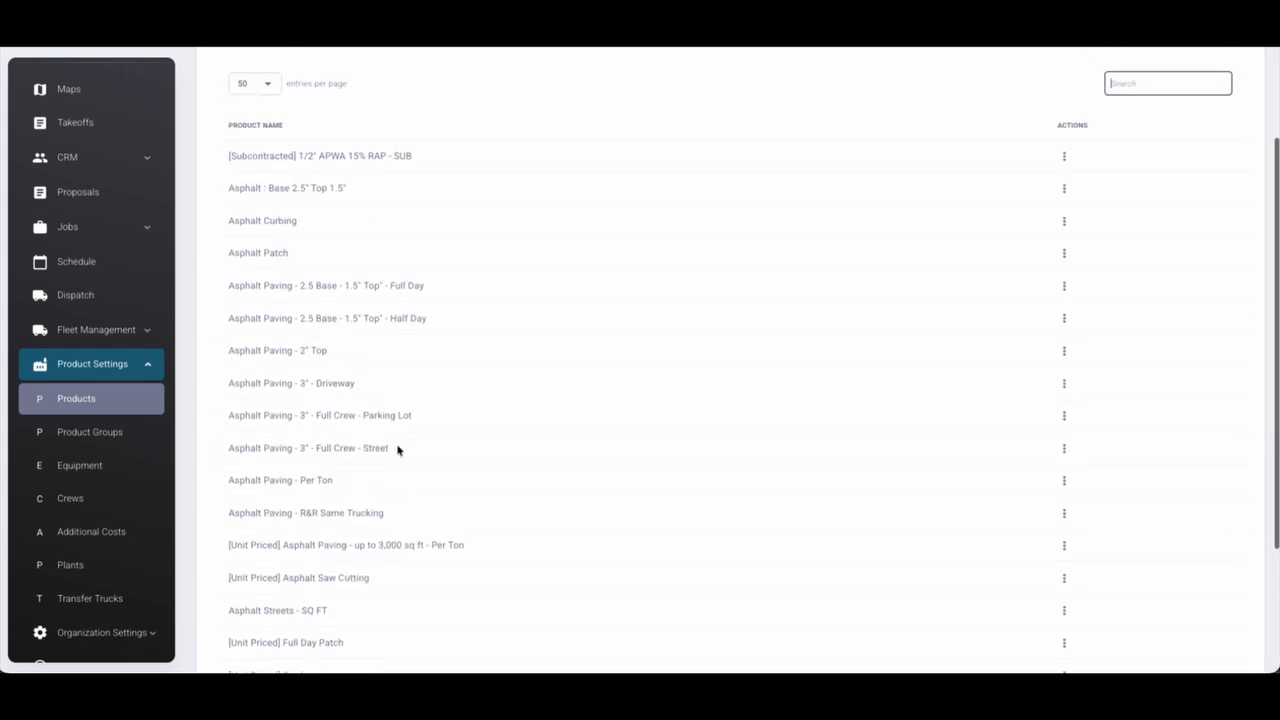
scroll(397, 449, "up", 1)
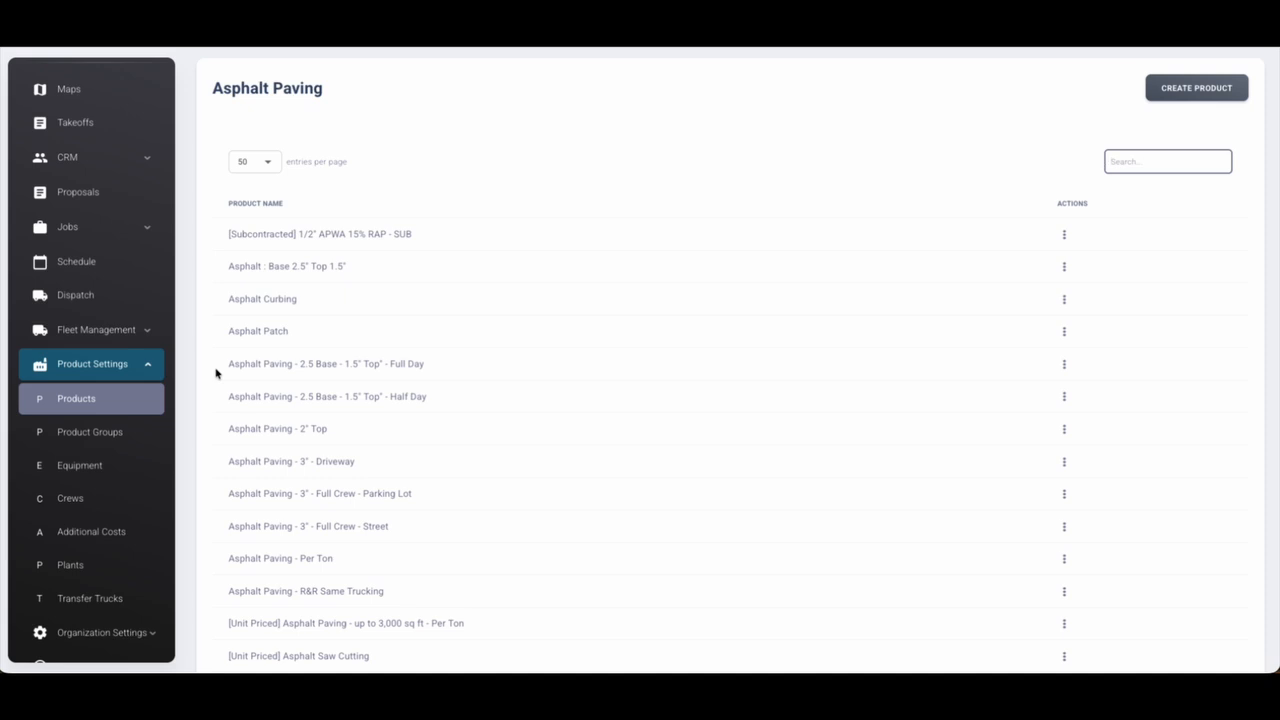
left_click(221, 469)
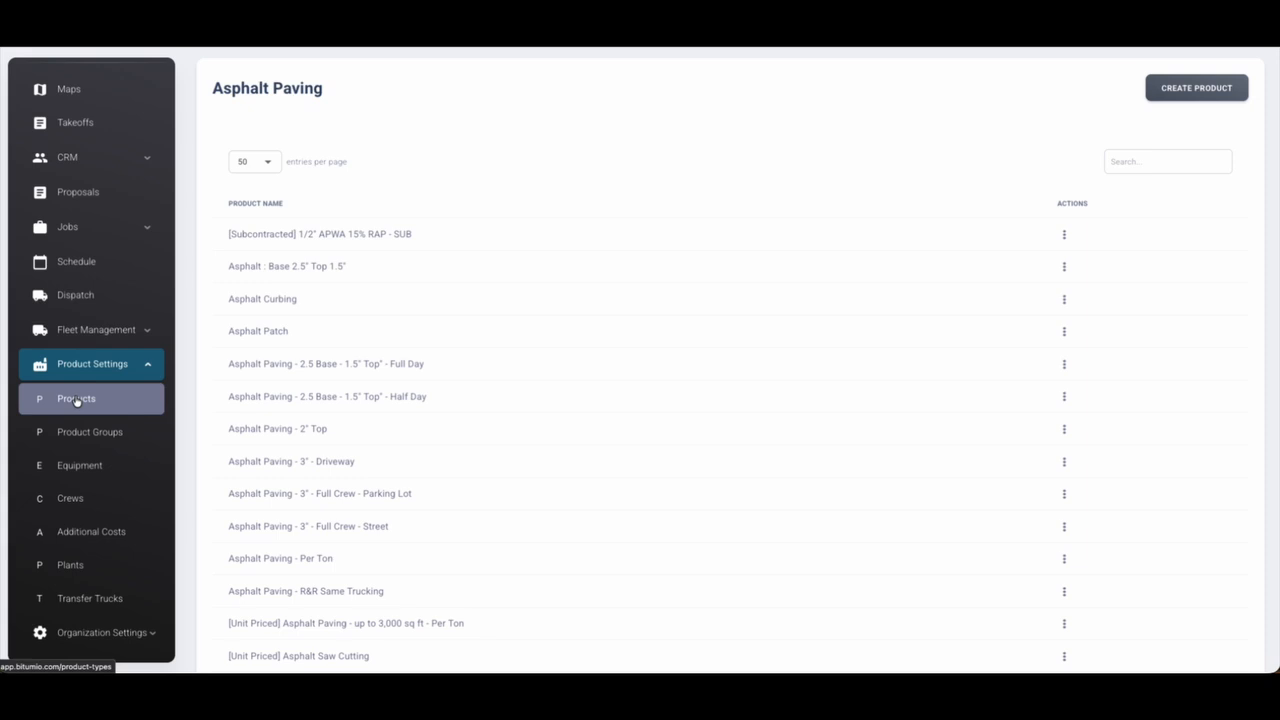
Step: Reopen the Asphalt Paving - 3" - Full Crew - Parking Lot product and view its labor, materials and equipment pieces
left_click(286, 496)
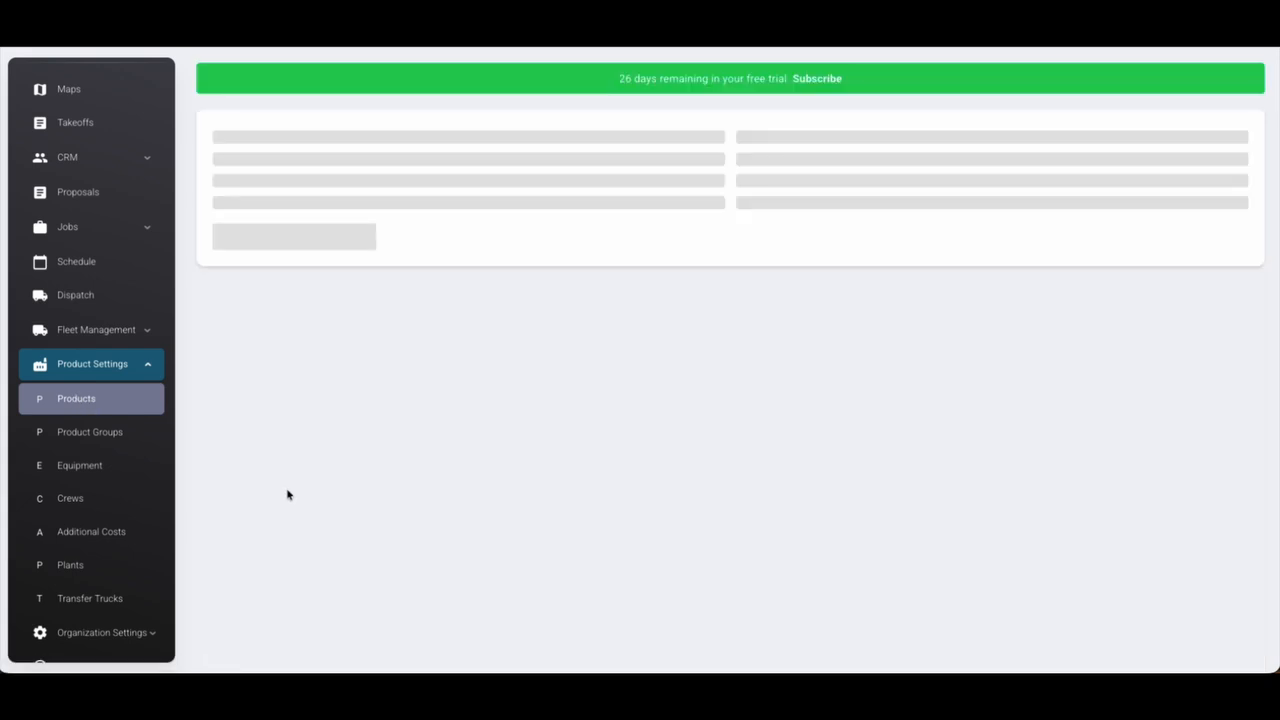
scroll(297, 491, "down", 10)
scroll(297, 491, "down", 1)
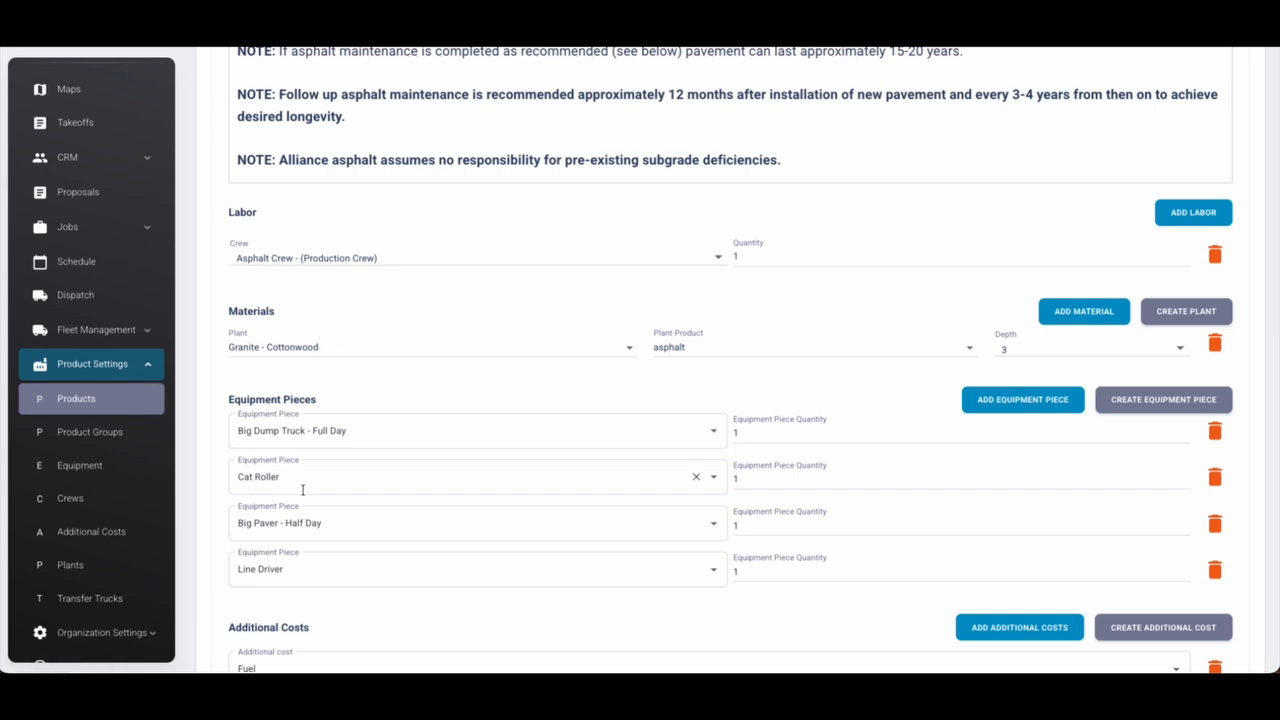
Step: Review the product's labor, materials, equipment pieces and additional costs, and return to its product information
scroll(302, 489, "down", 2)
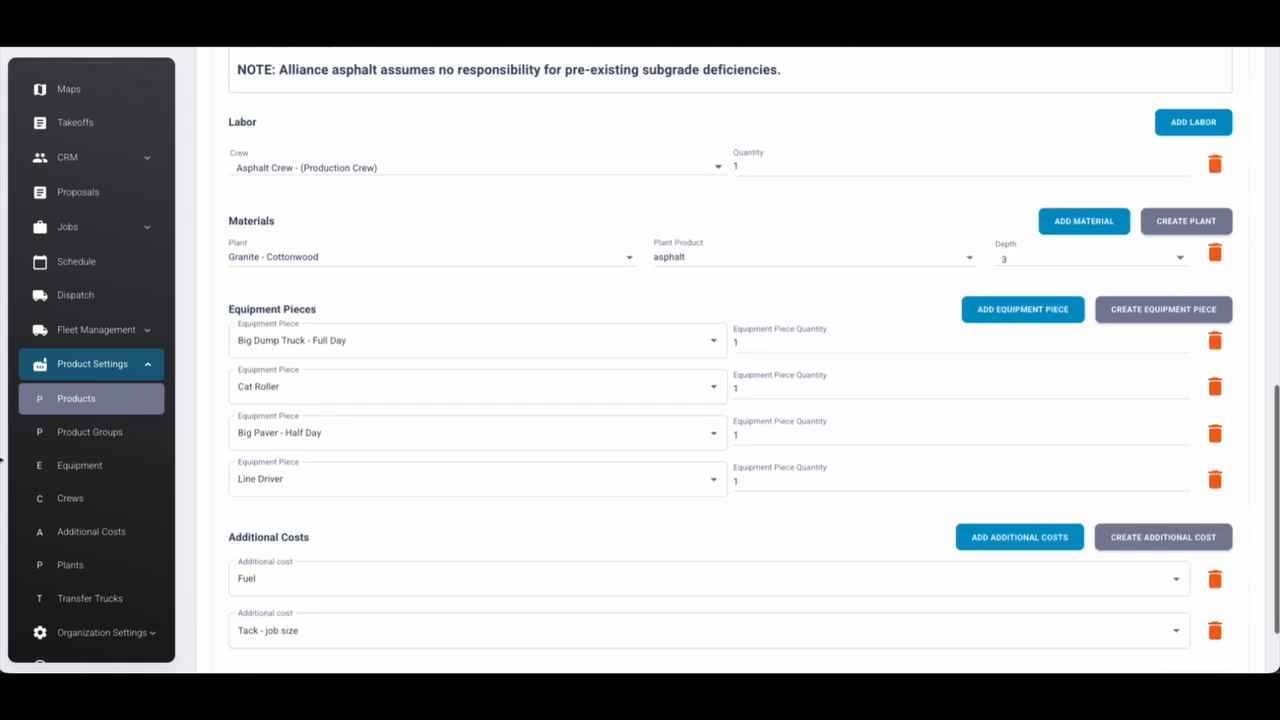
scroll(60, 425, "down", 1)
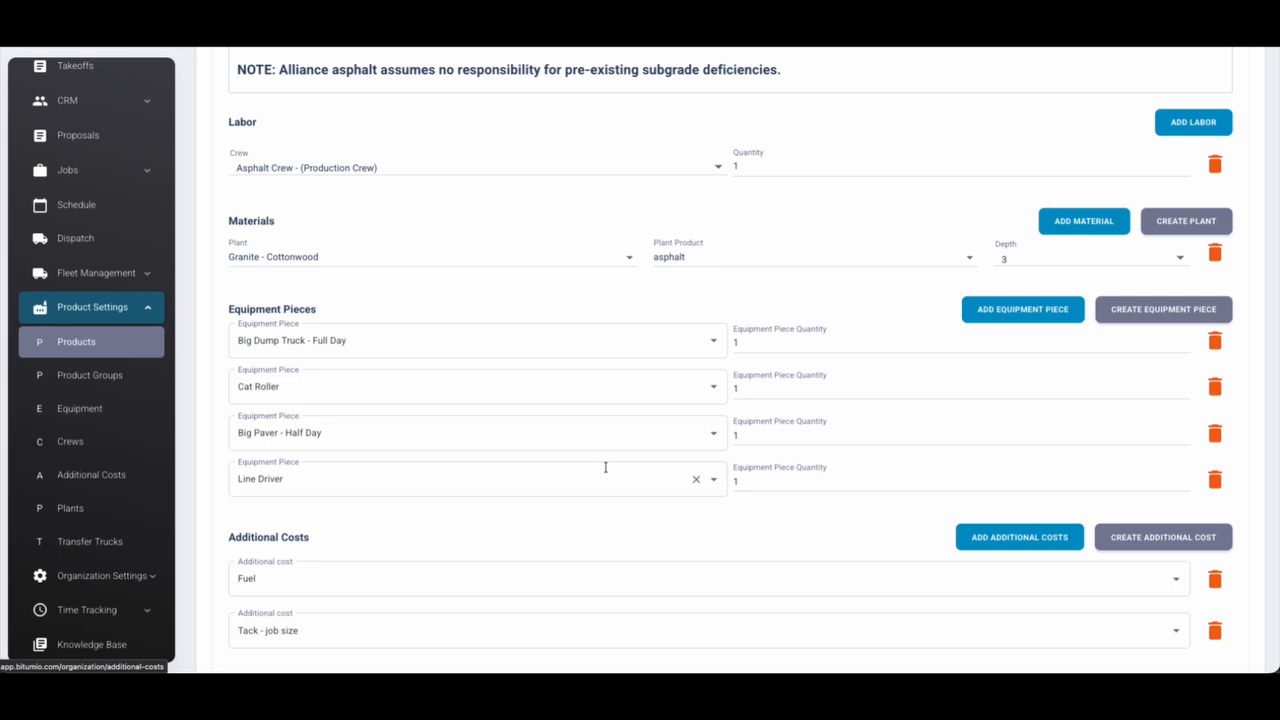
scroll(648, 530, "up", 5)
scroll(648, 533, "up", 3)
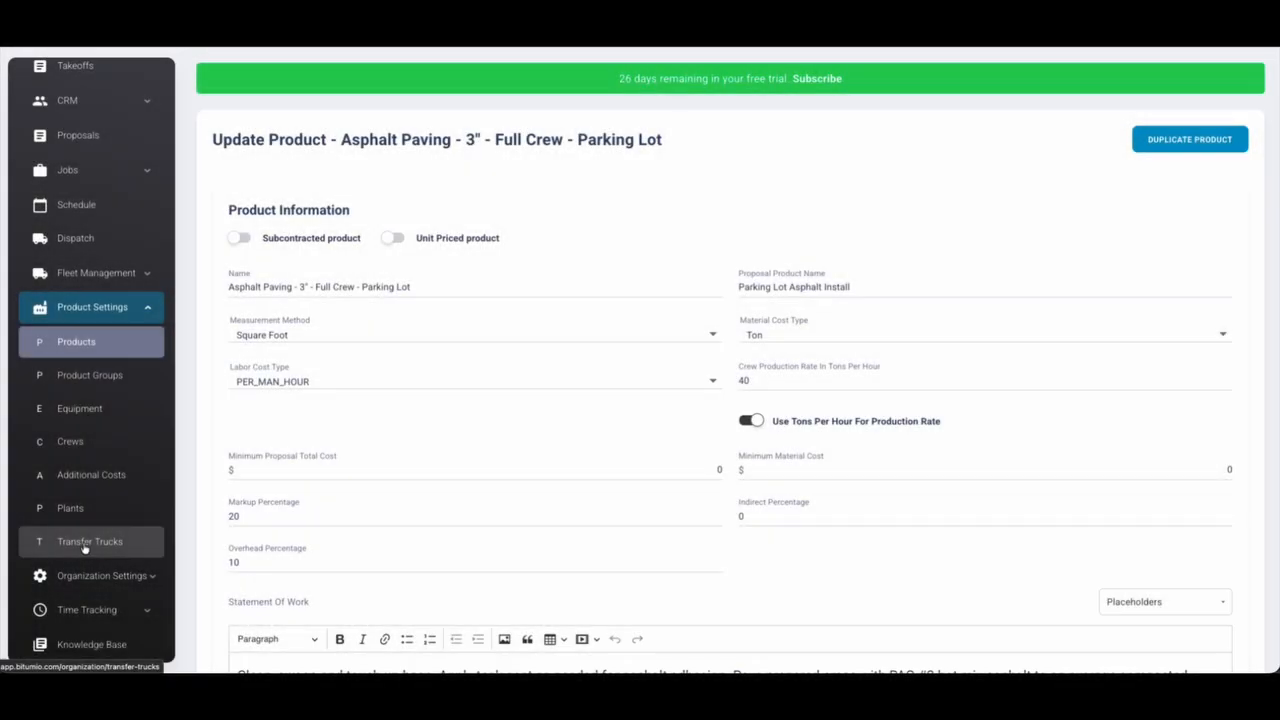
Step: Open the transfer truck settings and examine the Strong Arm truck's tonnage, hourly rate and rate per ton
left_click(85, 543)
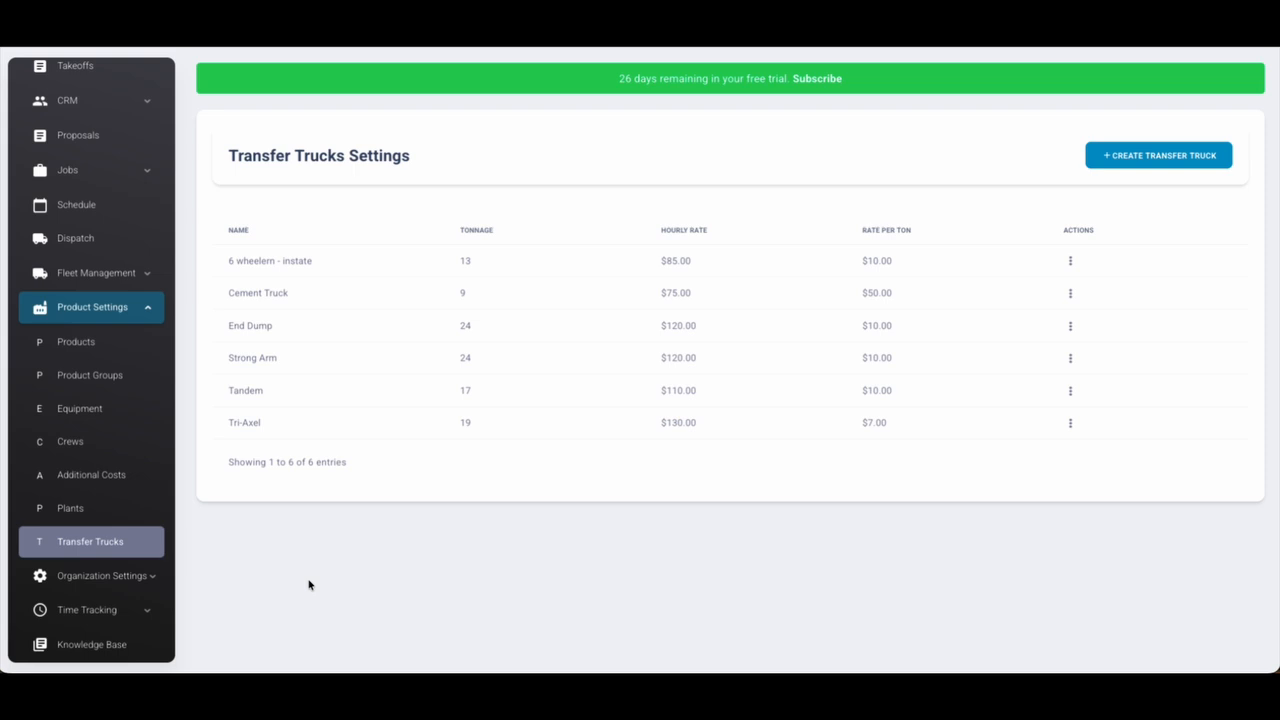
left_click_drag(238, 357, 483, 369)
left_click(510, 370)
left_click_drag(658, 361, 703, 362)
left_click(702, 365)
left_click_drag(863, 360, 929, 365)
double_click(757, 368)
left_click(851, 554)
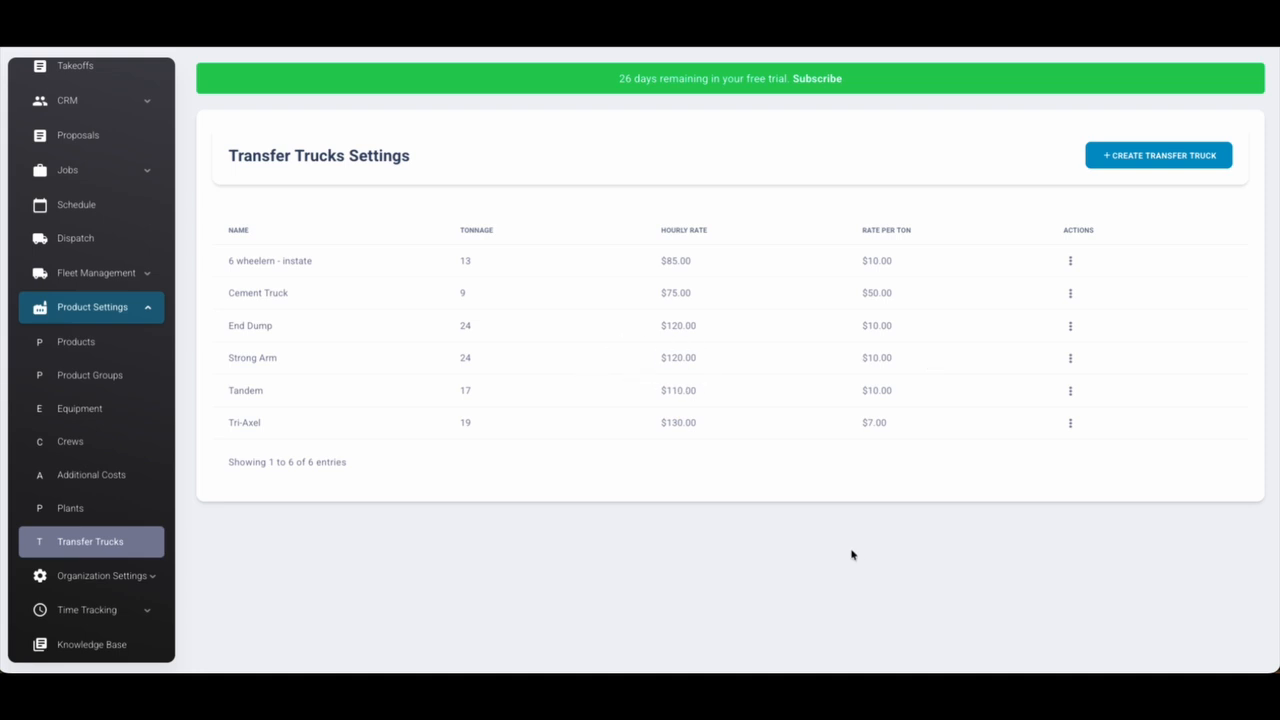
Step: Start a new transfer truck named Tri-Axle with a hauling capacity of 18 tons and a default hourly rate of 125
left_click(1140, 158)
left_click(369, 307)
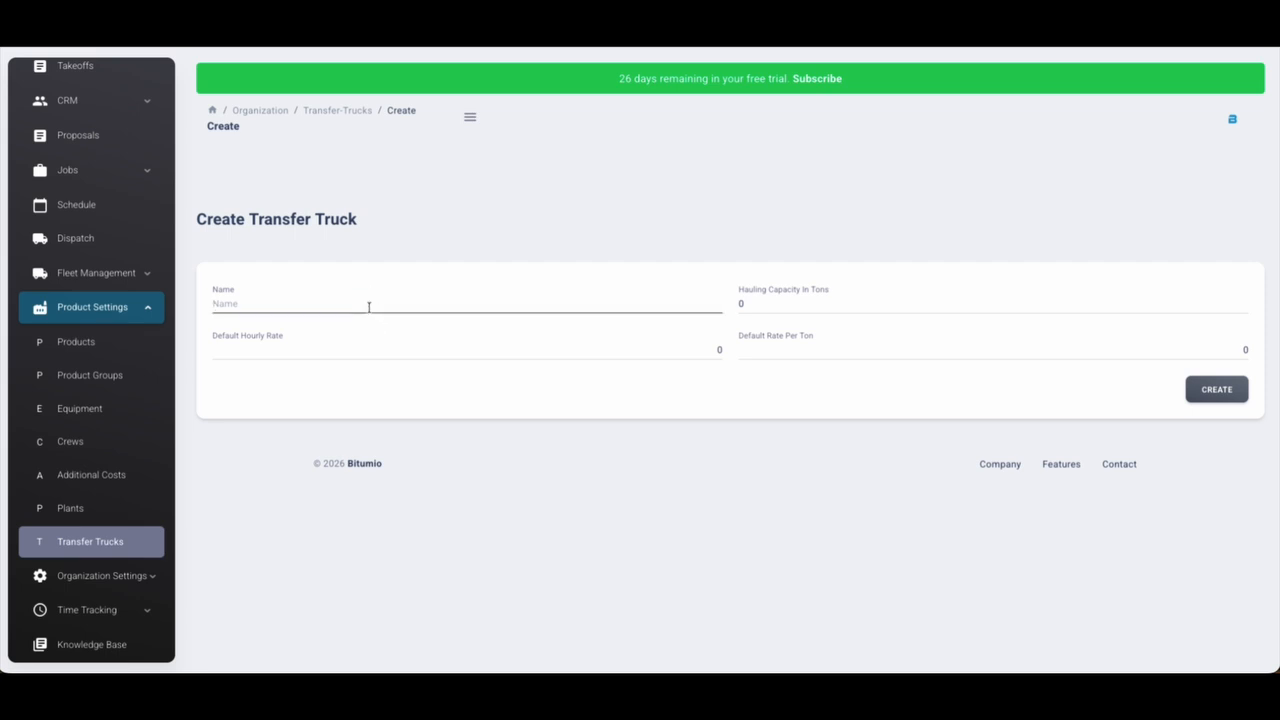
type("Tri")
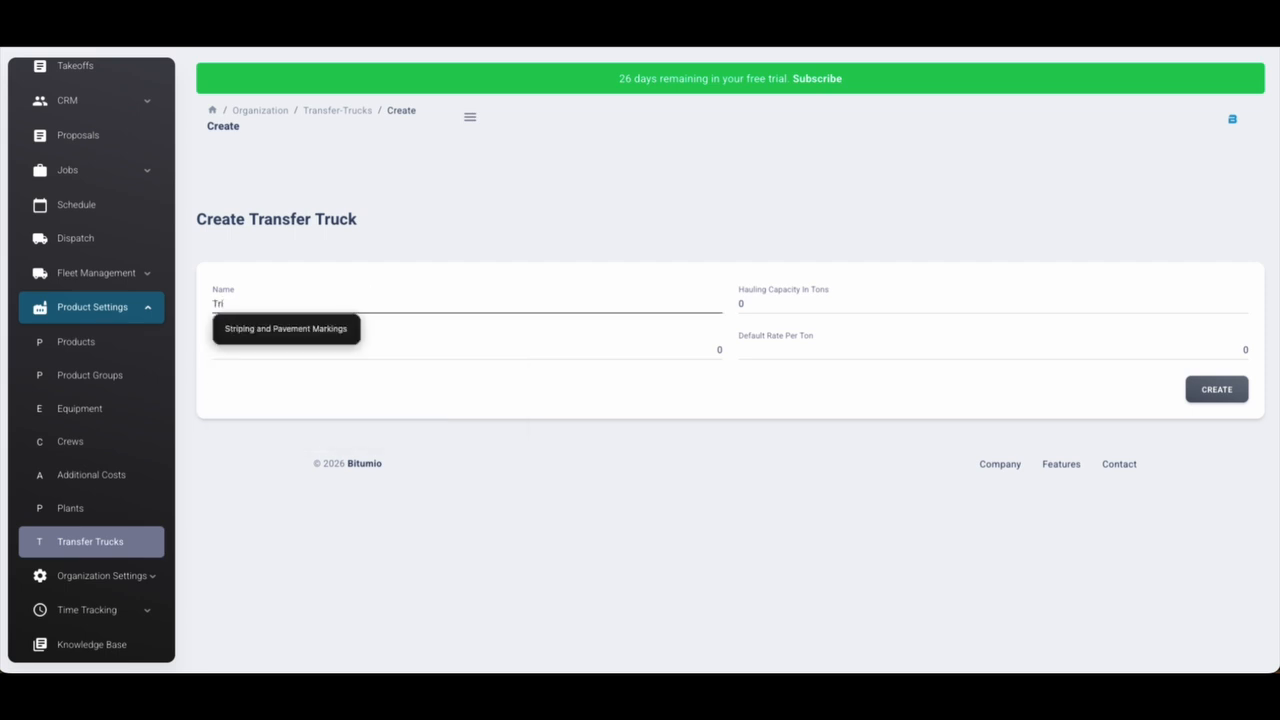
type("-Axle")
key("Tab")
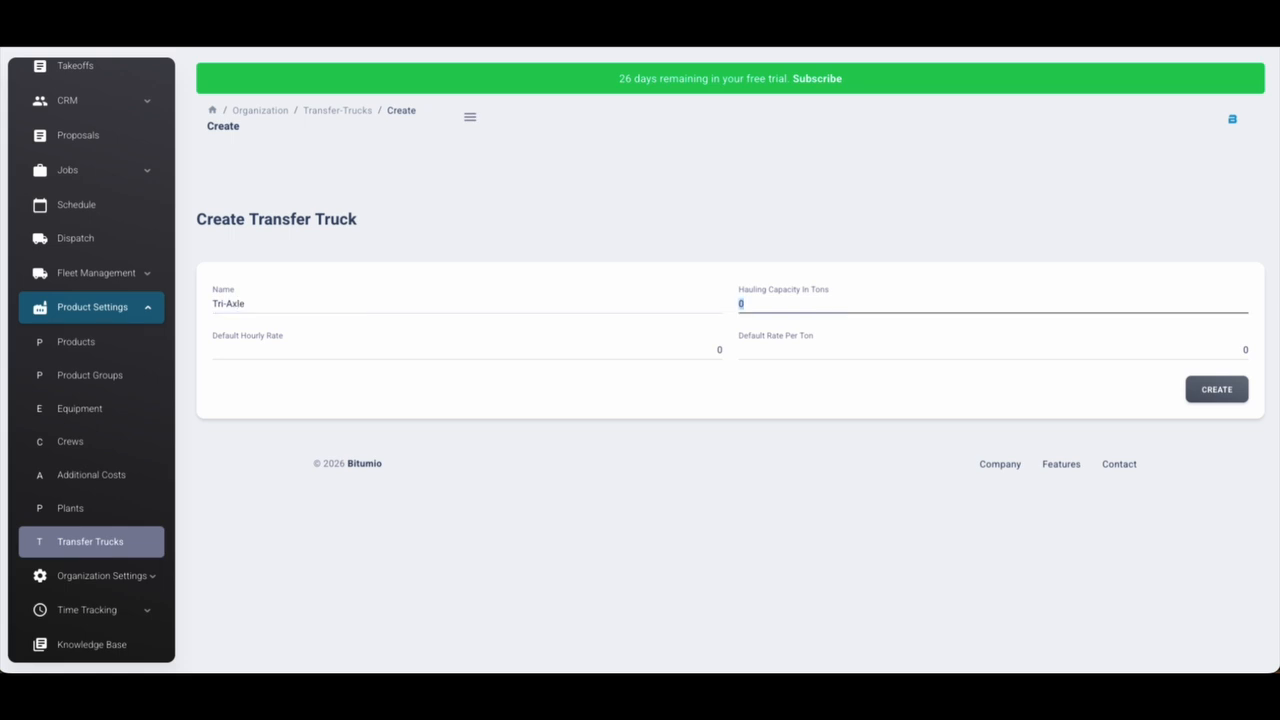
type("18")
left_click(437, 354)
type("125")
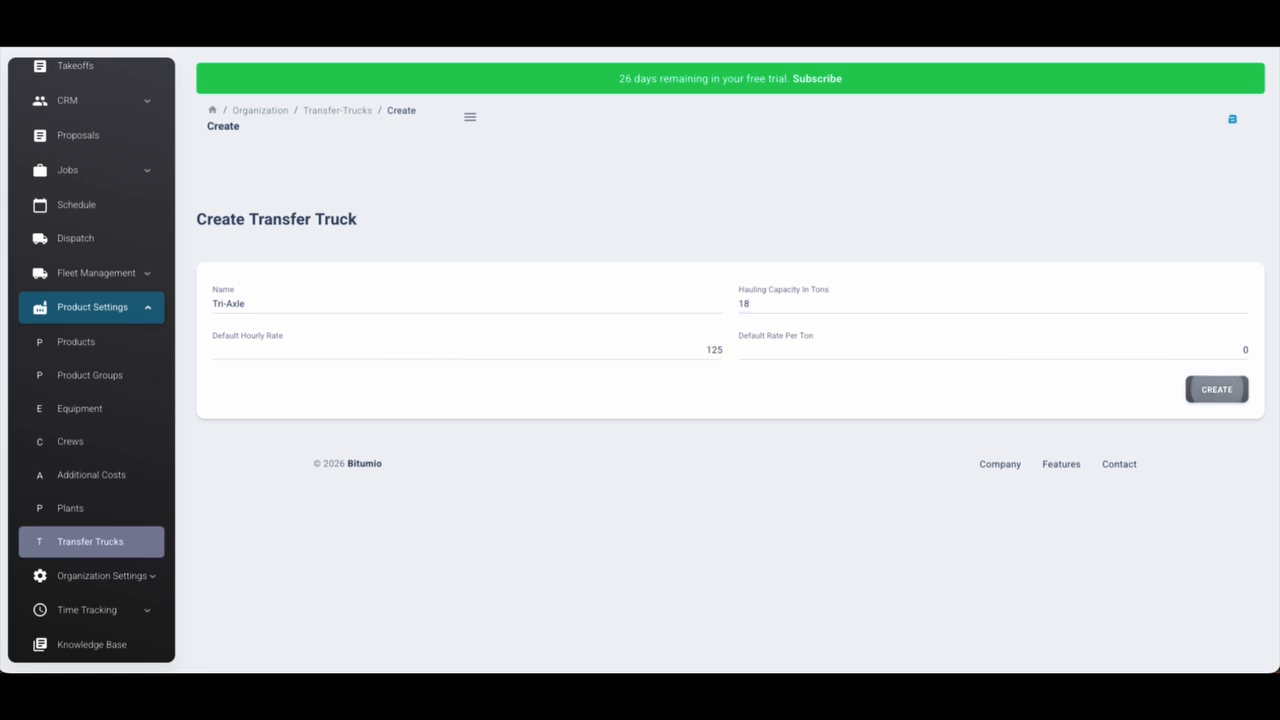
Step: Set the new truck's default rate per ton to 8.50 and create the truck
left_click(811, 347)
key("BackSpace")
type("8.50")
left_click(740, 340)
left_click_drag(816, 339, 788, 338)
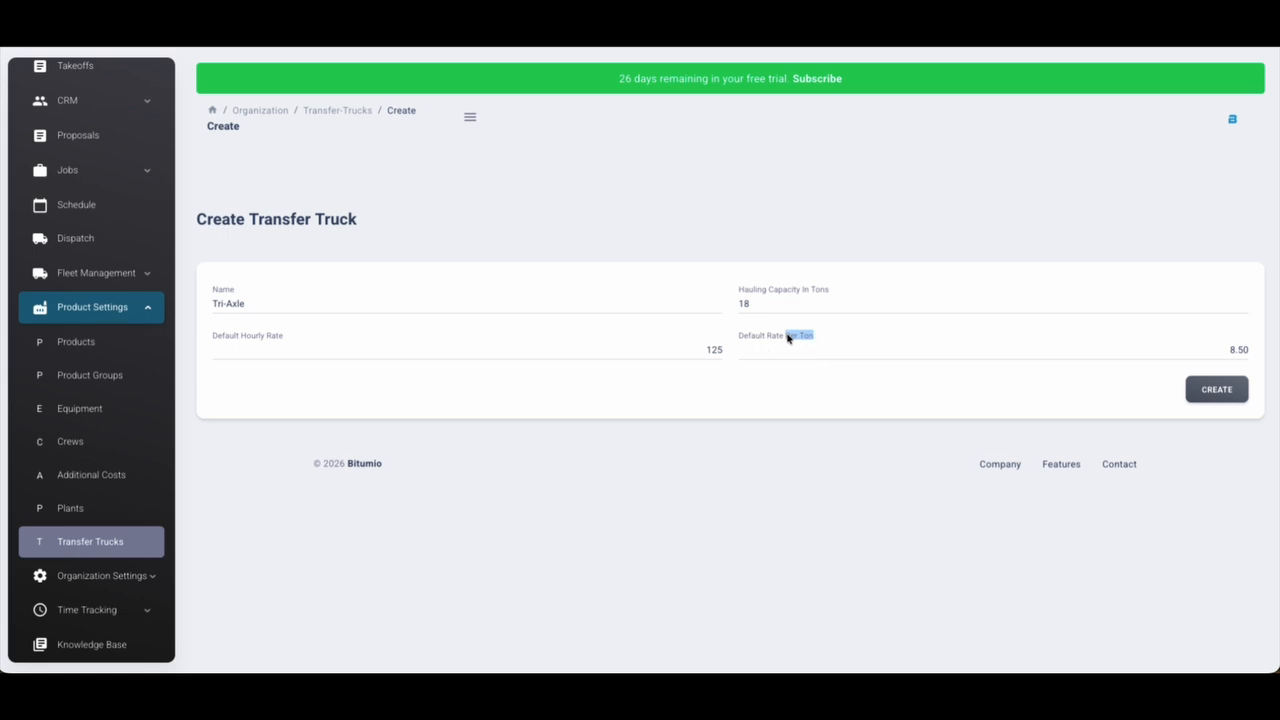
left_click(1002, 353)
left_click(971, 352)
left_click(1249, 347)
left_click(1131, 377)
left_click(1212, 397)
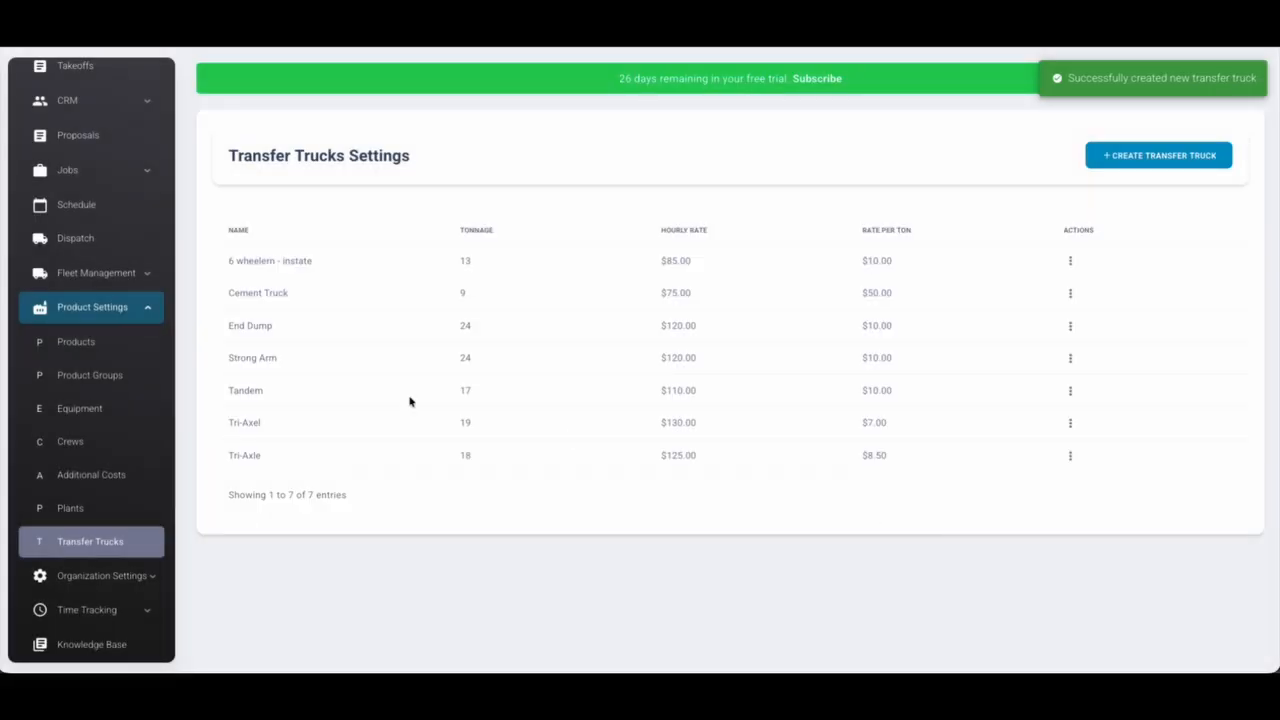
Step: Replace "Tri" with "Quad" in the name of the new 18-ton Tri-Axle truck, save it and check its row
left_click_drag(220, 455, 903, 452)
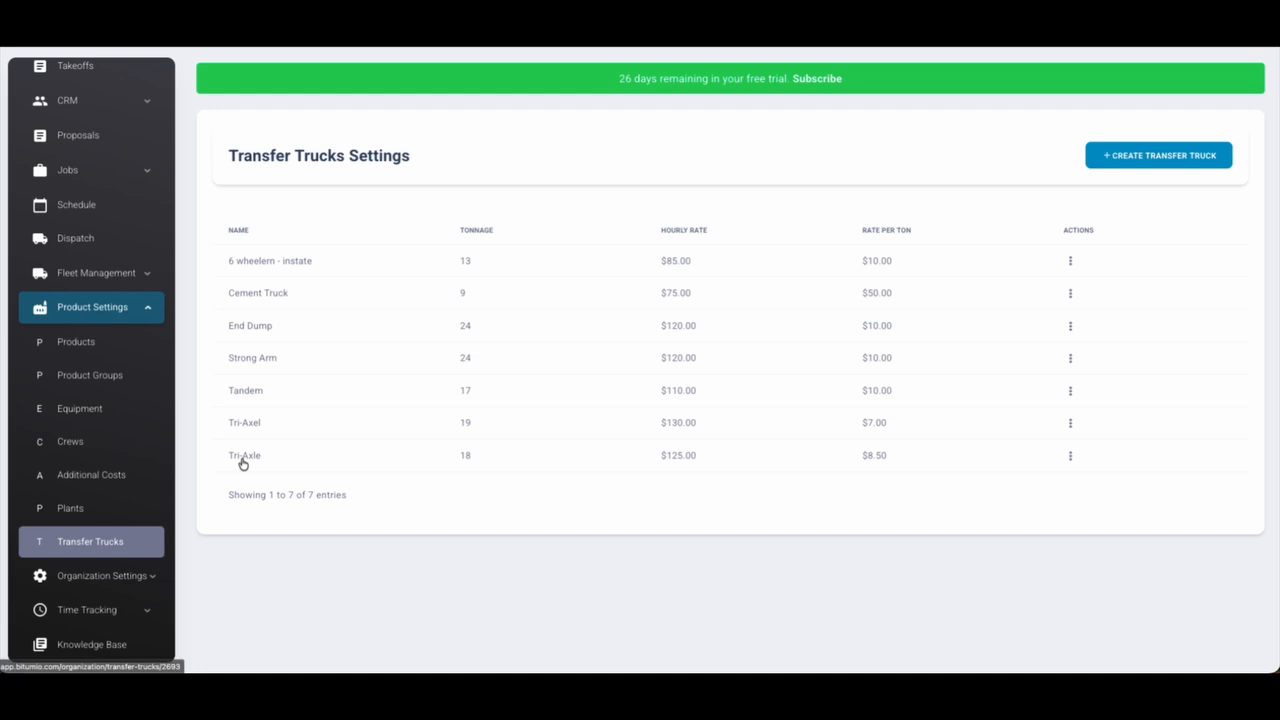
left_click(244, 457)
double_click(220, 255)
type("Quad")
left_click(695, 341)
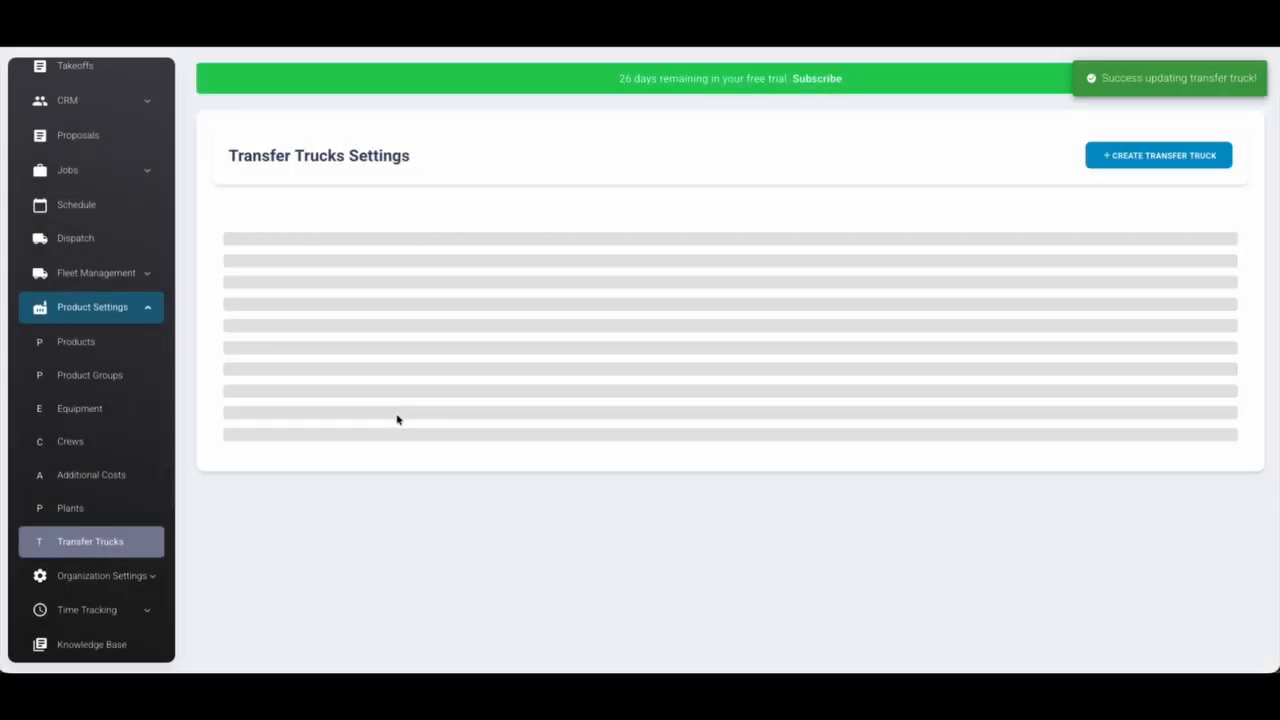
left_click_drag(229, 357, 893, 360)
left_click(671, 506)
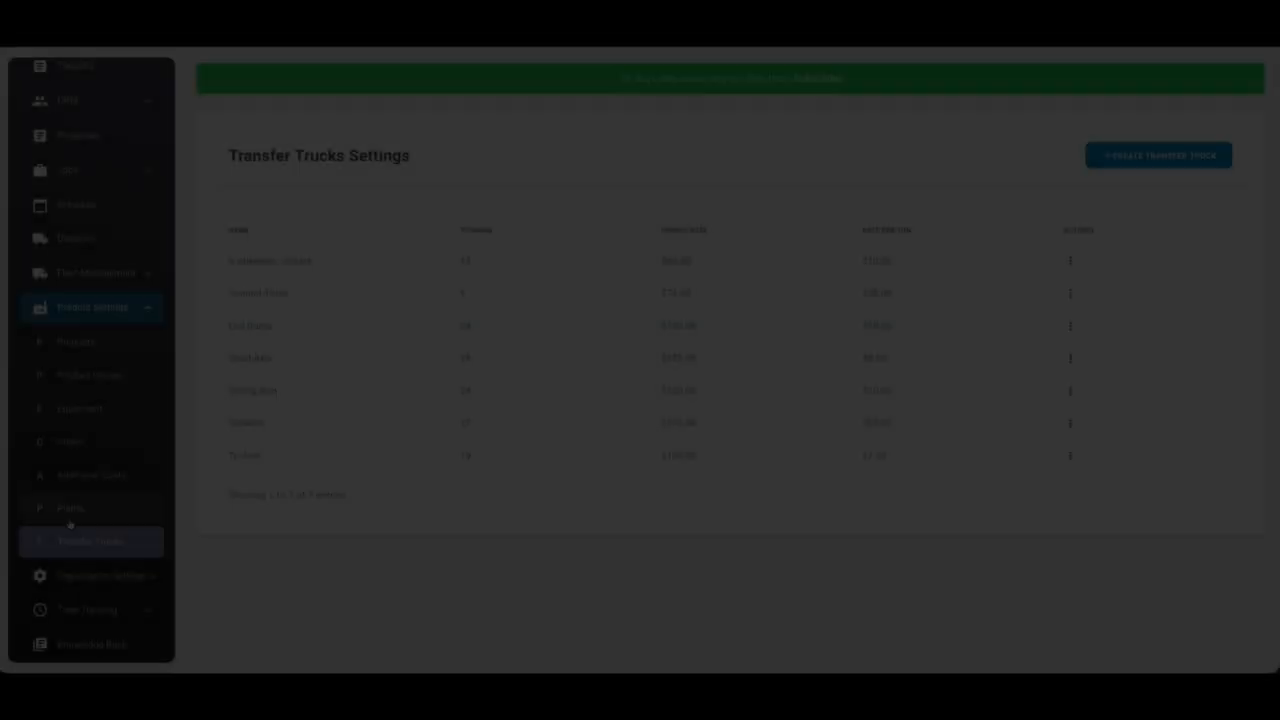
Step: Open the Granite - Cottonwood plant from the organization plants and examine its name, phone and address
left_click(69, 510)
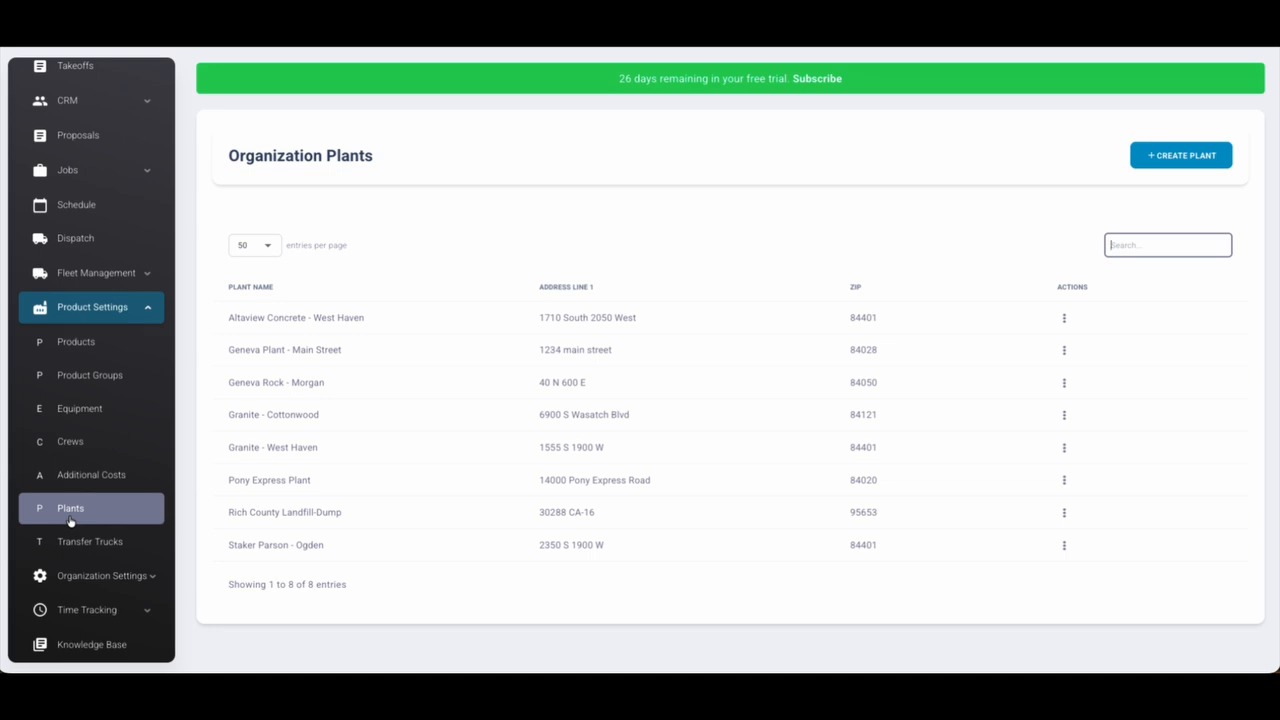
left_click(300, 420)
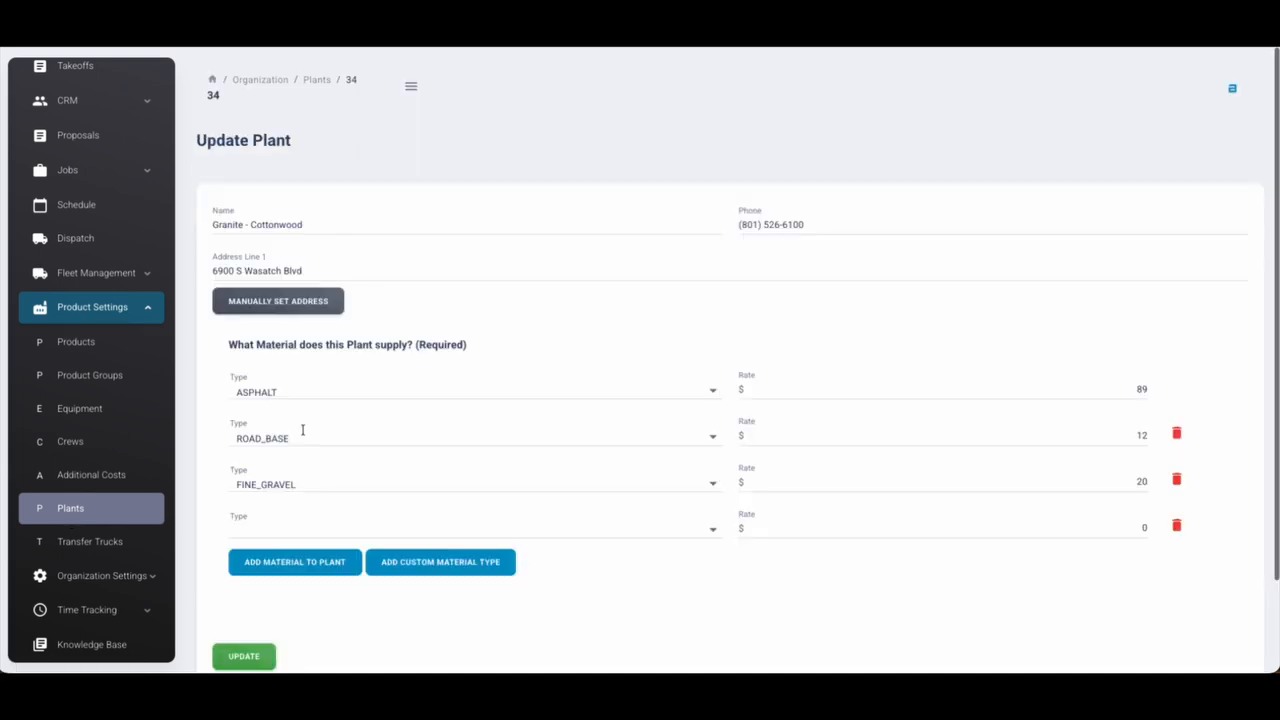
left_click_drag(349, 229, 209, 223)
left_click(259, 226)
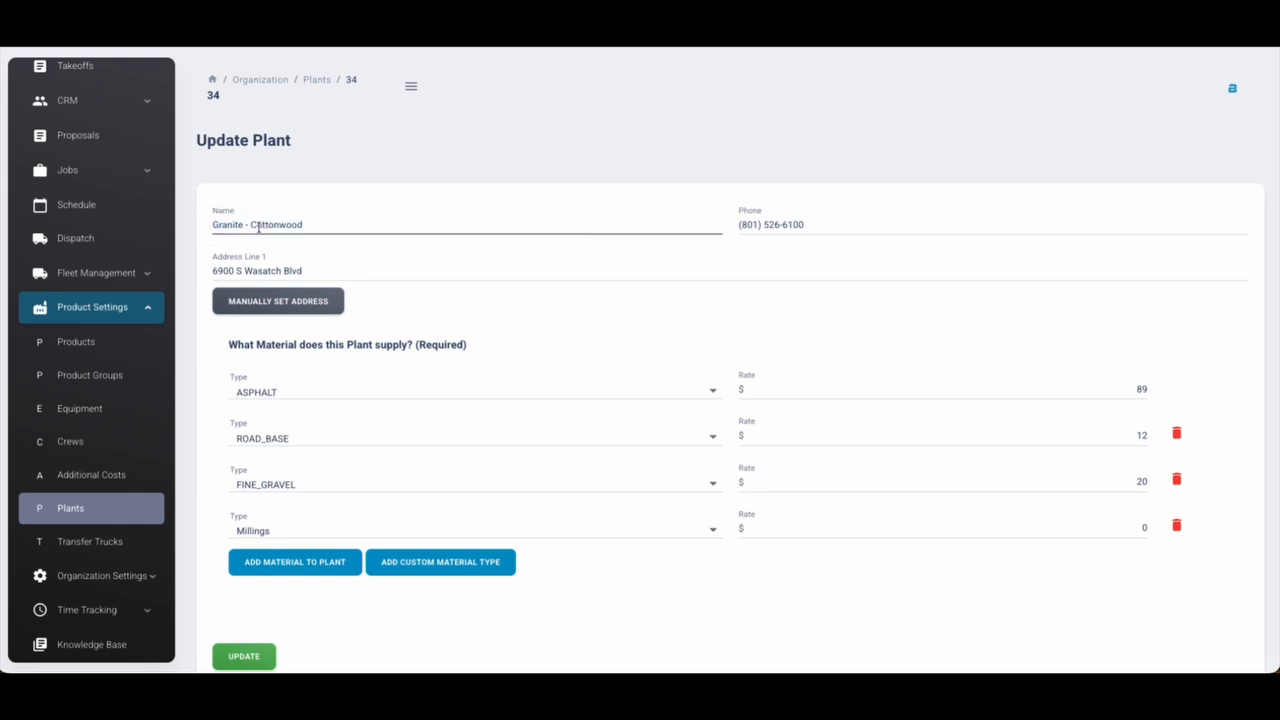
double_click(793, 225)
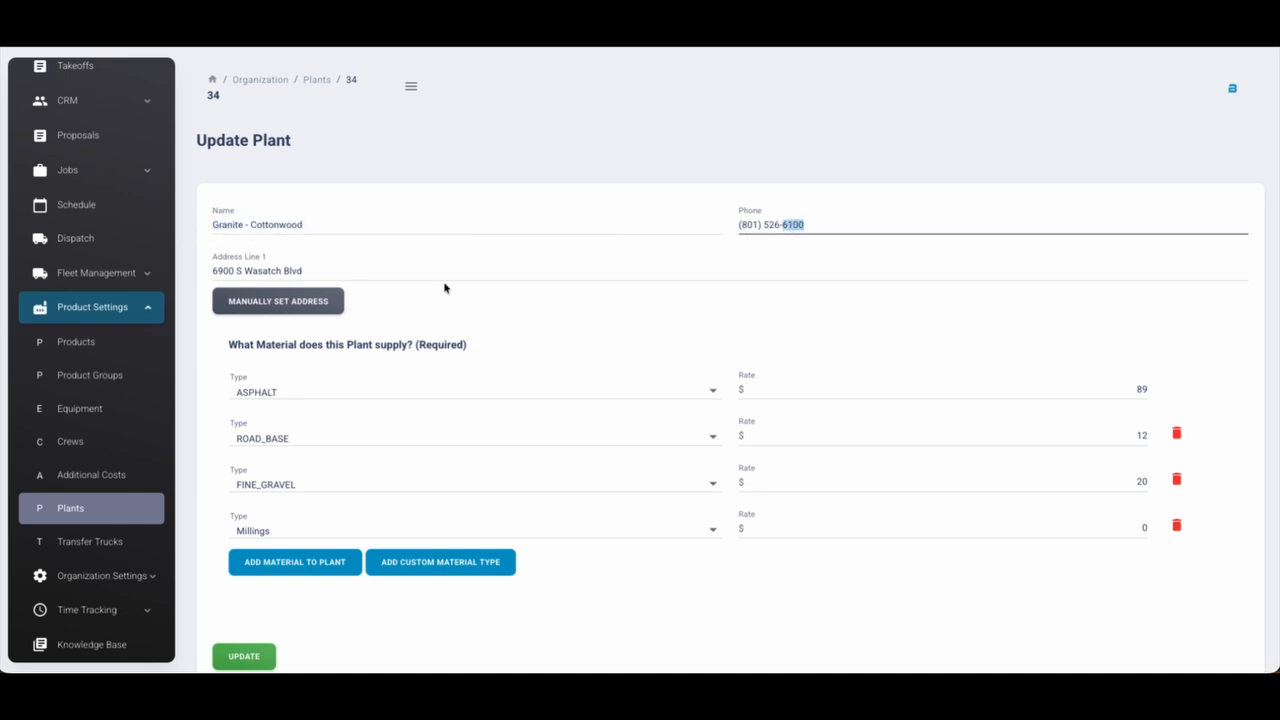
left_click(270, 271)
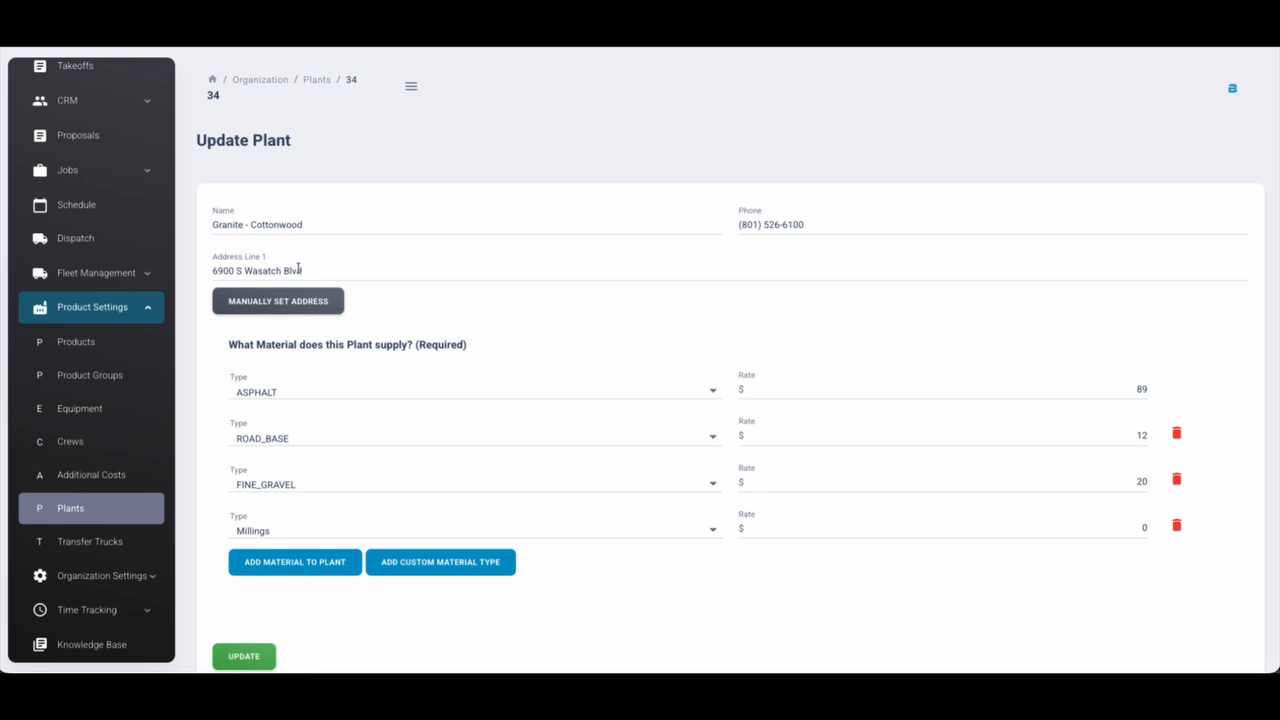
Step: View the material types available for the plant's asphalt entry and leave the selection as ASPHALT
scroll(298, 268, "down", 1)
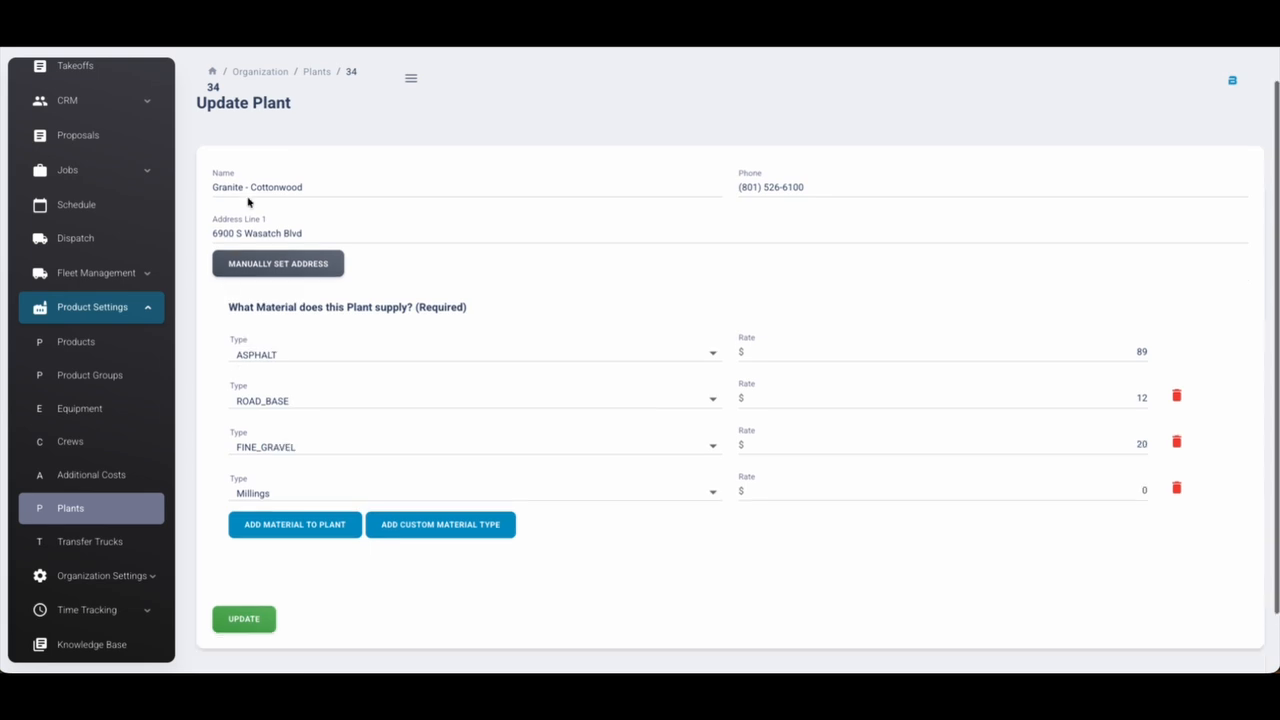
left_click(239, 359)
scroll(301, 263, "down", 3)
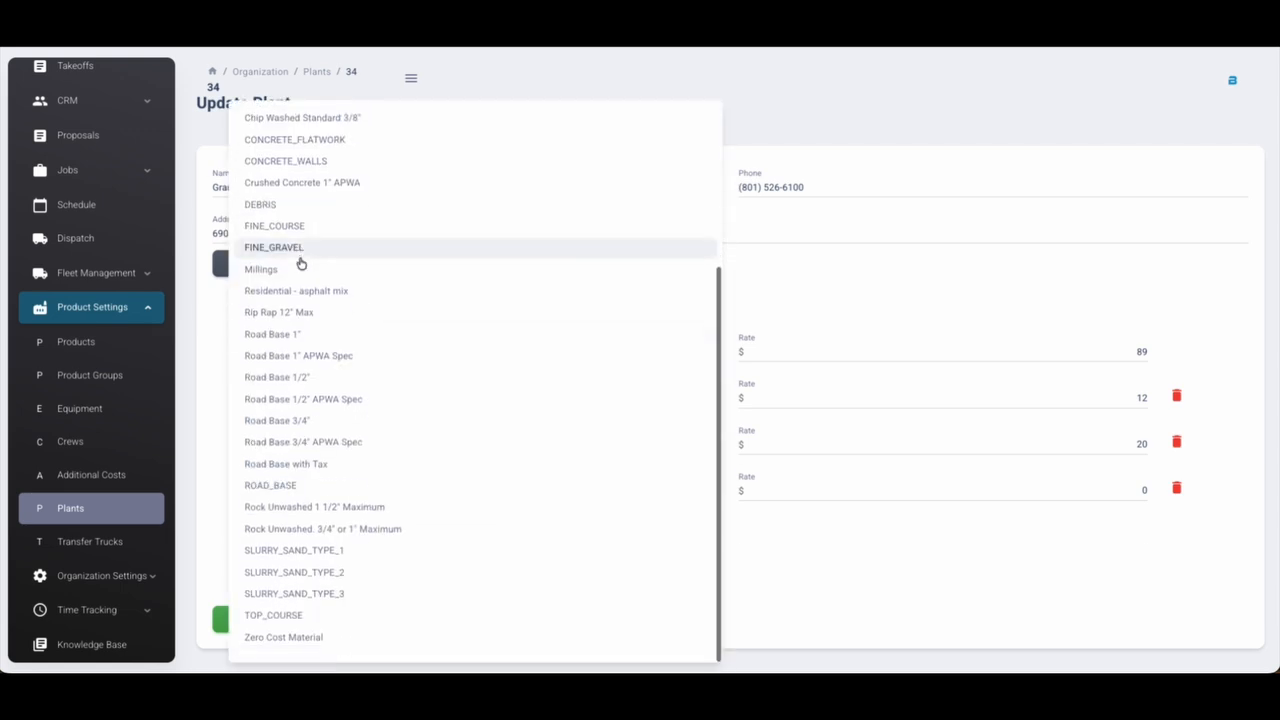
left_click(201, 360)
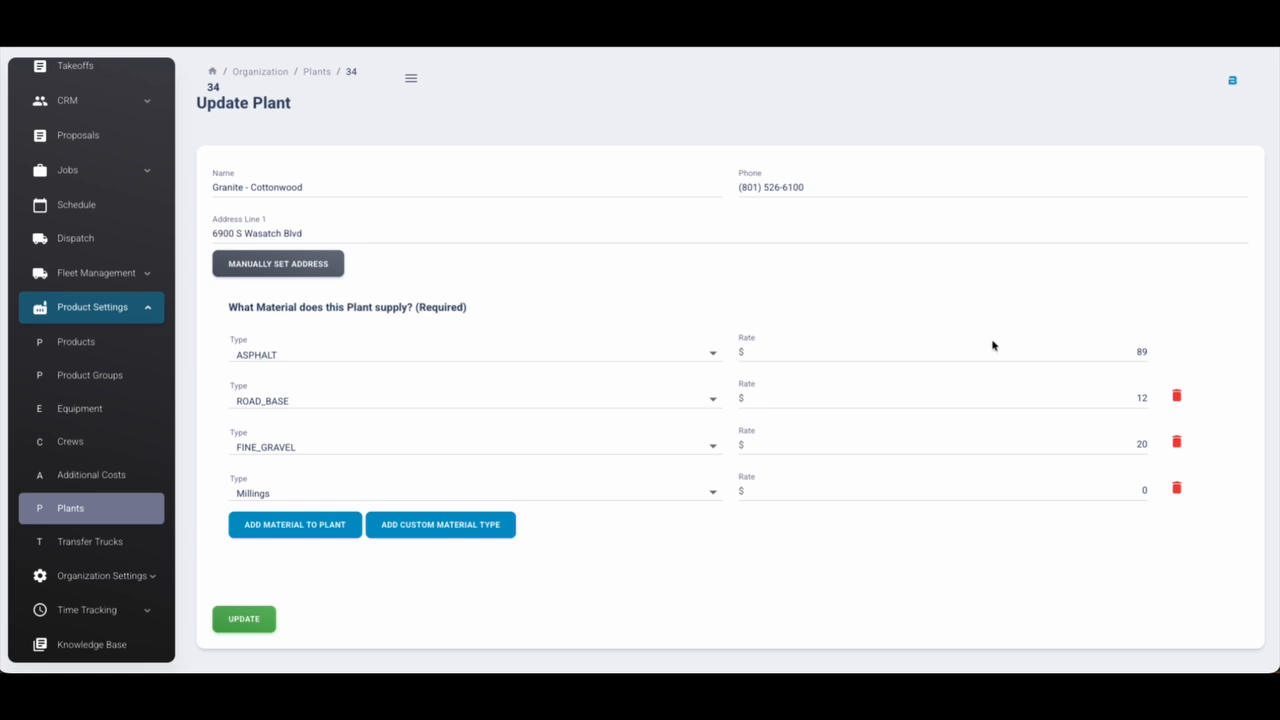
Step: Examine the plant's rates for asphalt, road base and fine gravel
left_click_drag(1134, 351, 1160, 352)
left_click(1160, 354)
double_click(1133, 351)
left_click(1160, 351)
double_click(1145, 398)
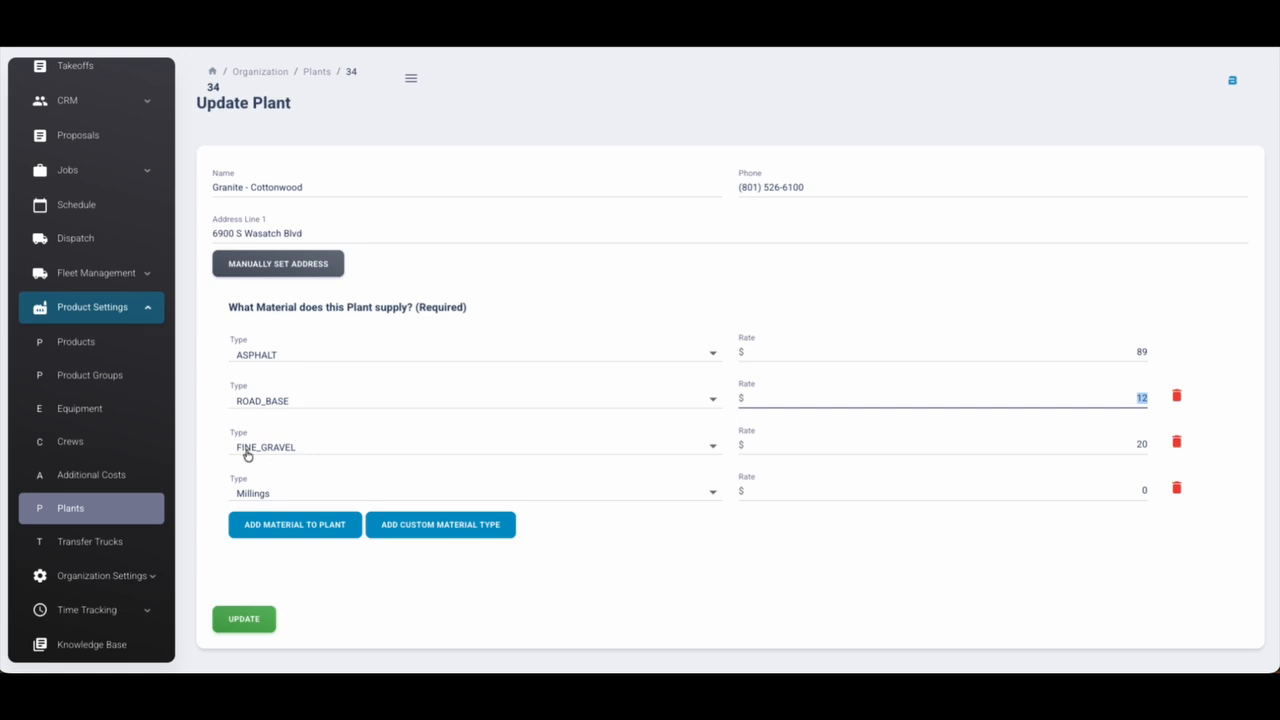
left_click(1141, 444)
left_click(771, 557)
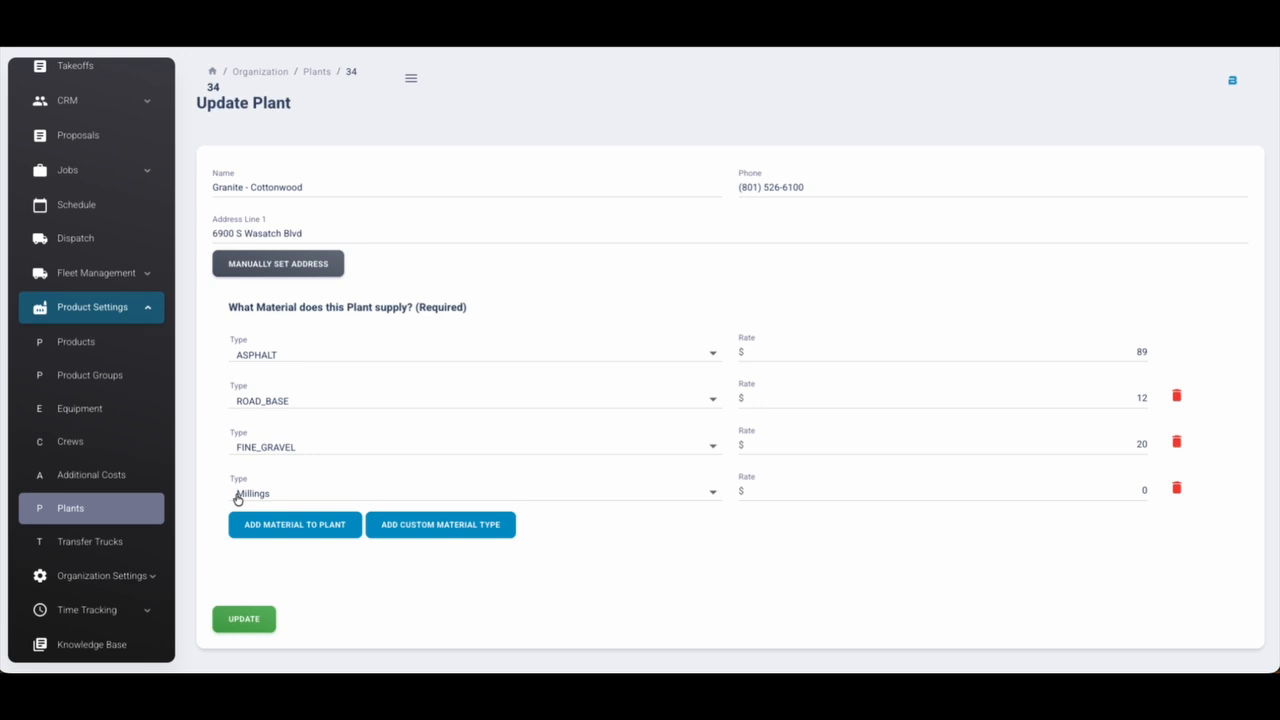
Step: Examine the plant's Millings entry and its rate
double_click(1143, 490)
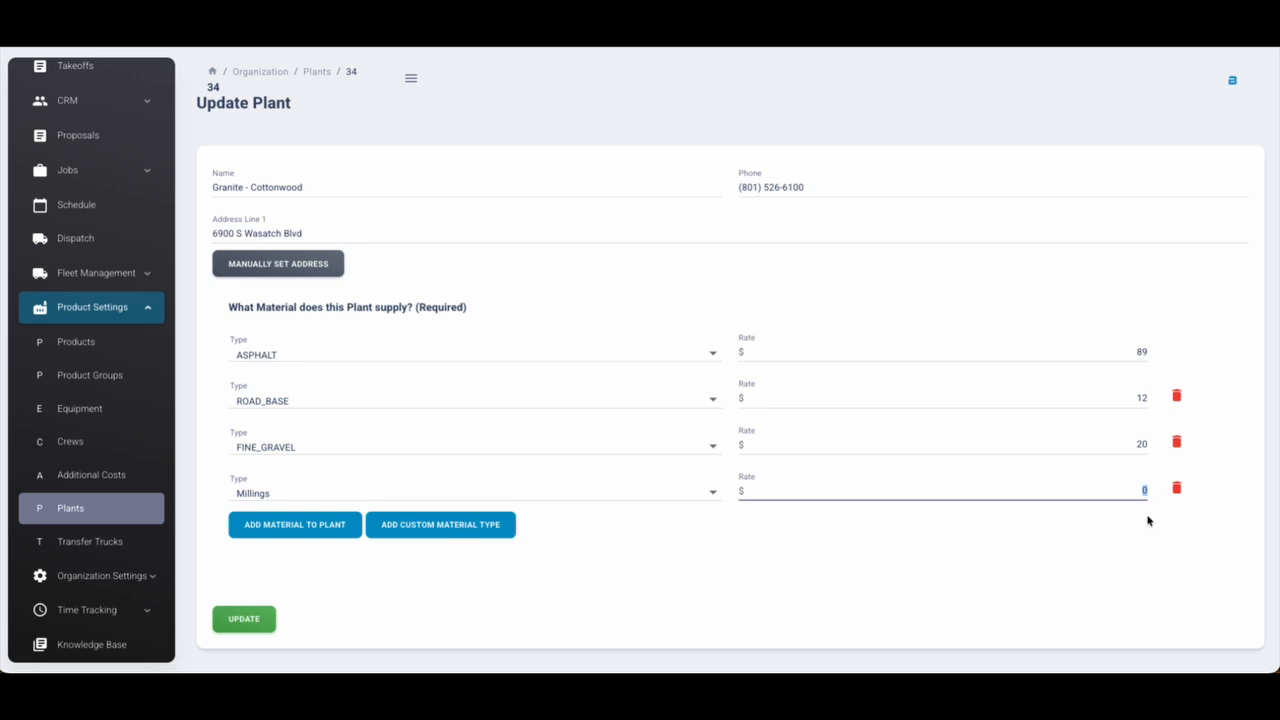
left_click(432, 495)
left_click(288, 492)
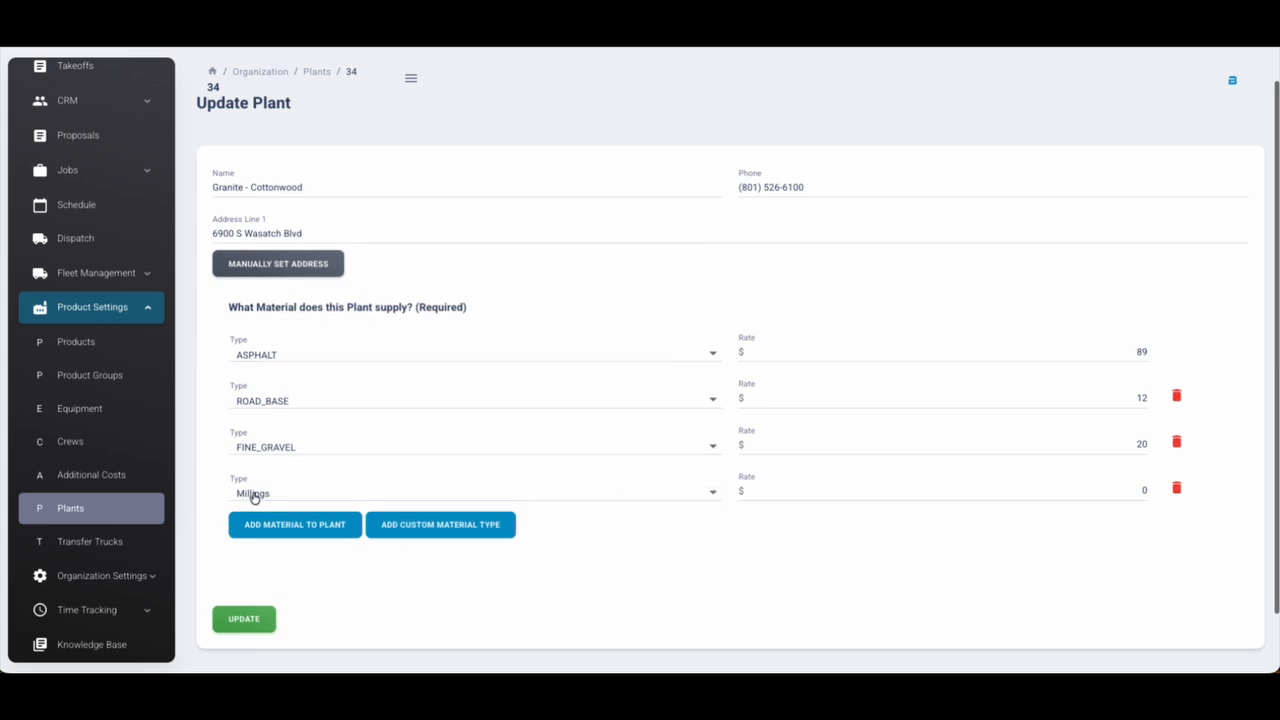
double_click(1143, 490)
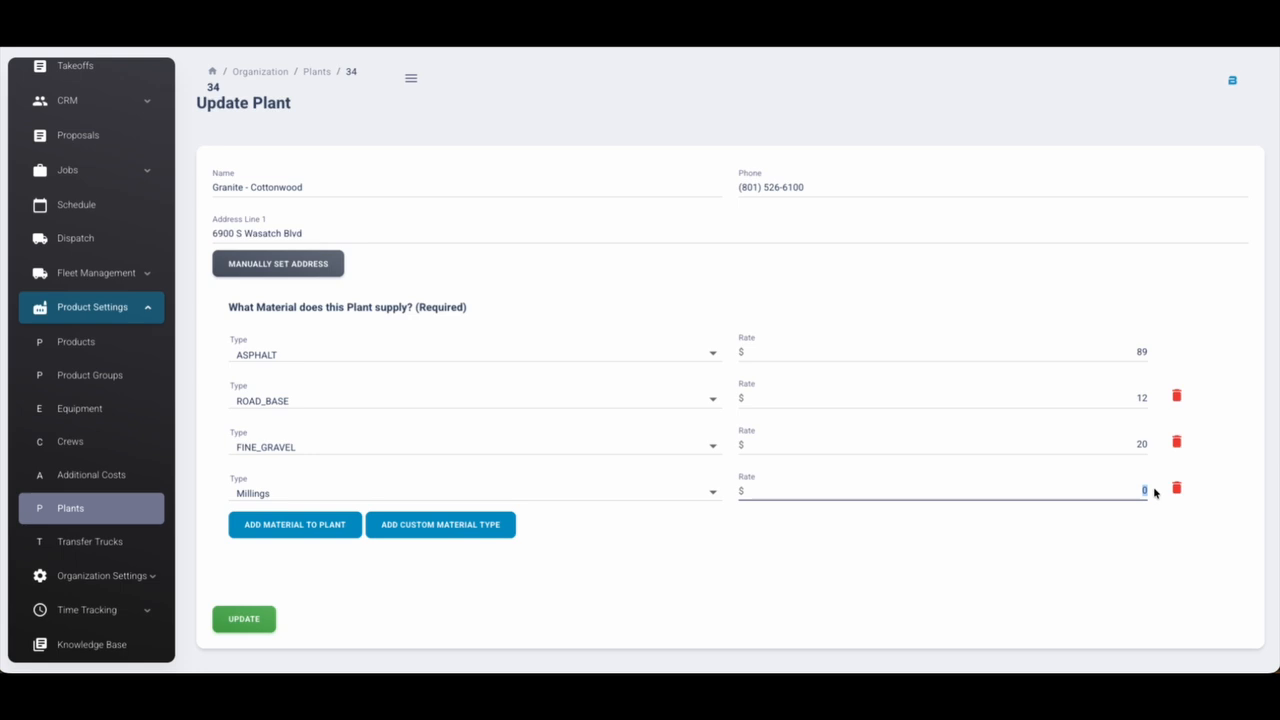
left_click(1147, 565)
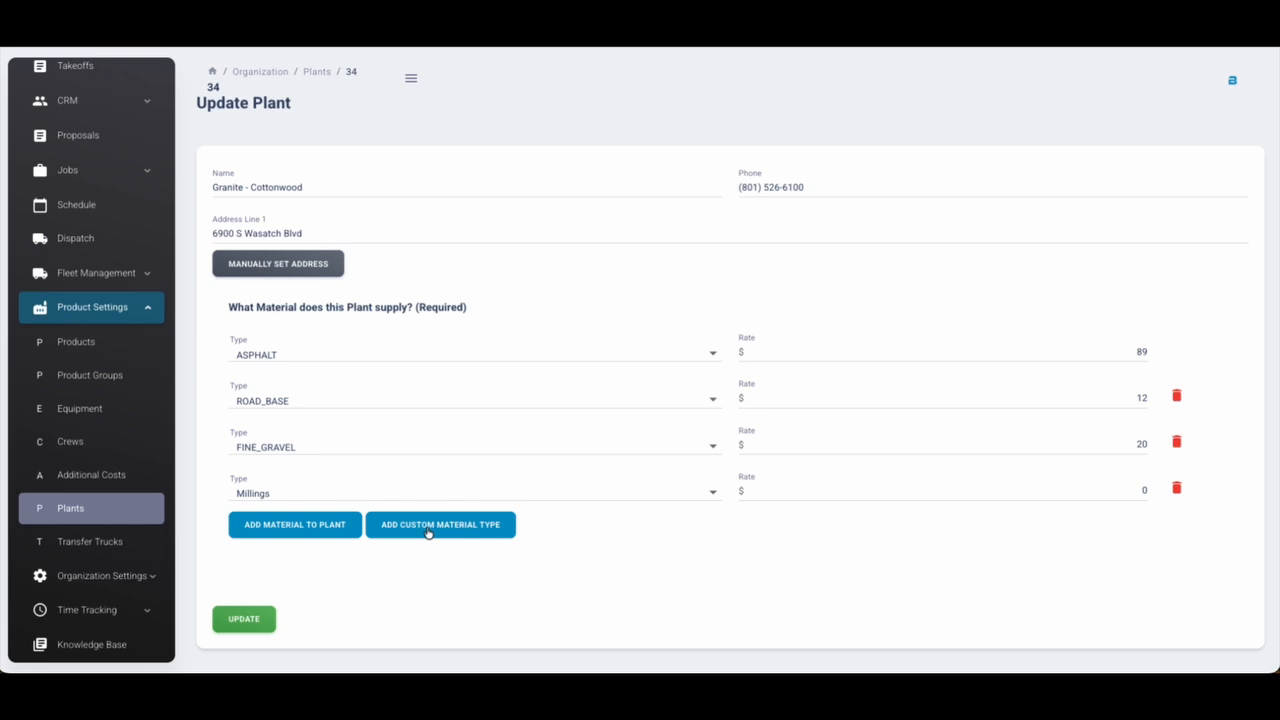
Step: Browse the material types offered for the Millings entry and close the list without changing it
left_click(486, 497)
scroll(371, 285, "down", 2)
scroll(371, 285, "down", 1)
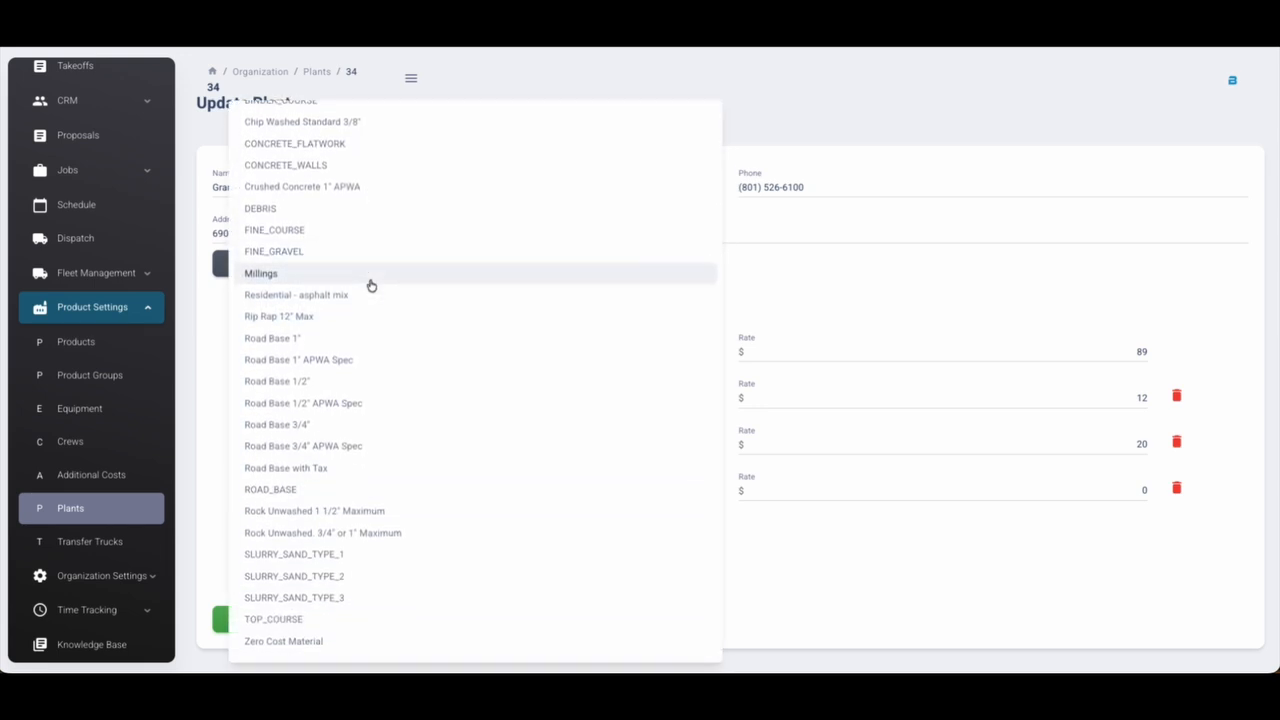
left_click(790, 527)
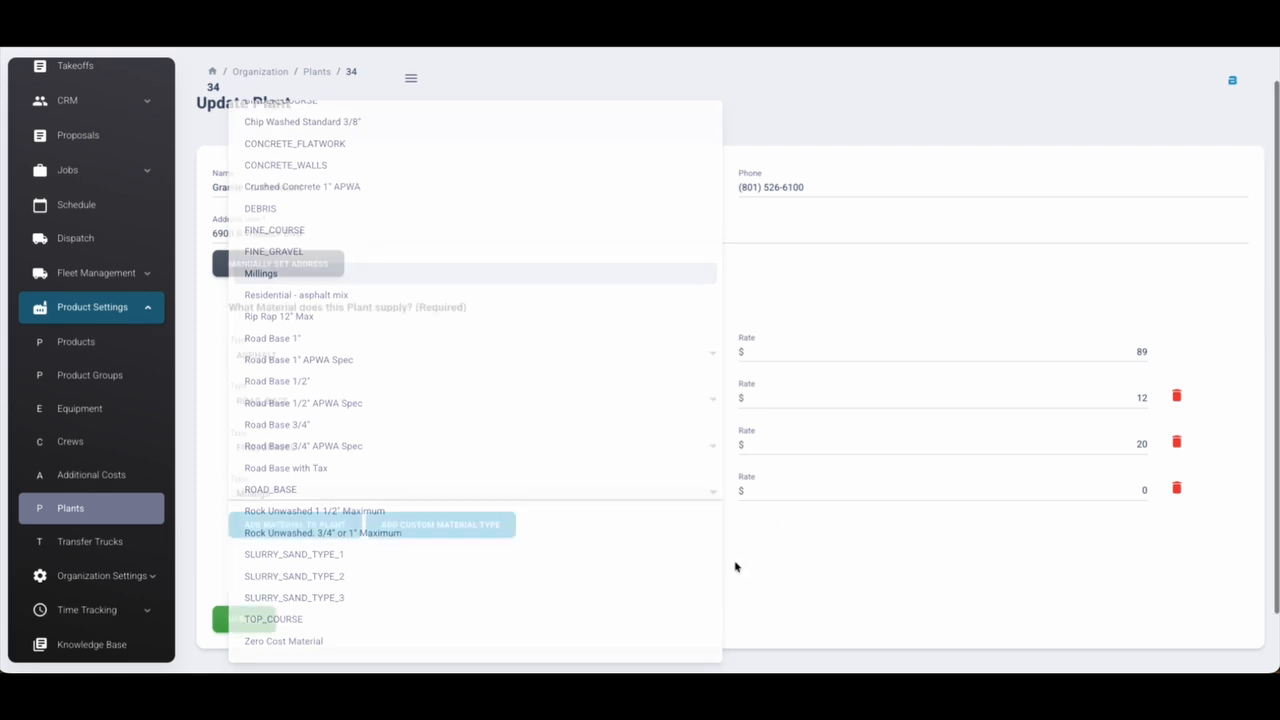
left_click(436, 527)
left_click(568, 371)
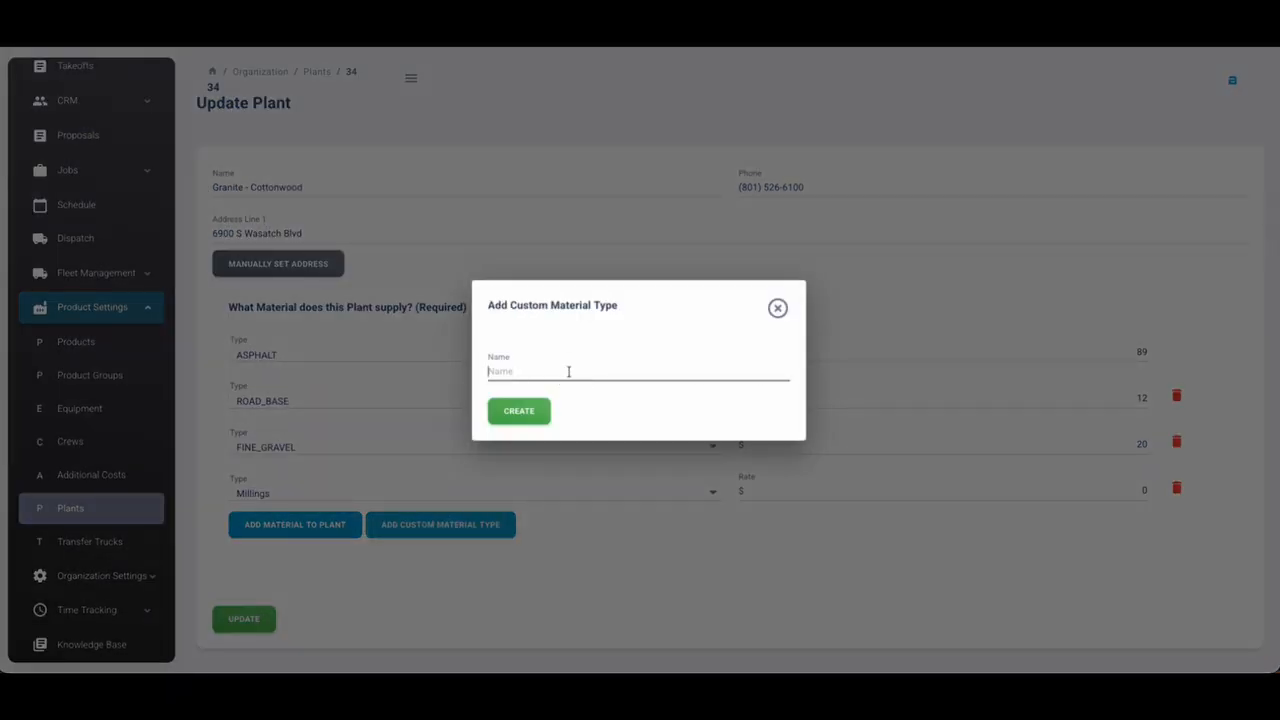
type("12.5mm")
left_click(778, 310)
Step: Look through the whole list of material types again from the Millings entry, keeping Millings selected
left_click(305, 493)
scroll(313, 264, "down", 5)
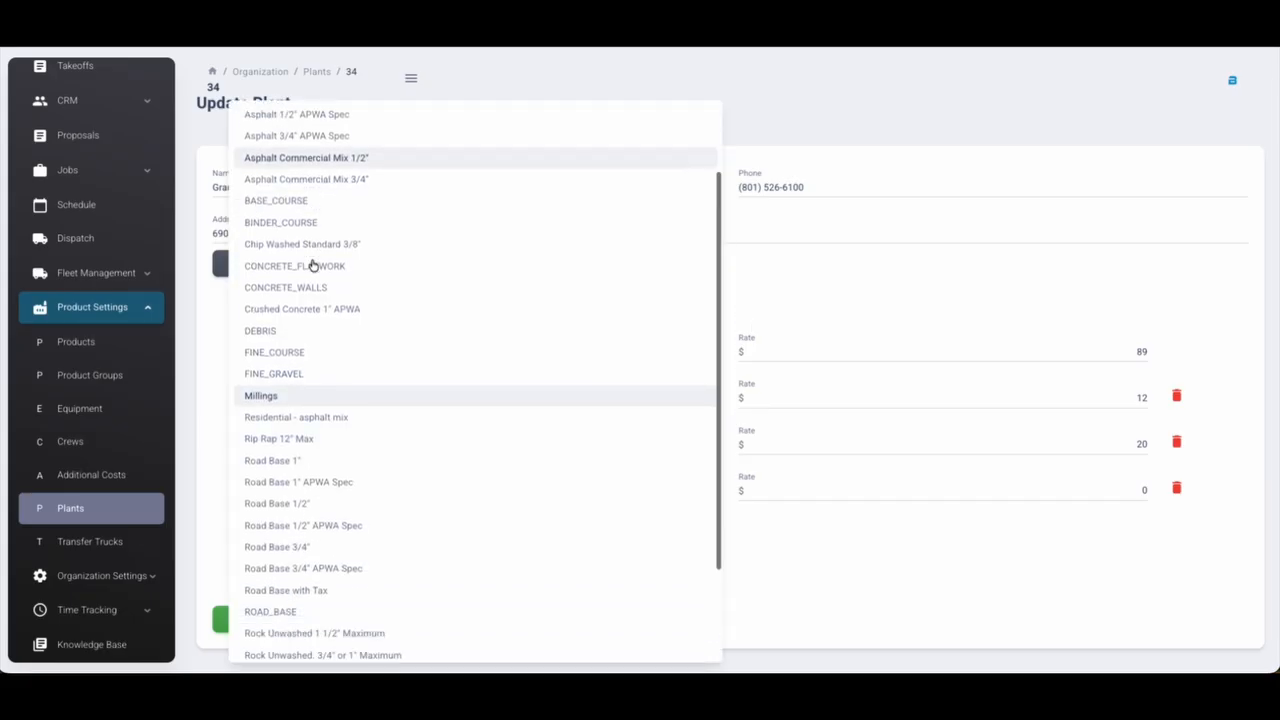
scroll(310, 258, "up", 5)
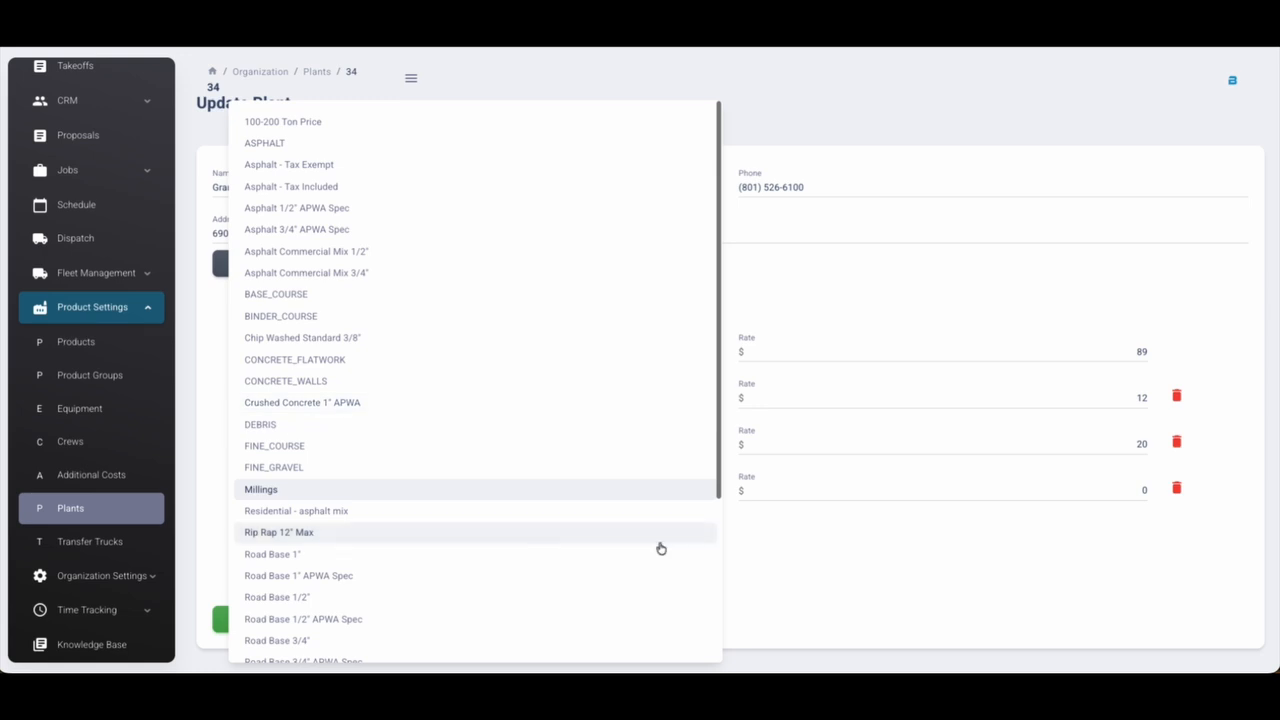
left_click(910, 586)
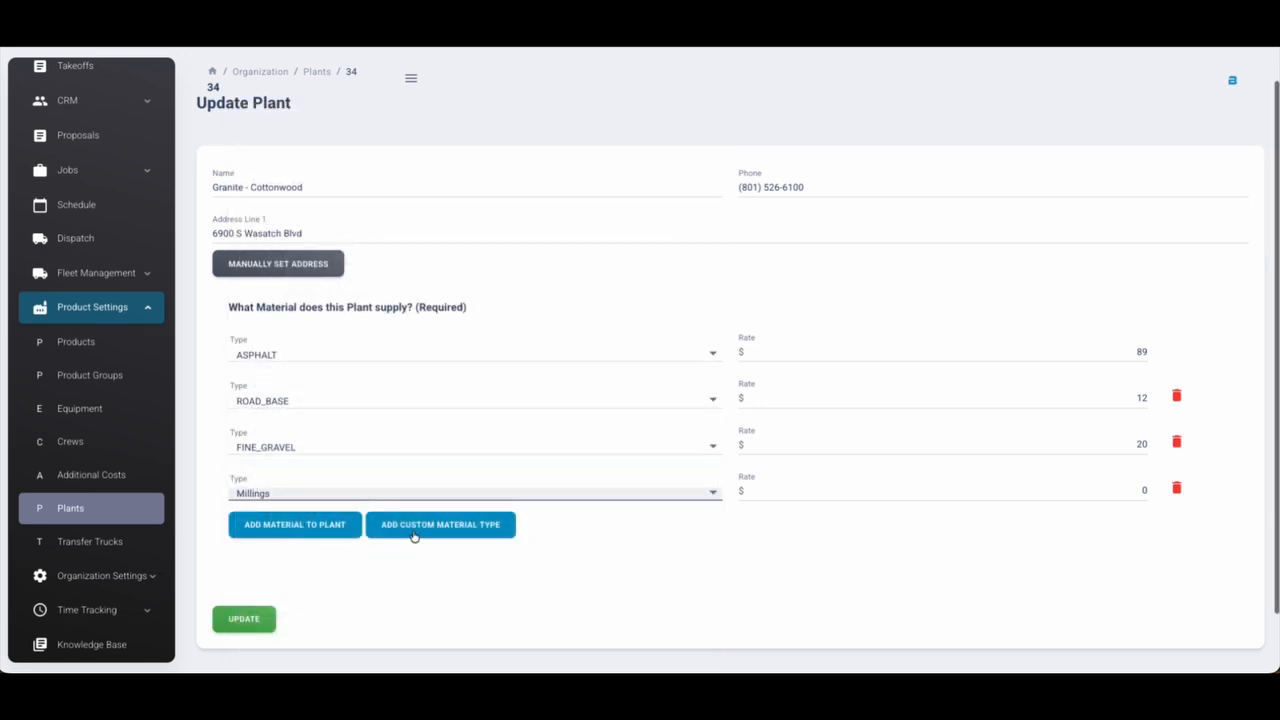
Step: Create a custom material type named 12.5mm from the plant's material section
left_click(420, 528)
left_click(518, 372)
type("12.5mm")
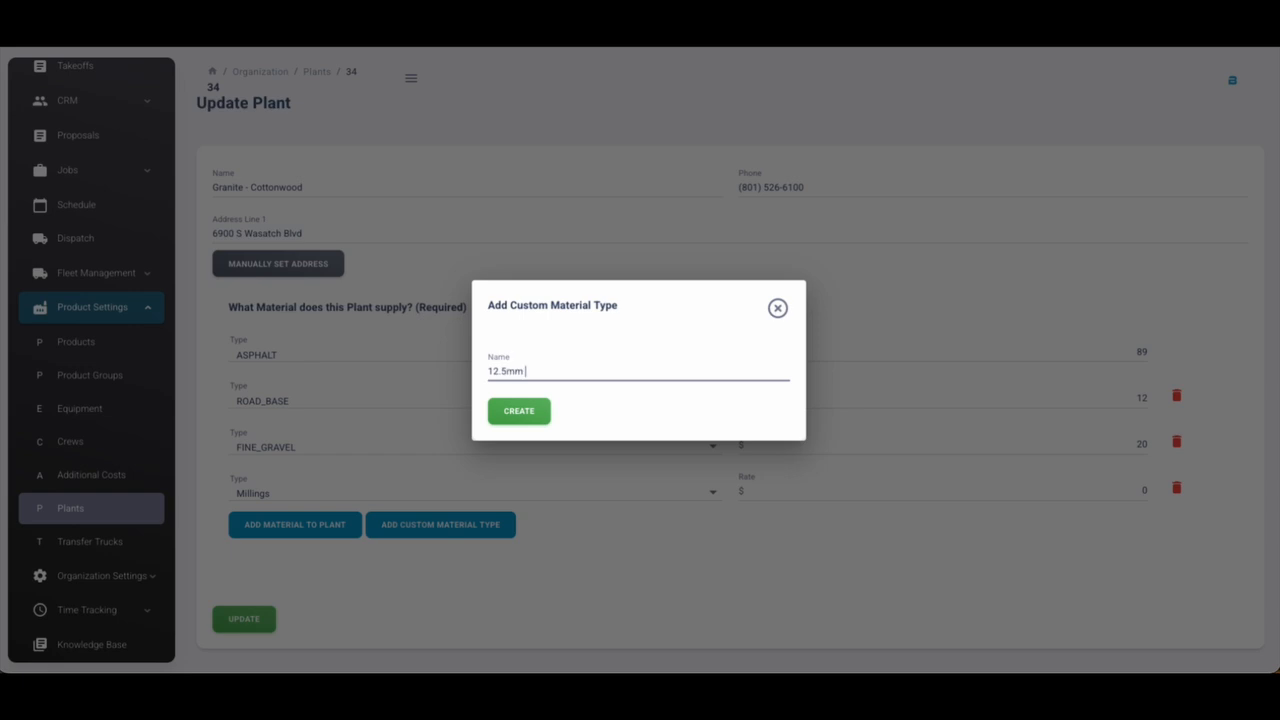
left_click(516, 412)
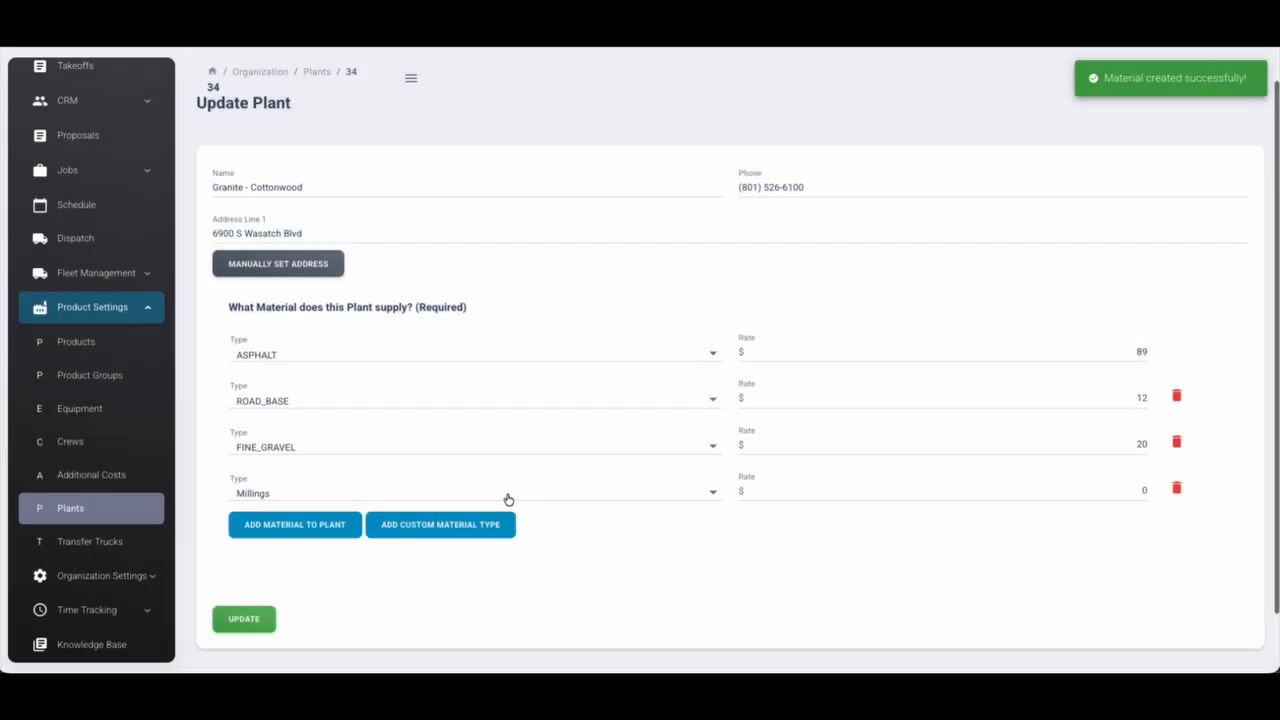
Step: Add the 12.5mm material to the Granite - Cottonwood plant at a rate of $93 and save the plant
left_click(322, 527)
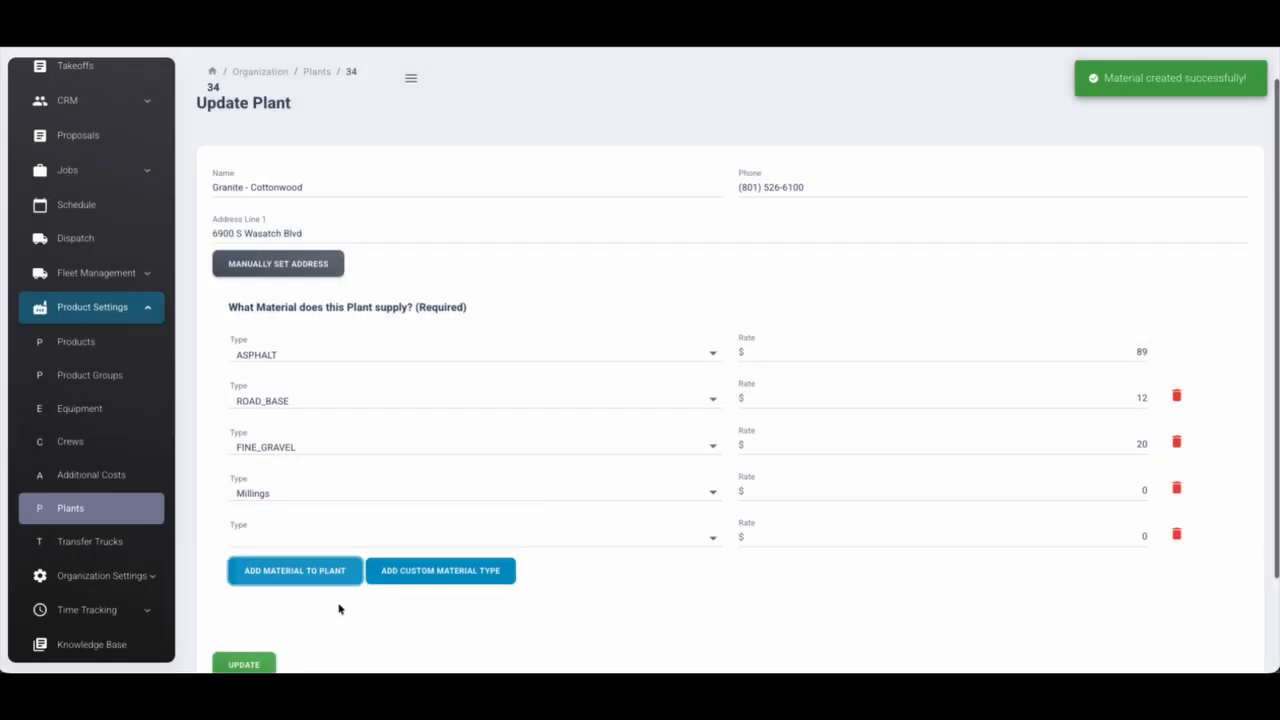
left_click(337, 538)
left_click(267, 146)
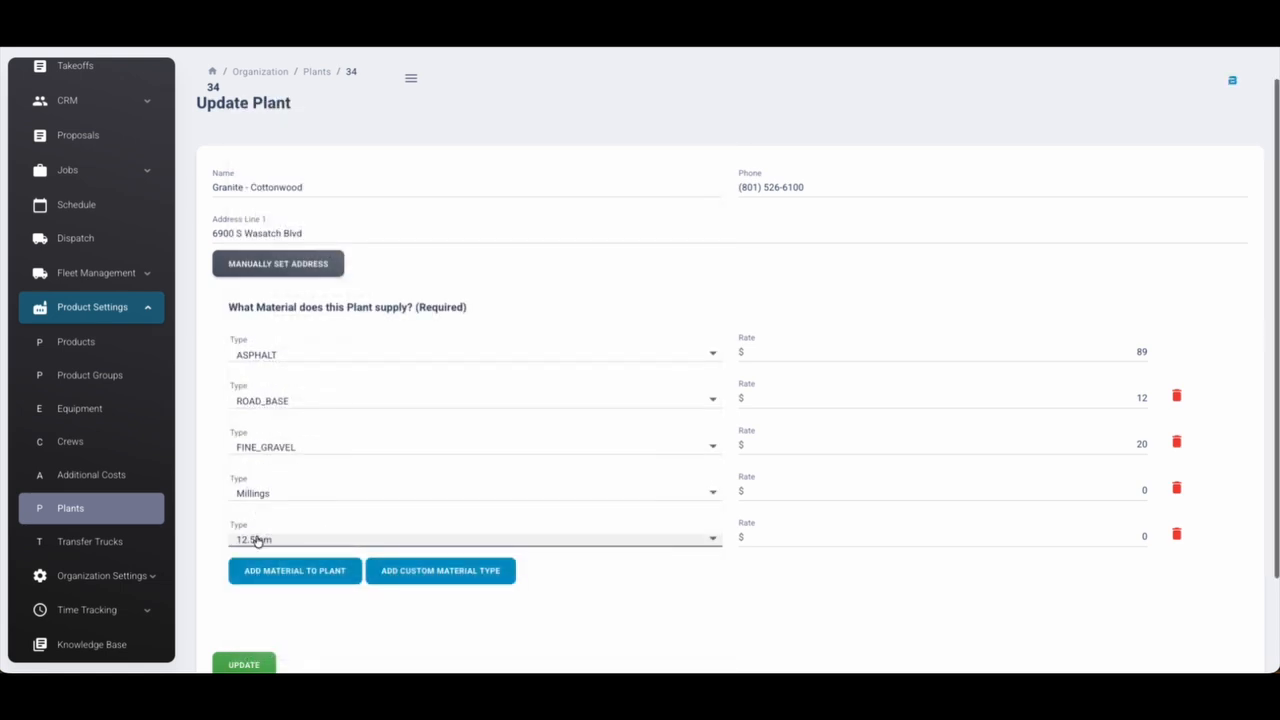
left_click(991, 540)
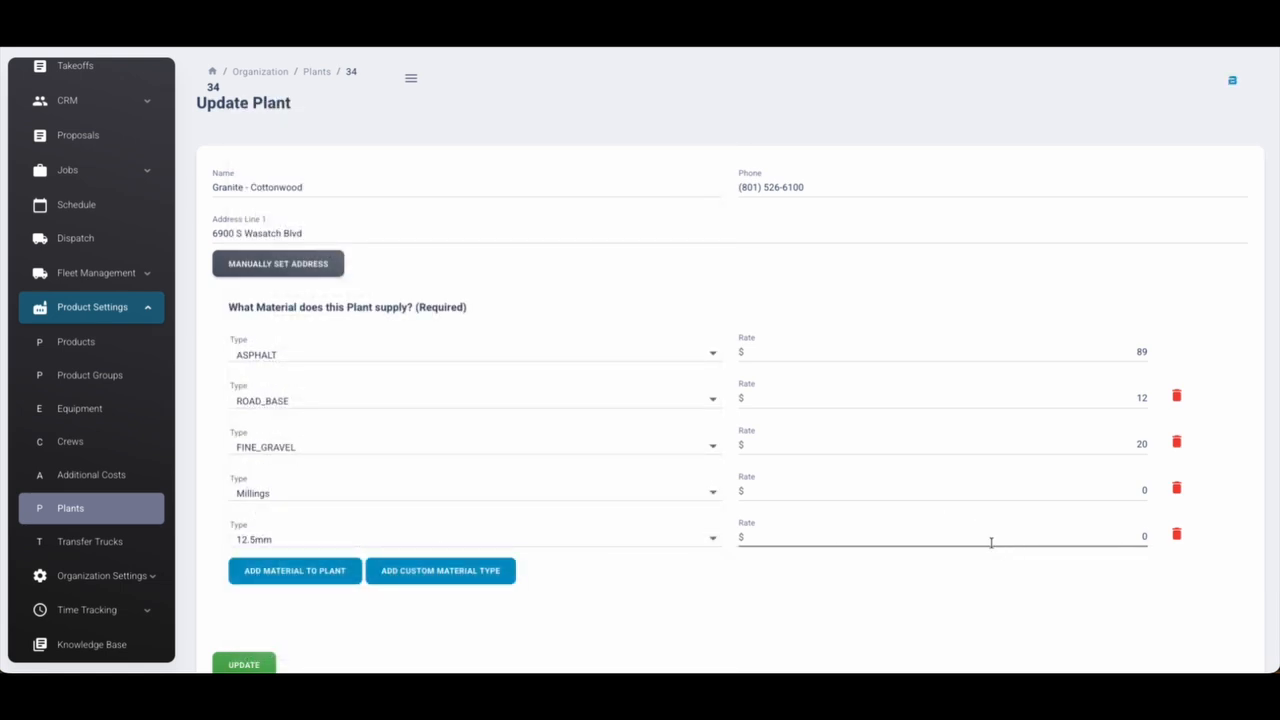
type("93")
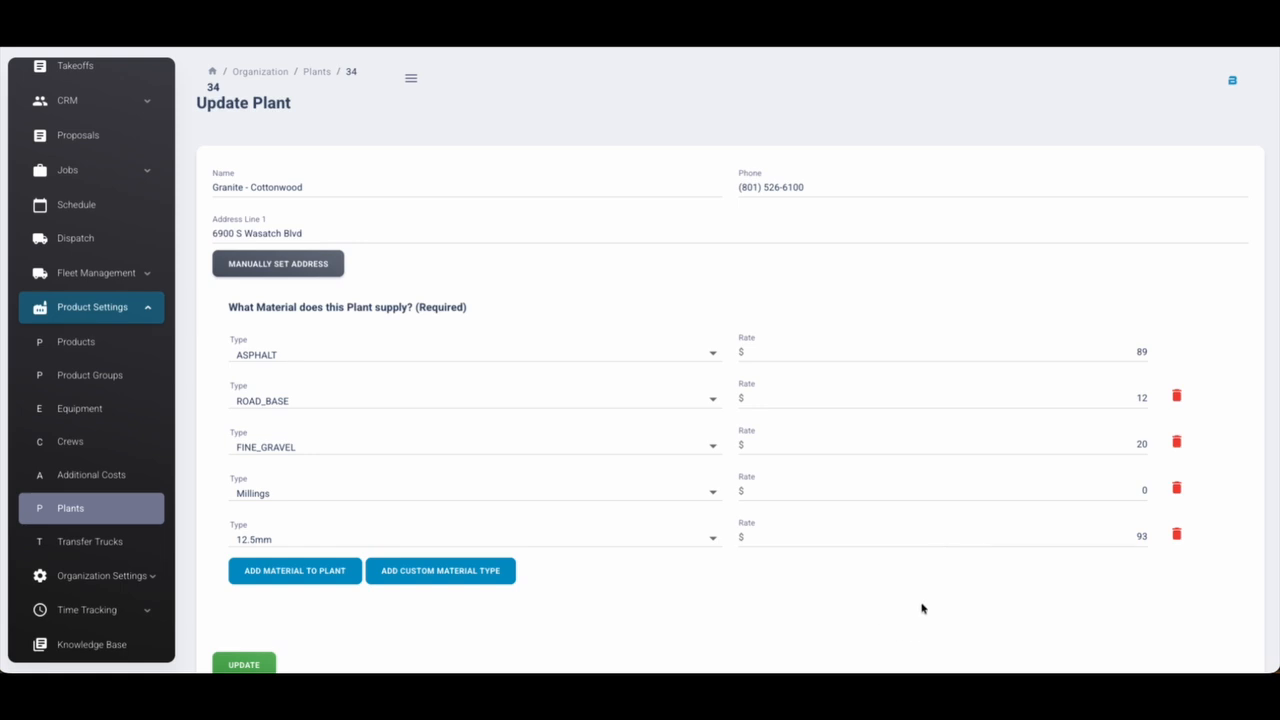
scroll(986, 577, "down", 2)
left_click(240, 579)
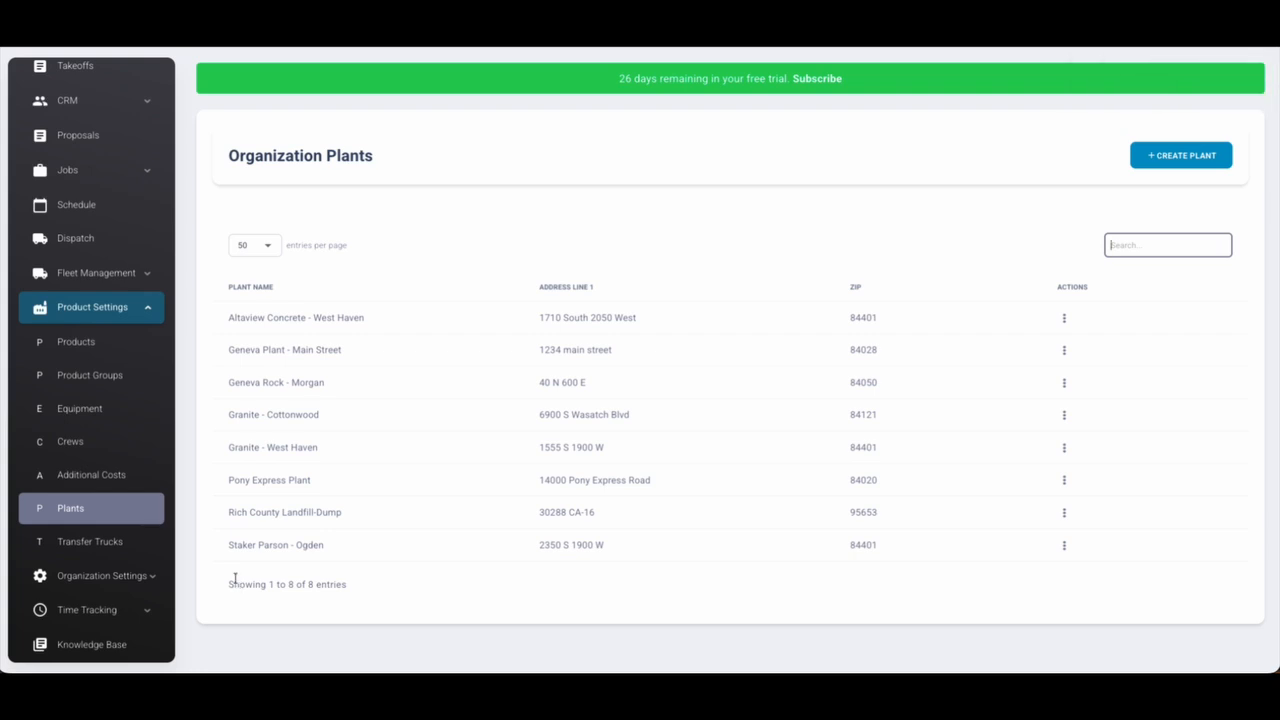
Step: Open the organization's additional costs and examine the listed items and their fee types, such as Percent of Total Costs and Calculation of Job Size
left_click(82, 478)
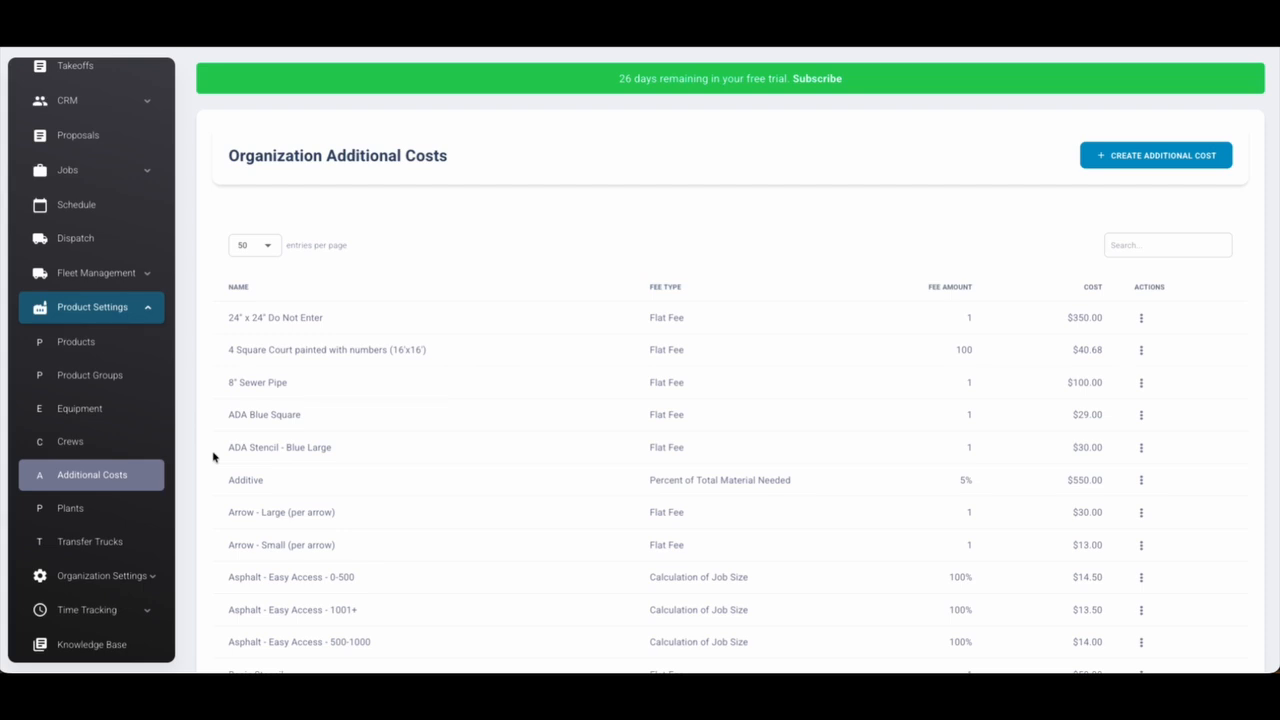
left_click_drag(214, 418, 331, 420)
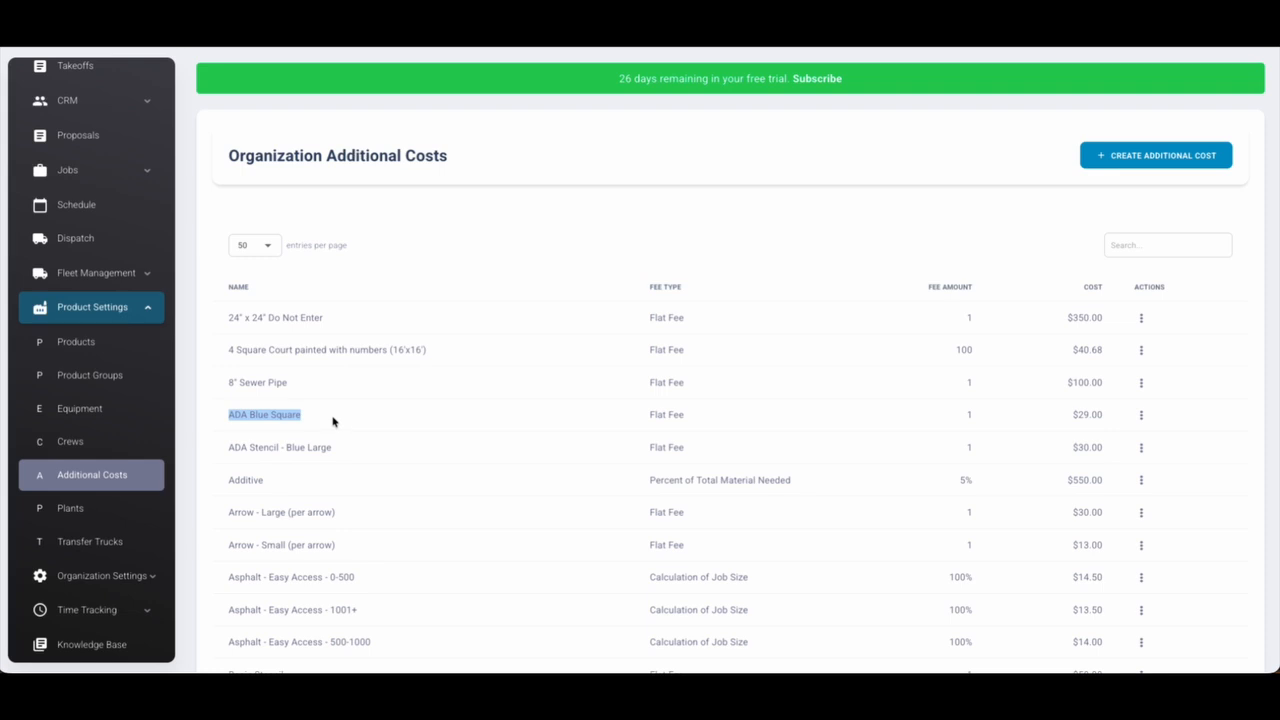
scroll(303, 420, "down", 3)
scroll(250, 417, "down", 6)
left_click_drag(226, 339, 316, 340)
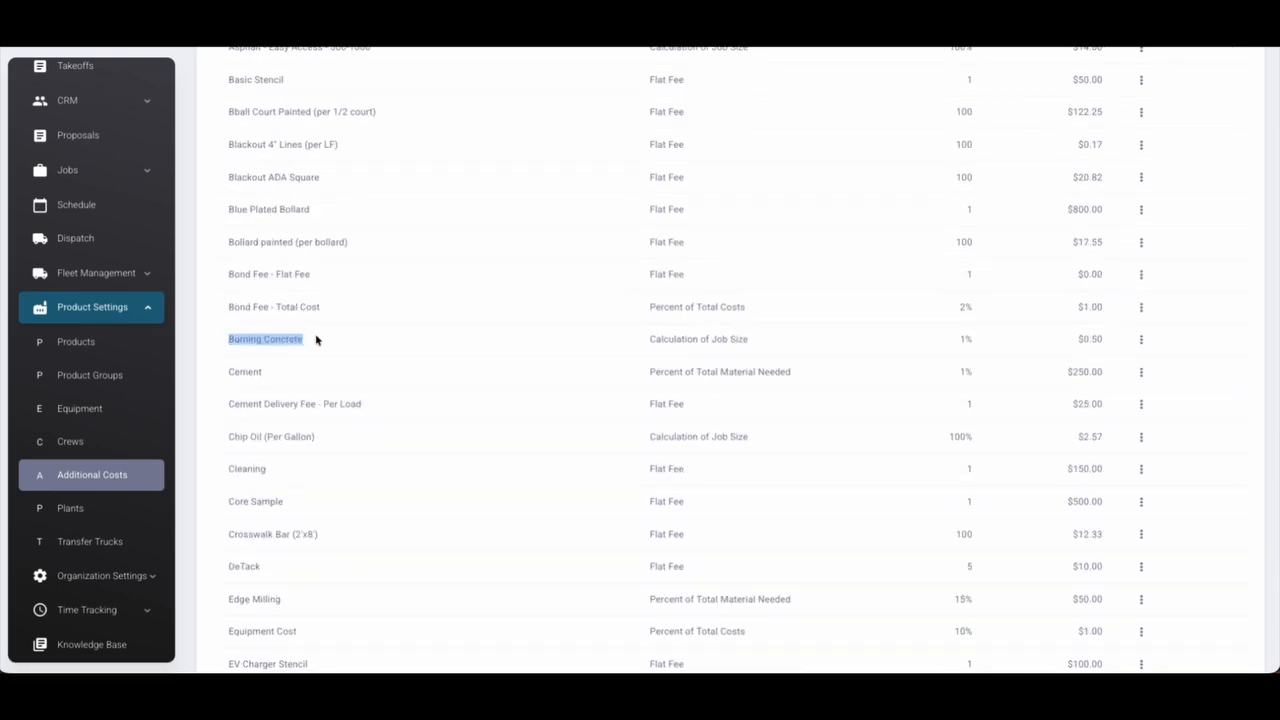
left_click(194, 411)
left_click(650, 309)
left_click_drag(650, 309, 757, 309)
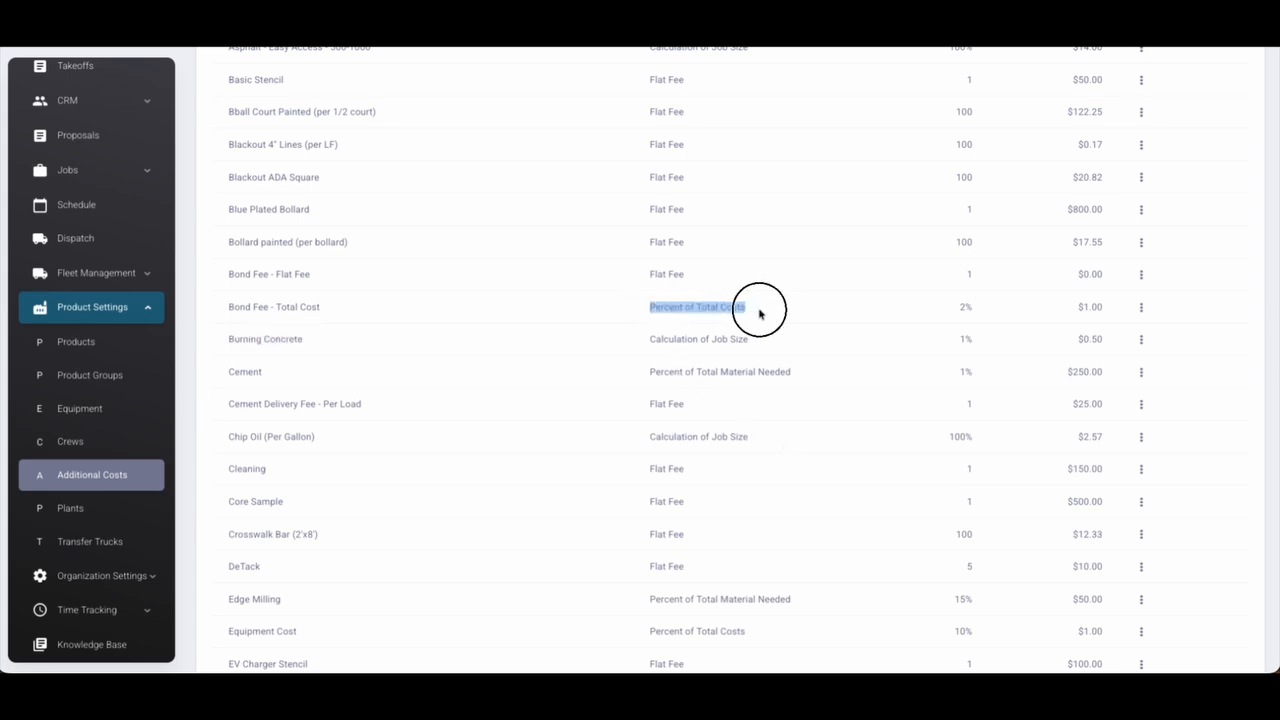
left_click_drag(650, 341, 757, 343)
left_click_drag(648, 375, 814, 371)
left_click(846, 380)
Step: Start a new additional cost named Traffic Control with the Flat Fee type and a cost of $500
scroll(846, 380, "up", 6)
left_click(1155, 157)
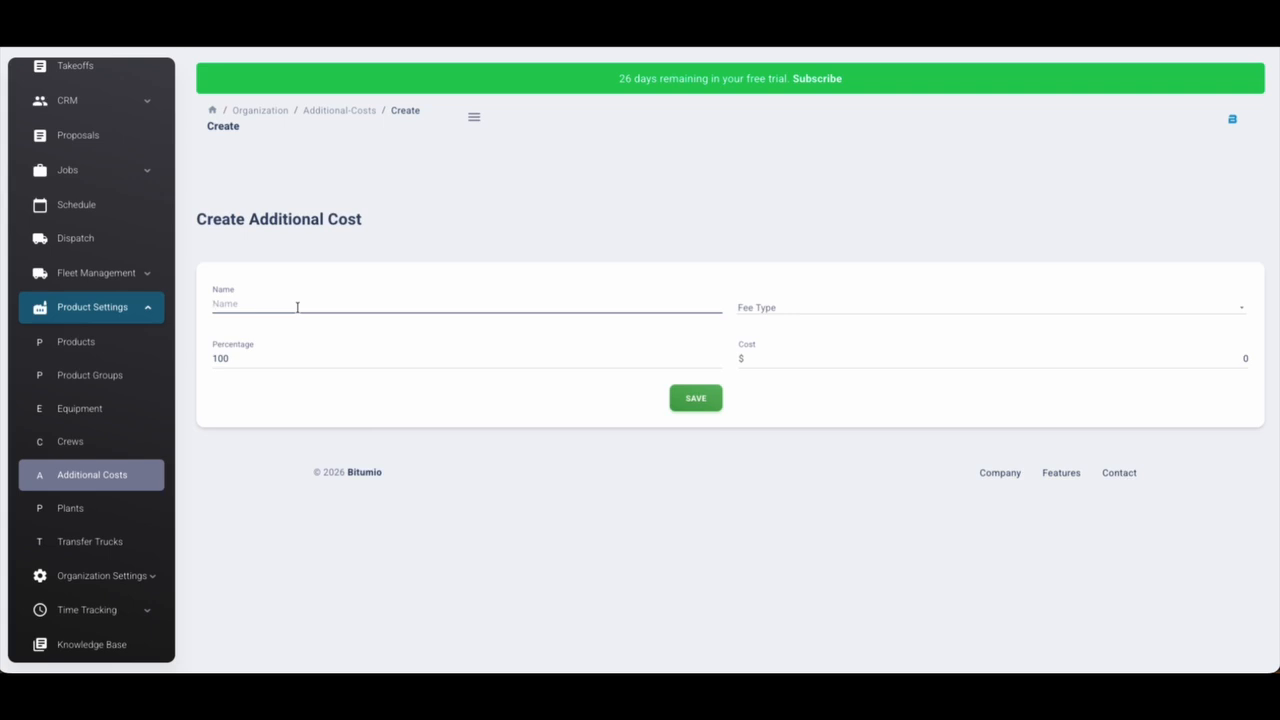
type("Traffic Control")
key("Tab")
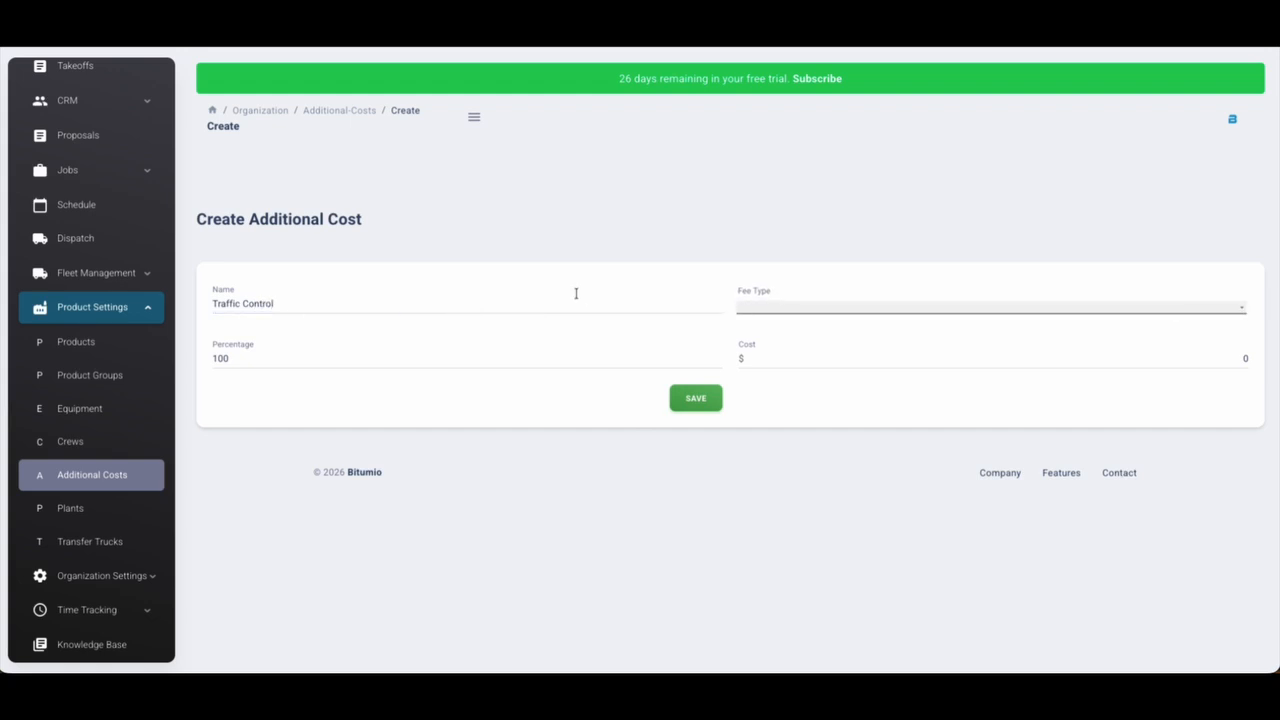
left_click(784, 305)
left_click(780, 338)
left_click(829, 363)
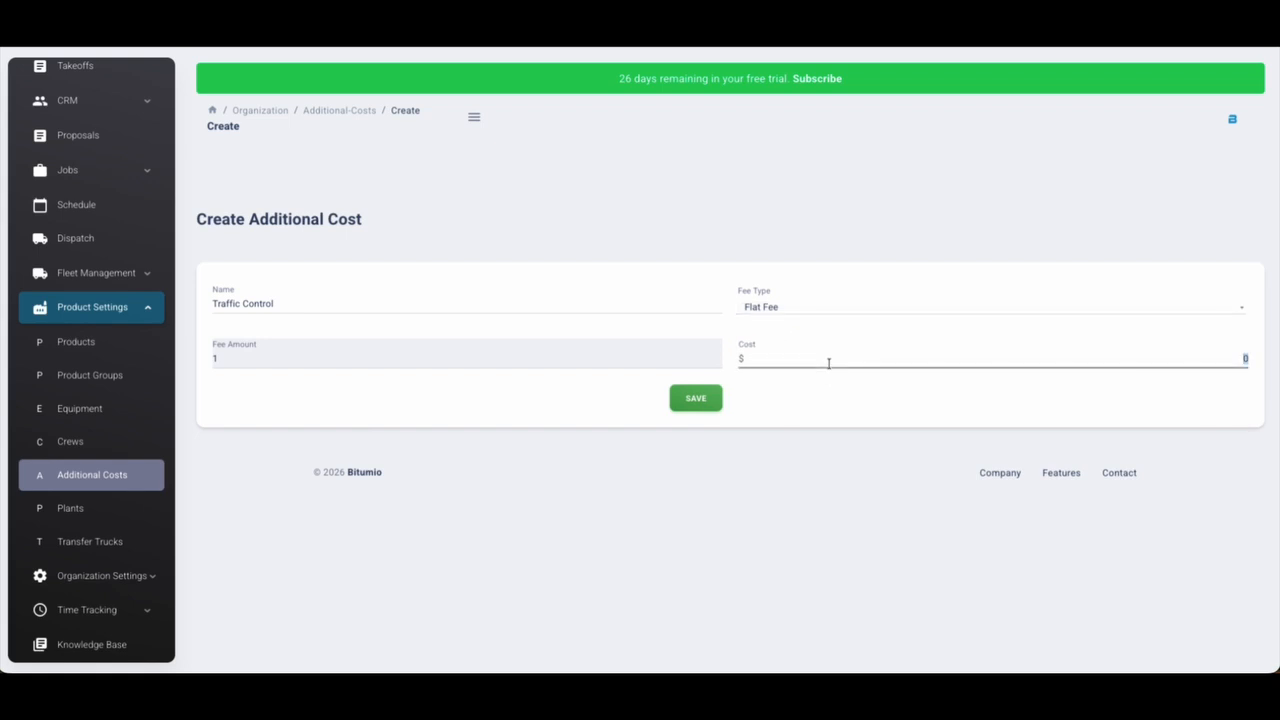
type("500")
left_click(762, 468)
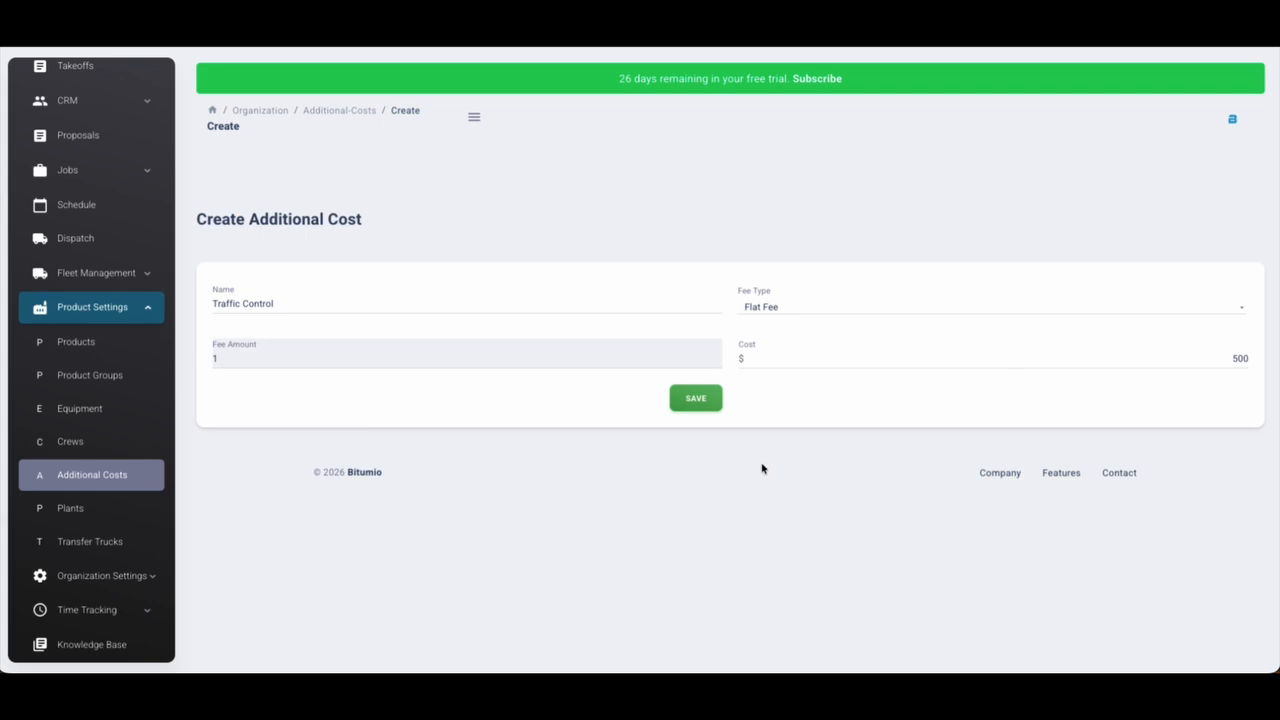
left_click(1241, 359)
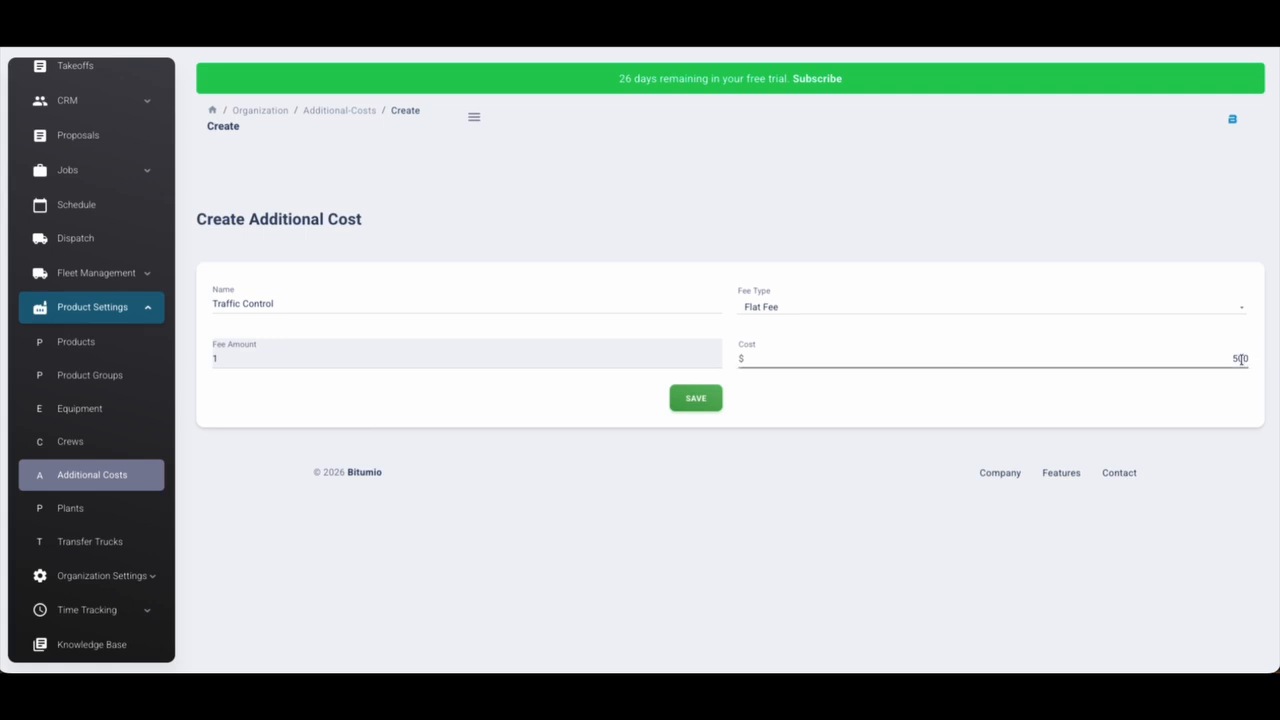
Step: Change the new cost's fee type to Calculation of Job Size and rename it Tack
left_click(963, 308)
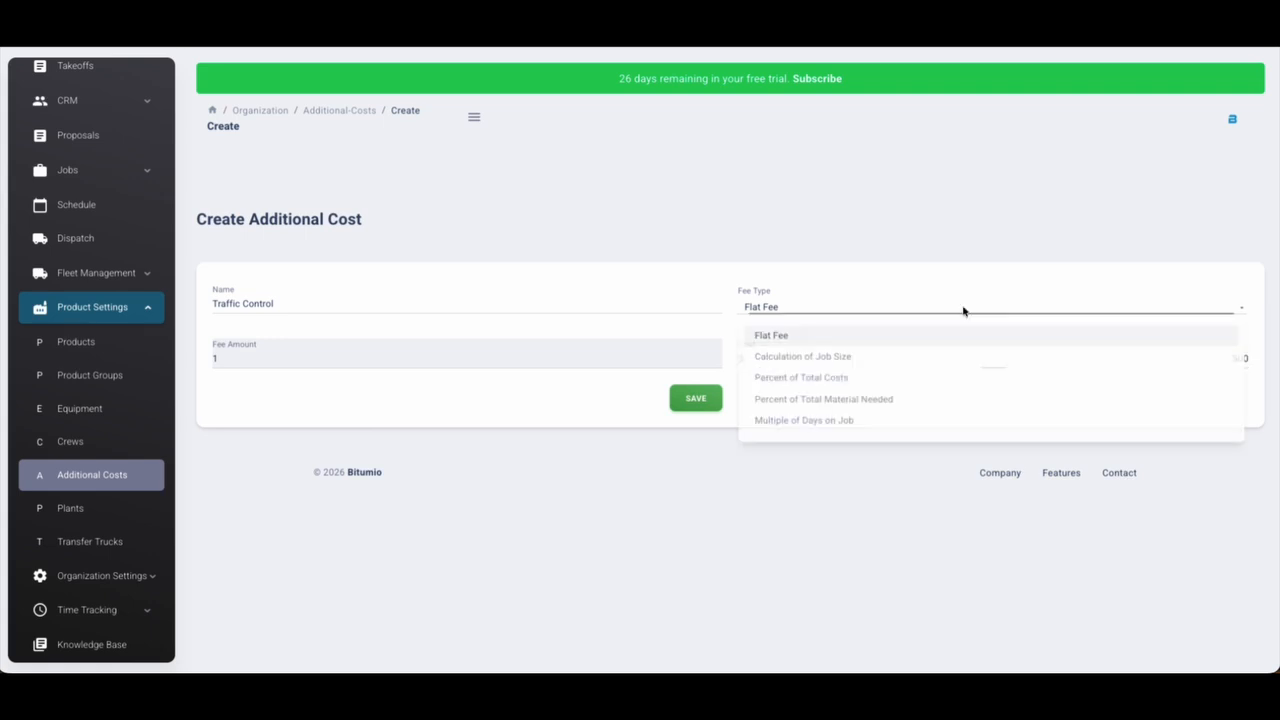
left_click(853, 363)
left_click(586, 306)
key("ctrl+a")
type("Tack")
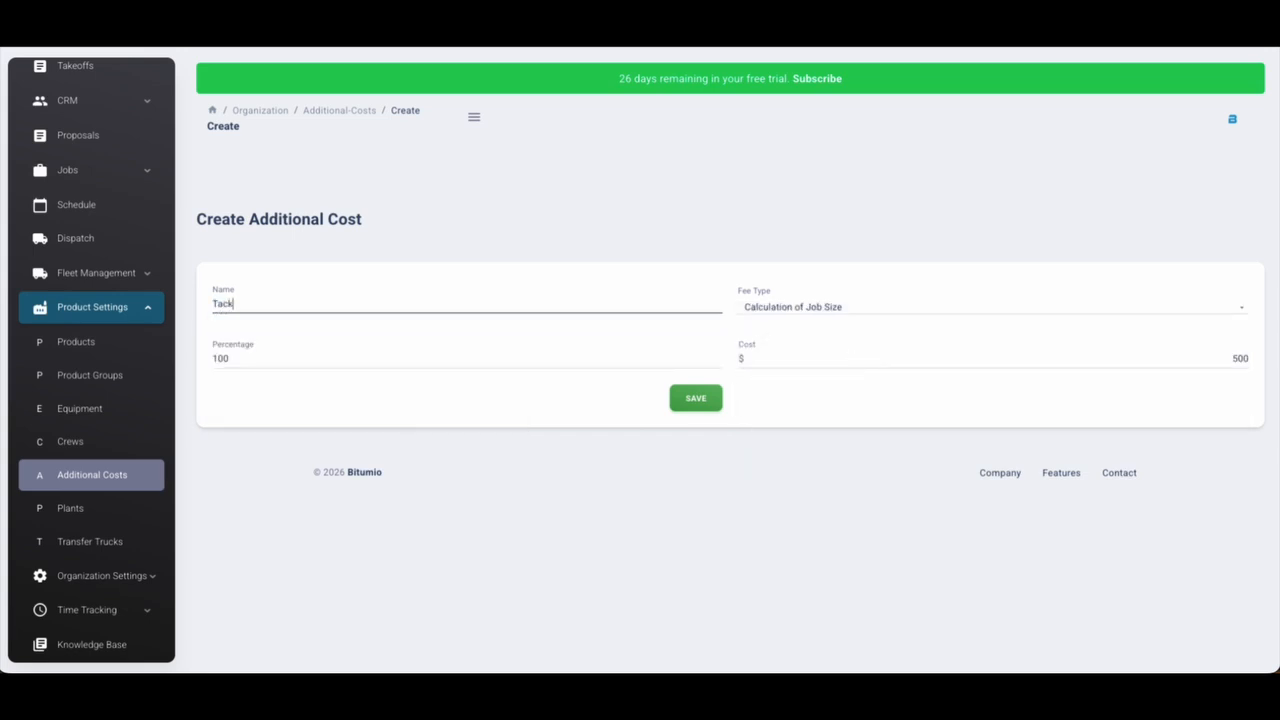
left_click(681, 458)
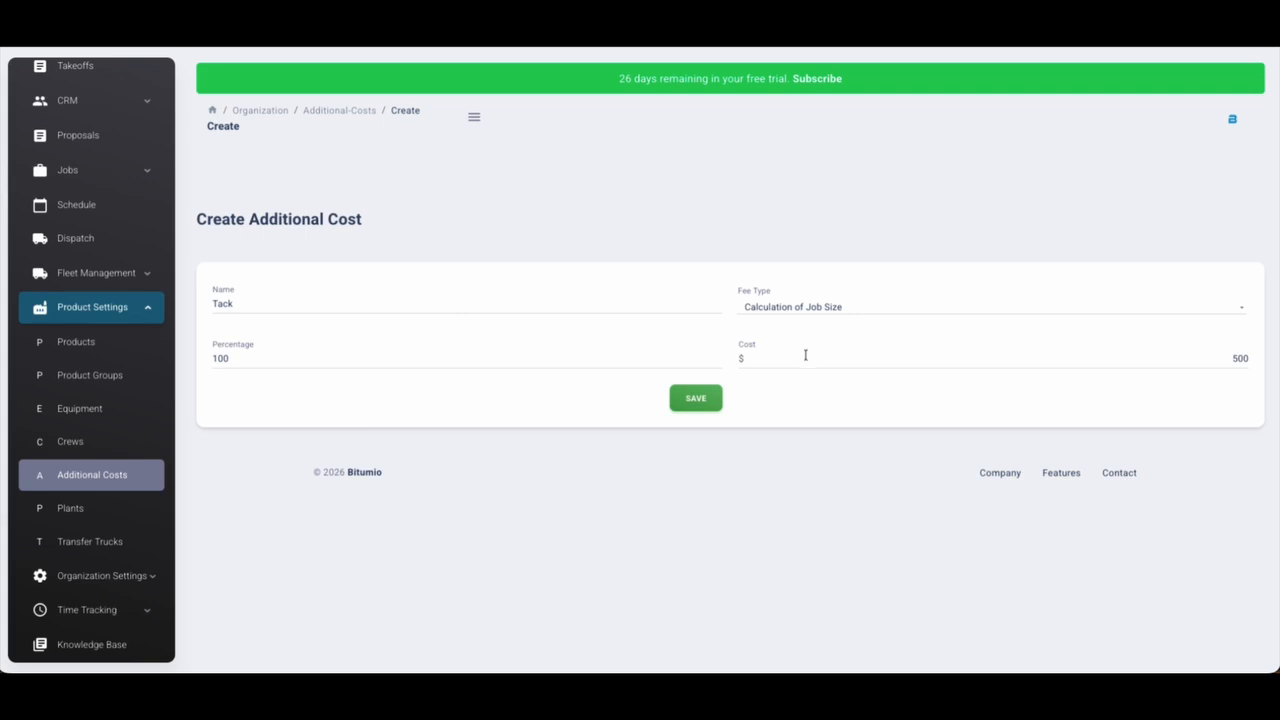
Step: Set the Tack cost's percentage to .05 and its cost to $5
left_click_drag(238, 357, 177, 367)
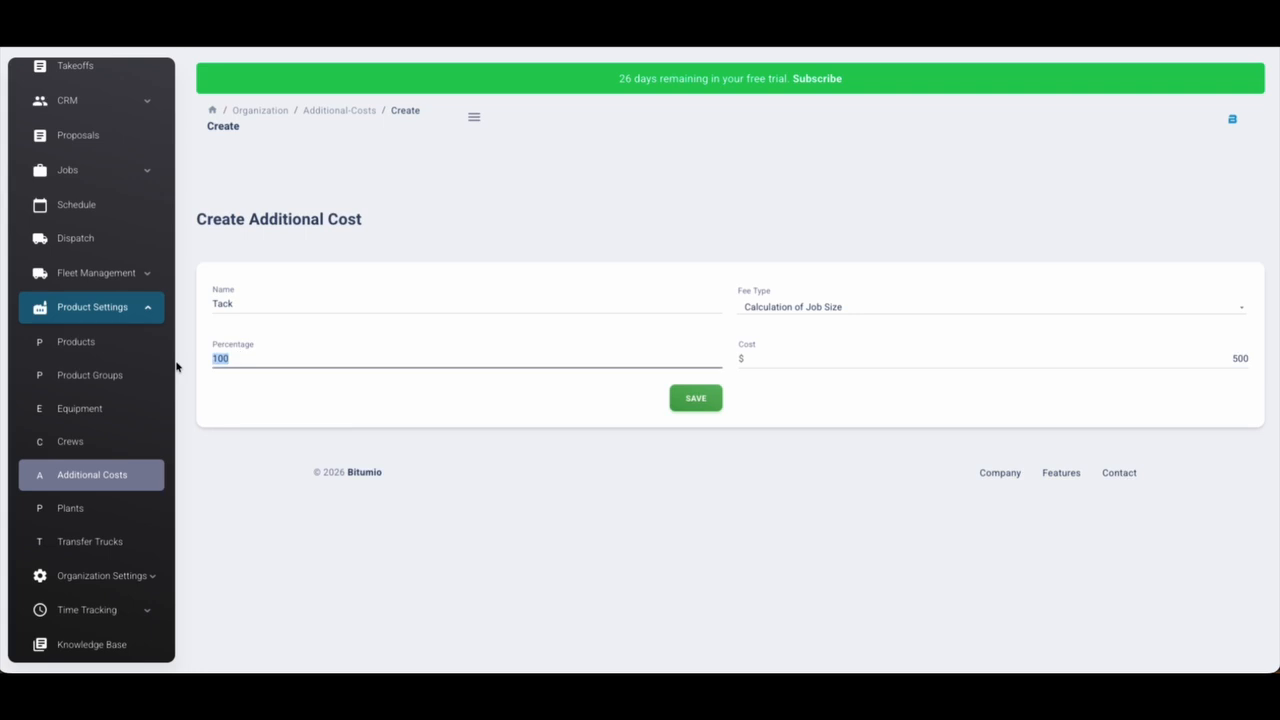
key("BackSpace")
type(".05")
left_click(965, 360)
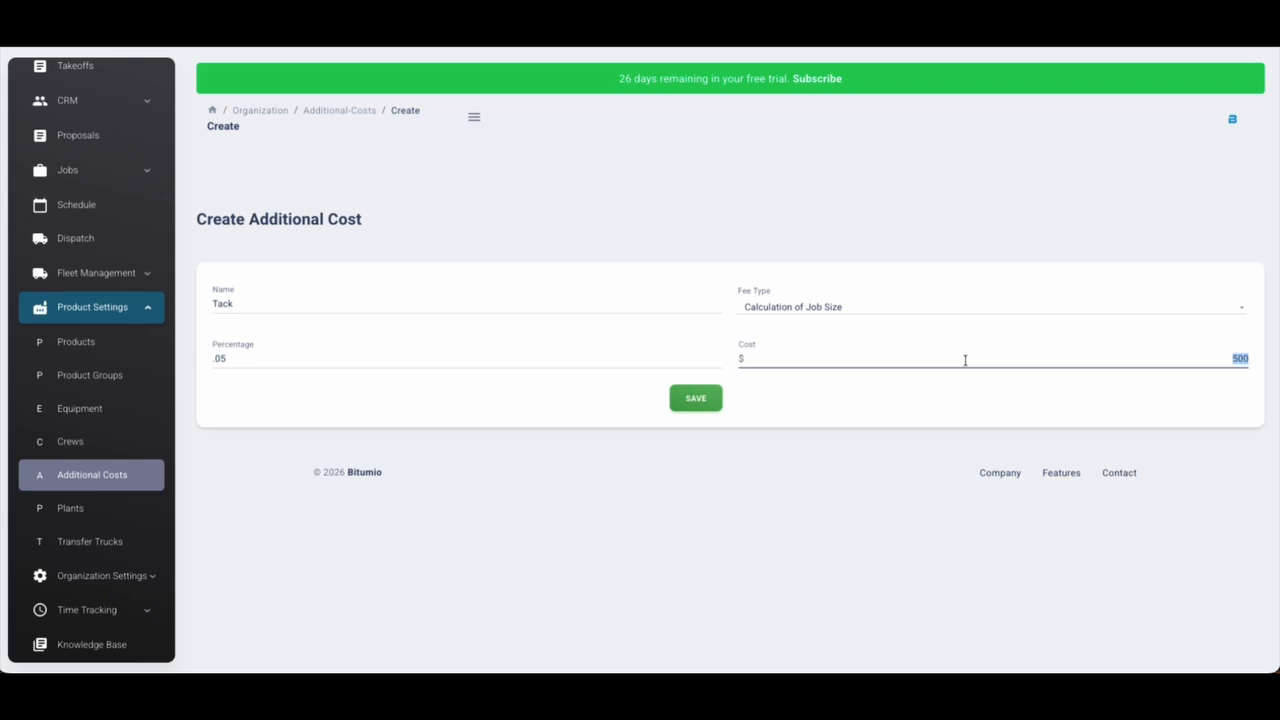
type("5")
left_click(873, 448)
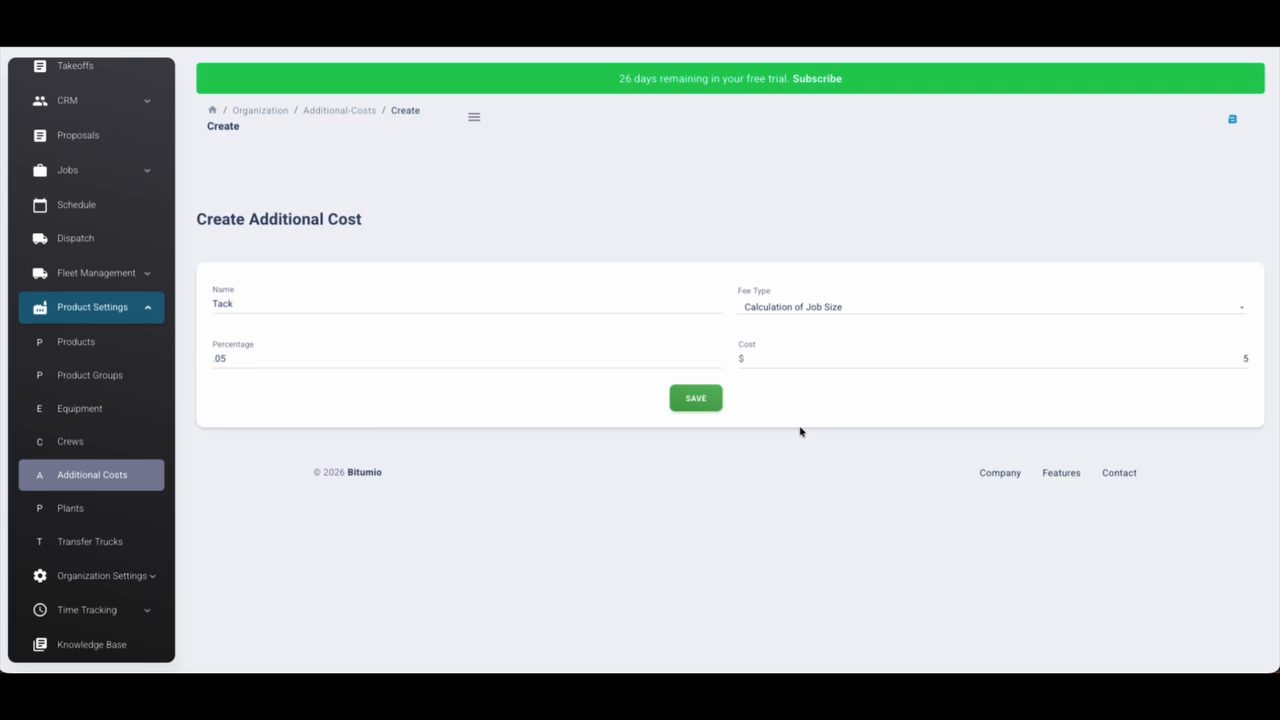
Step: Review the Tack entry's percentage and cost, and view the available fee types without changing the selection
double_click(210, 357)
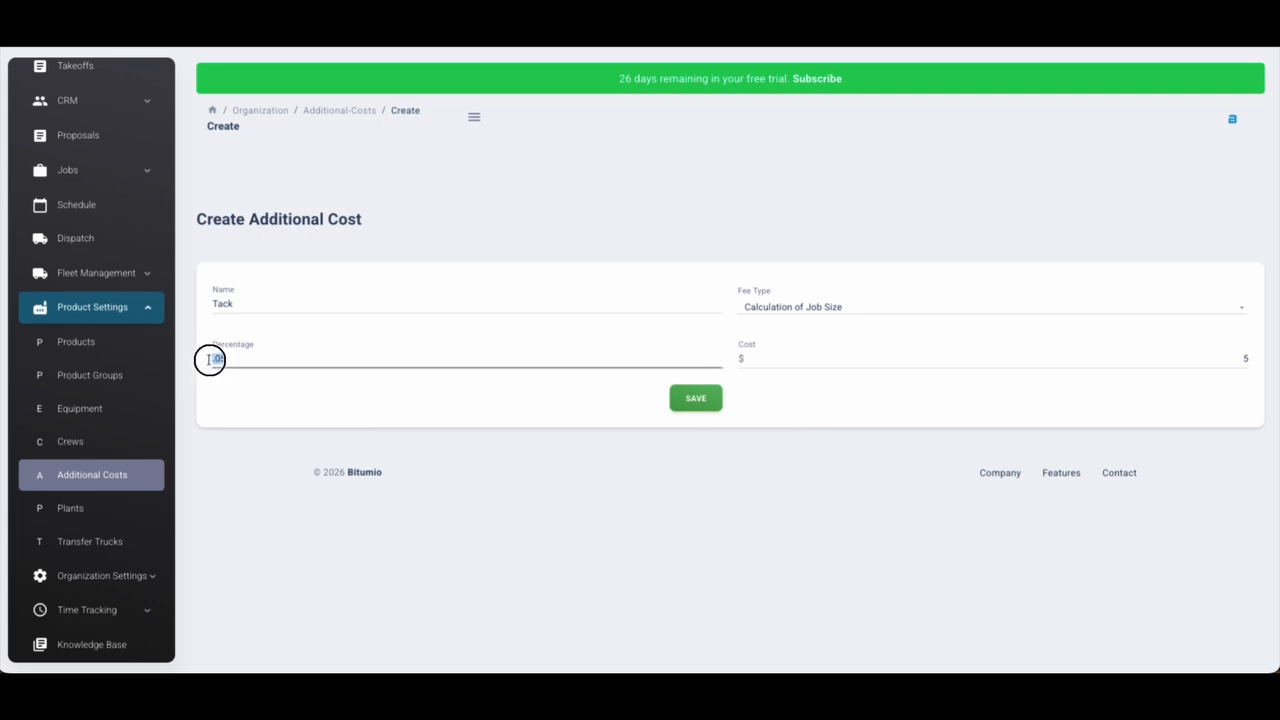
left_click(316, 426)
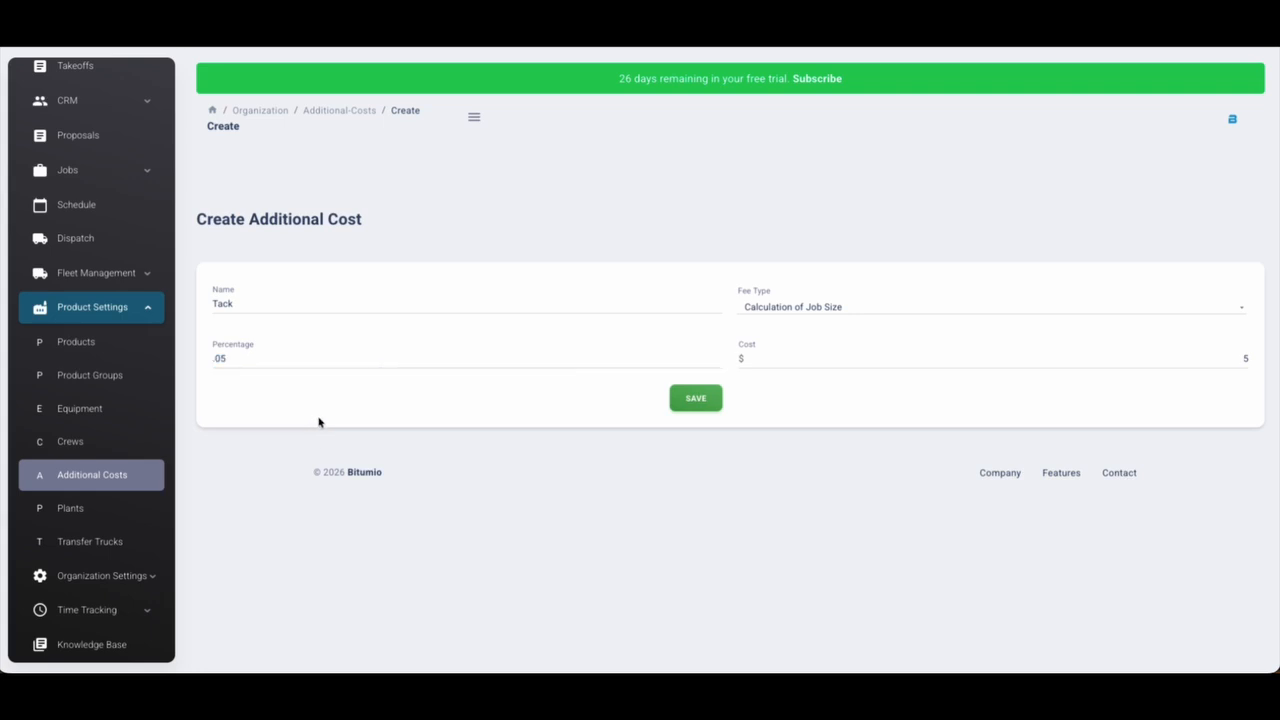
left_click(1241, 359)
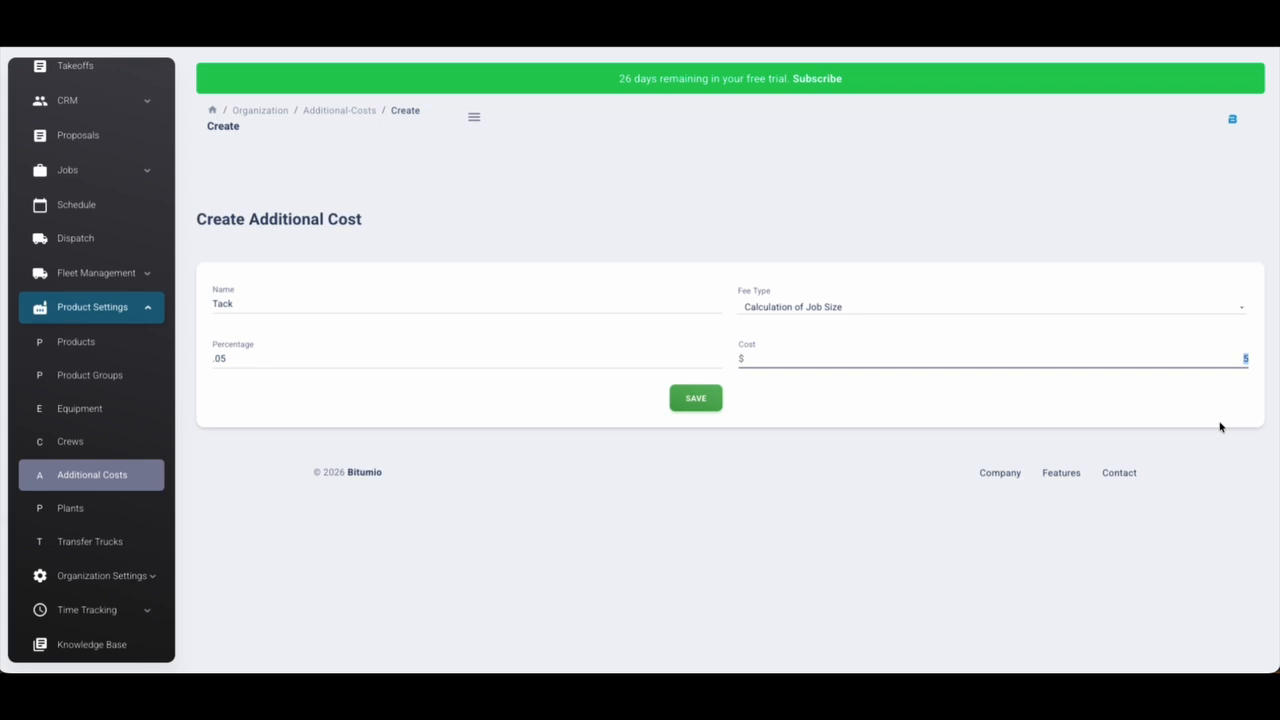
left_click(1174, 420)
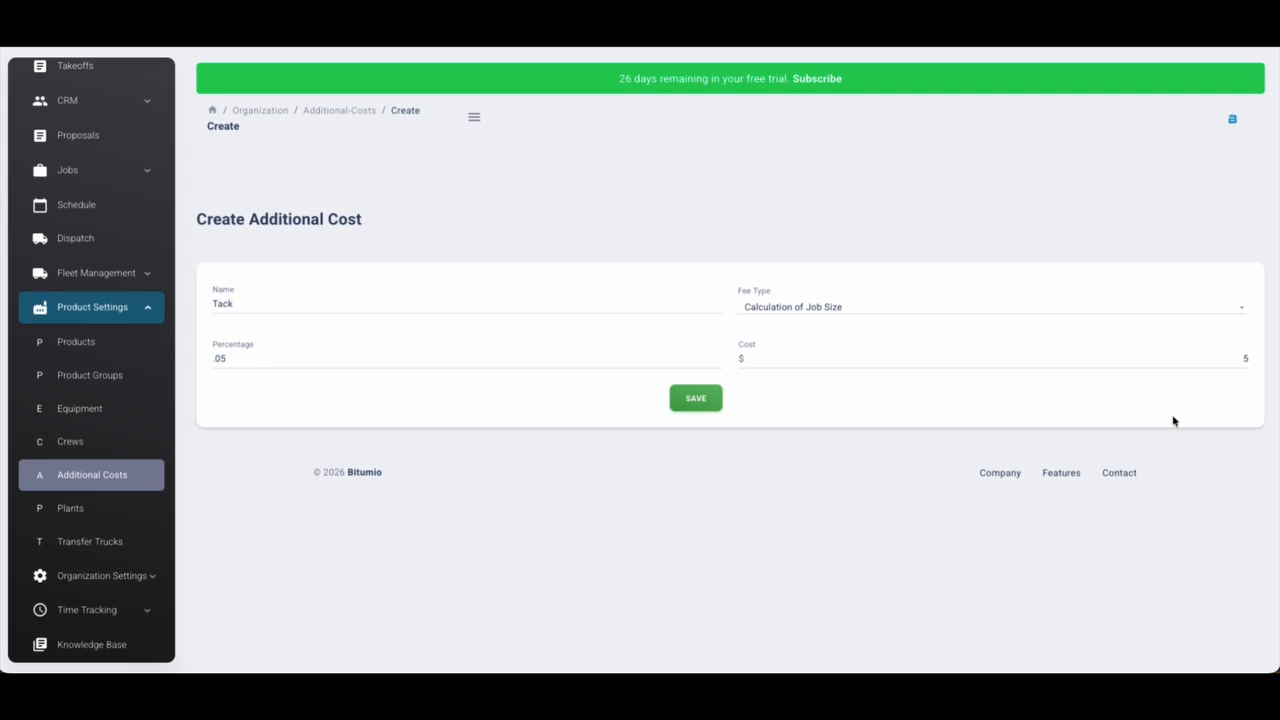
left_click(828, 309)
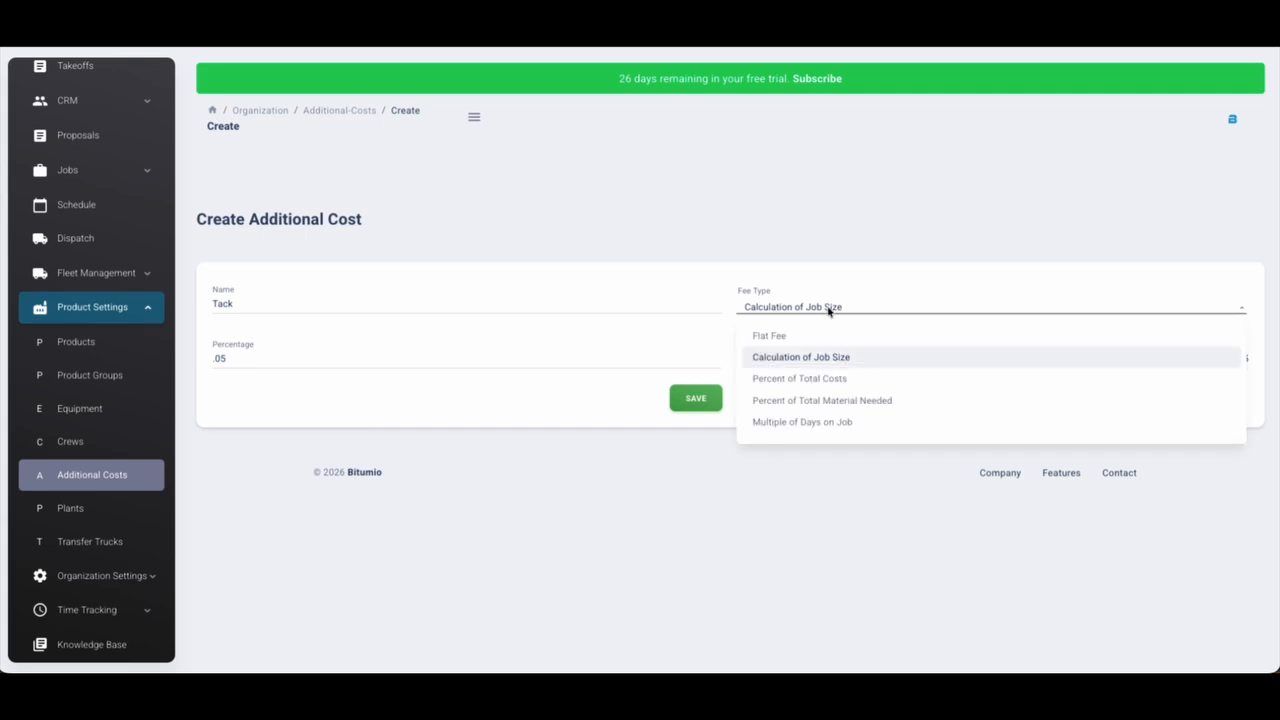
left_click(709, 574)
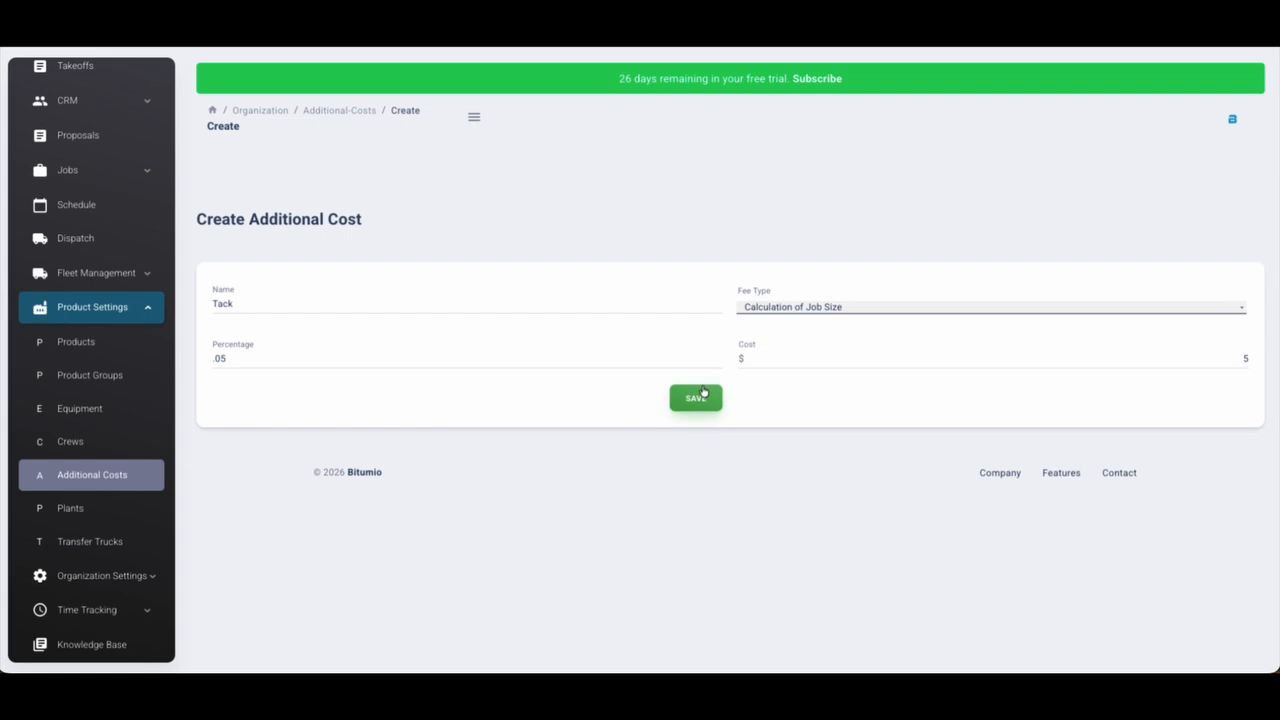
Step: Try Percent of Total Material Needed as the fee type, and switch it to Multiple of Days on Job
left_click(820, 309)
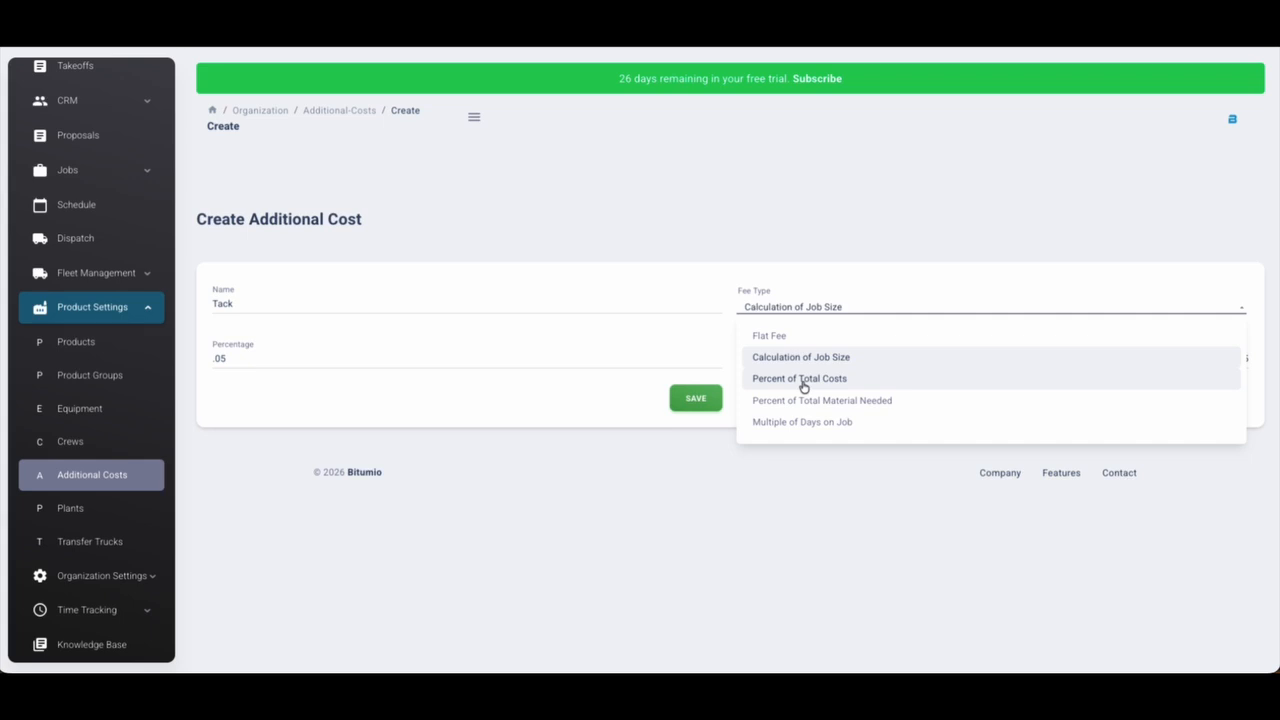
left_click(805, 402)
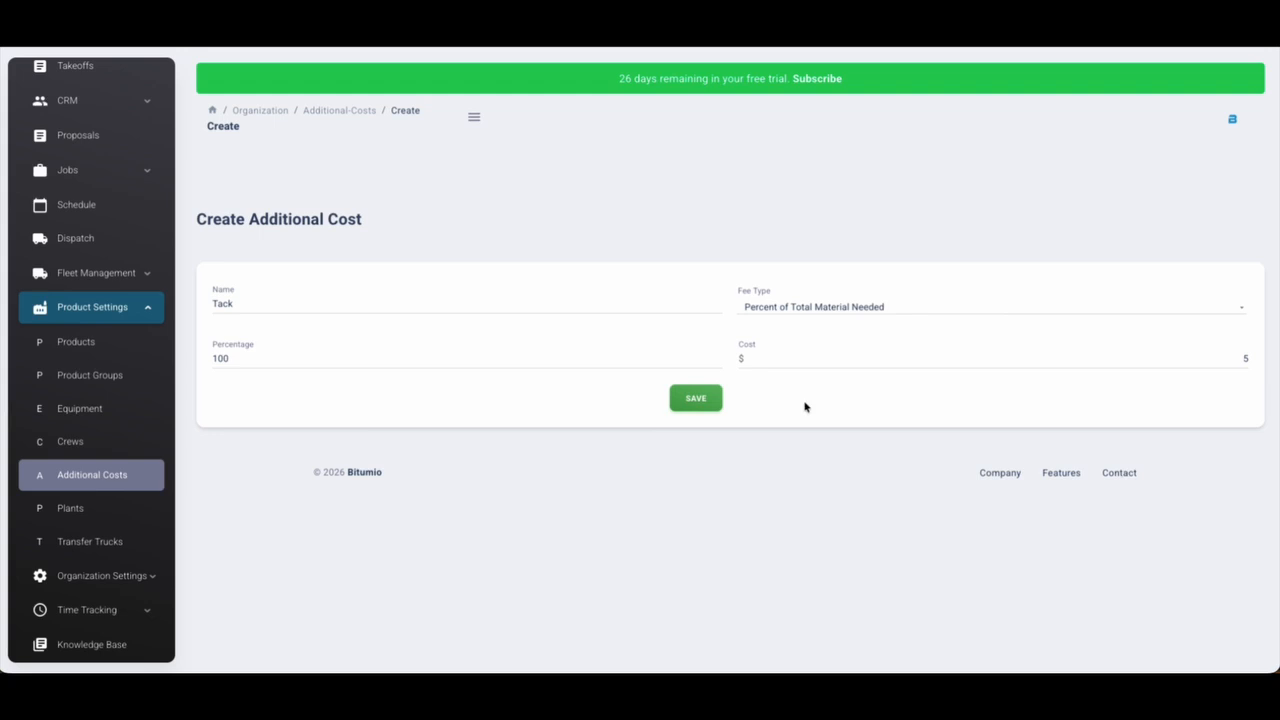
left_click(806, 312)
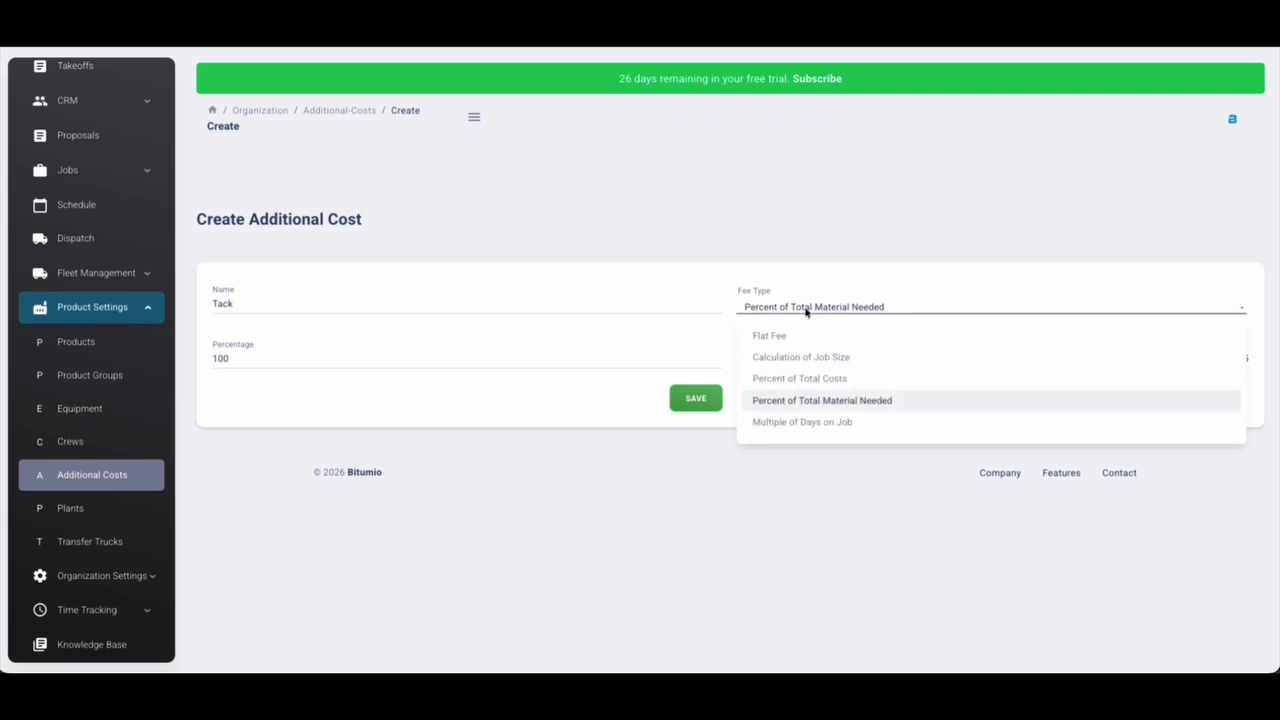
left_click(809, 428)
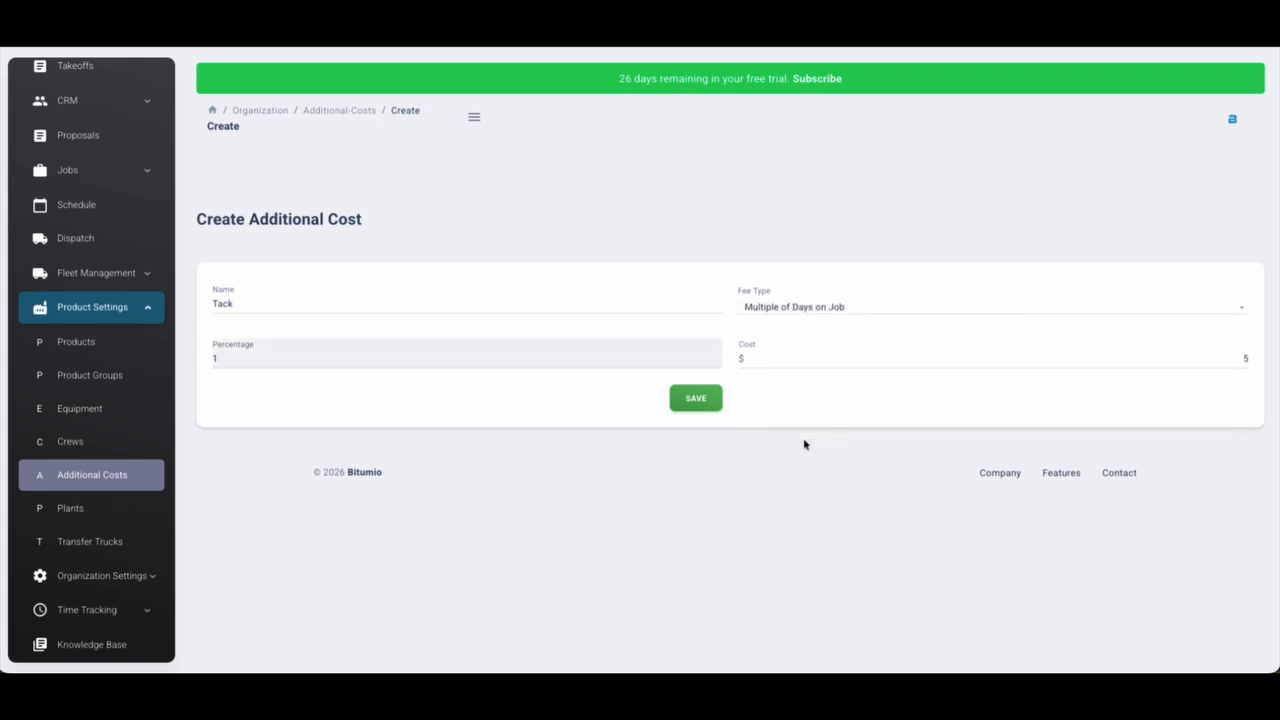
Step: Rename the additional cost Per Diem and set its cost to $250
left_click(951, 357)
left_click(653, 313)
key("ctrl+a")
type("Per Diem")
key("Tab")
key("Tab")
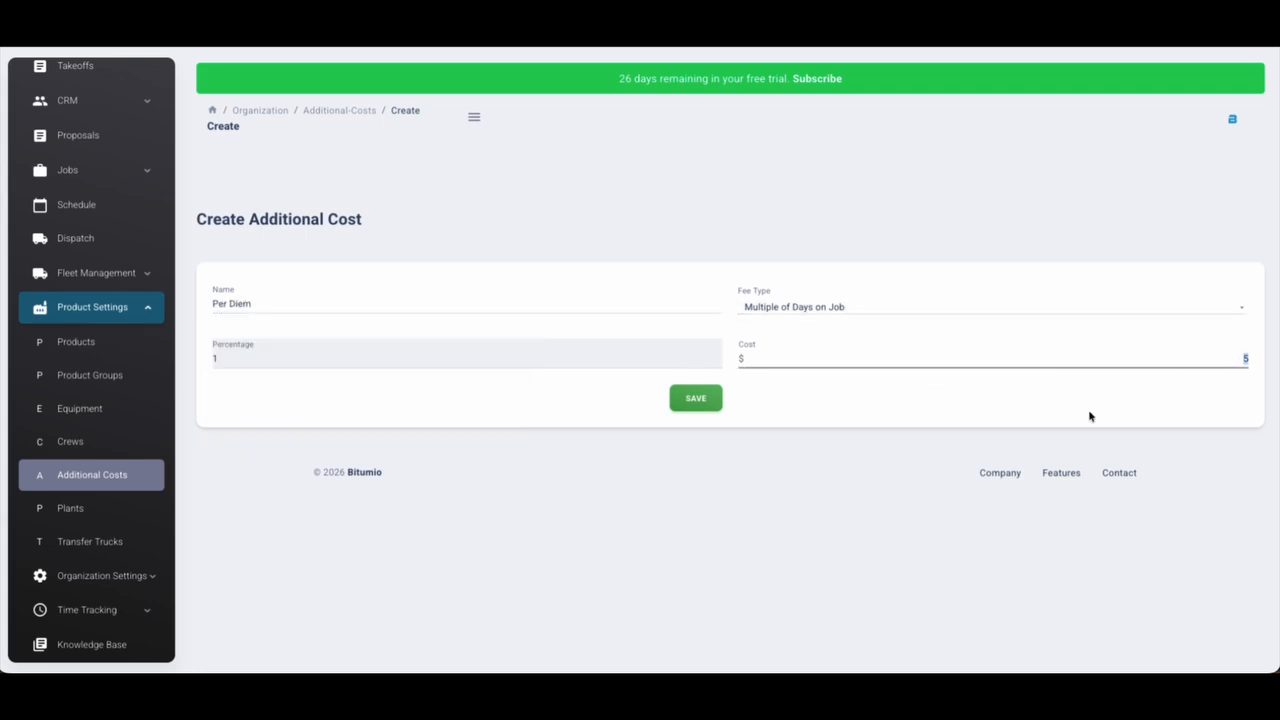
type("250")
left_click(895, 450)
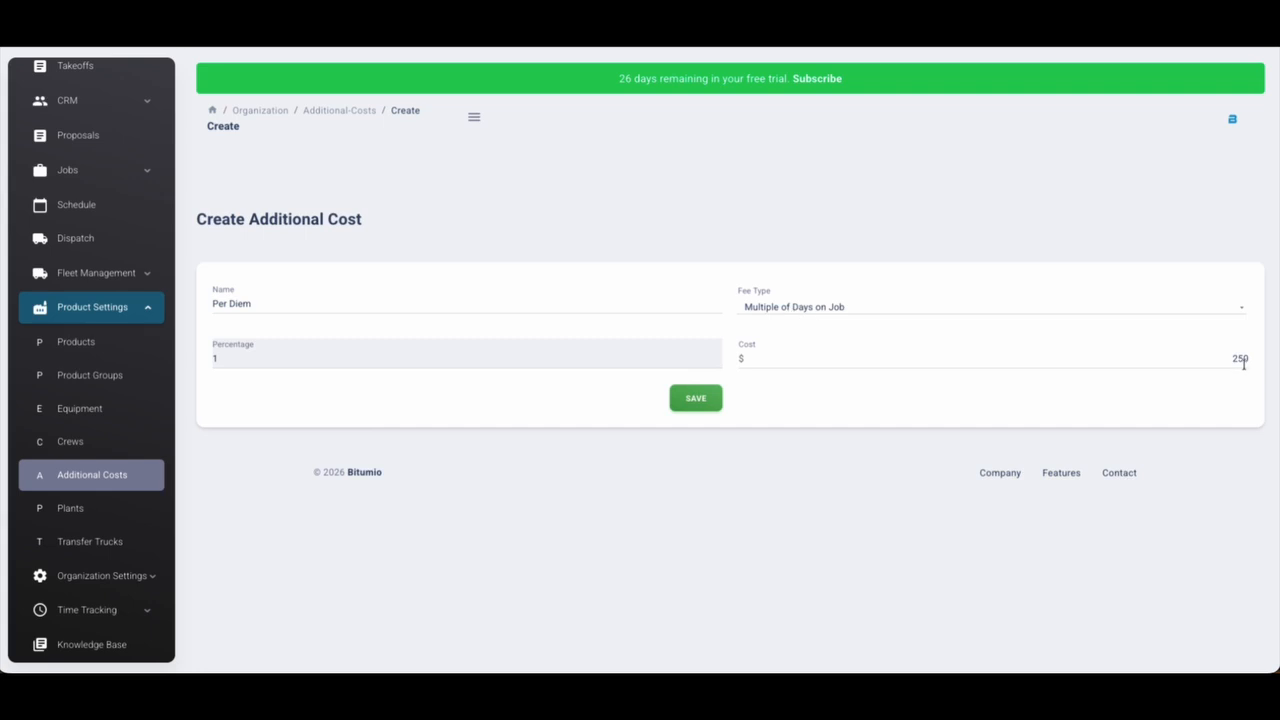
left_click(1050, 430)
double_click(1234, 361)
left_click(1179, 412)
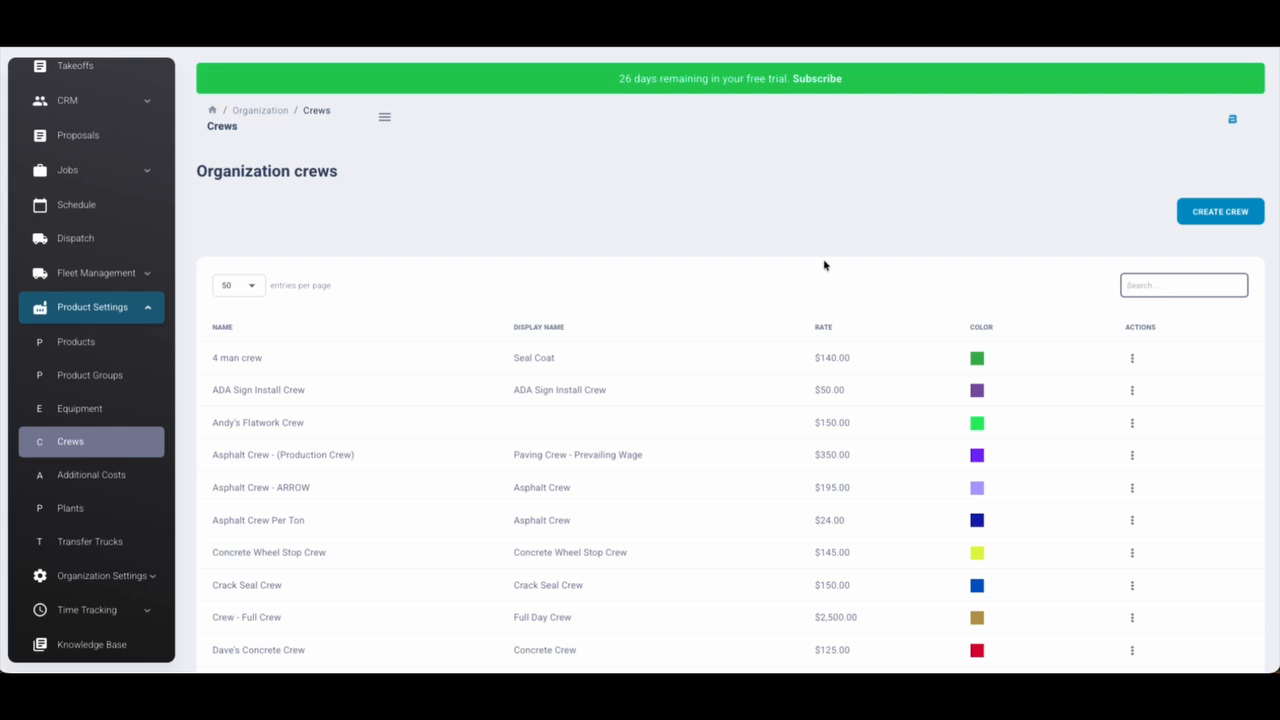
Step: Examine the organization's crew list, including single-worker entries such as Lute Man and Roller Man and the Asphalt Crew - (Production Crew)
scroll(580, 347, "down", 4)
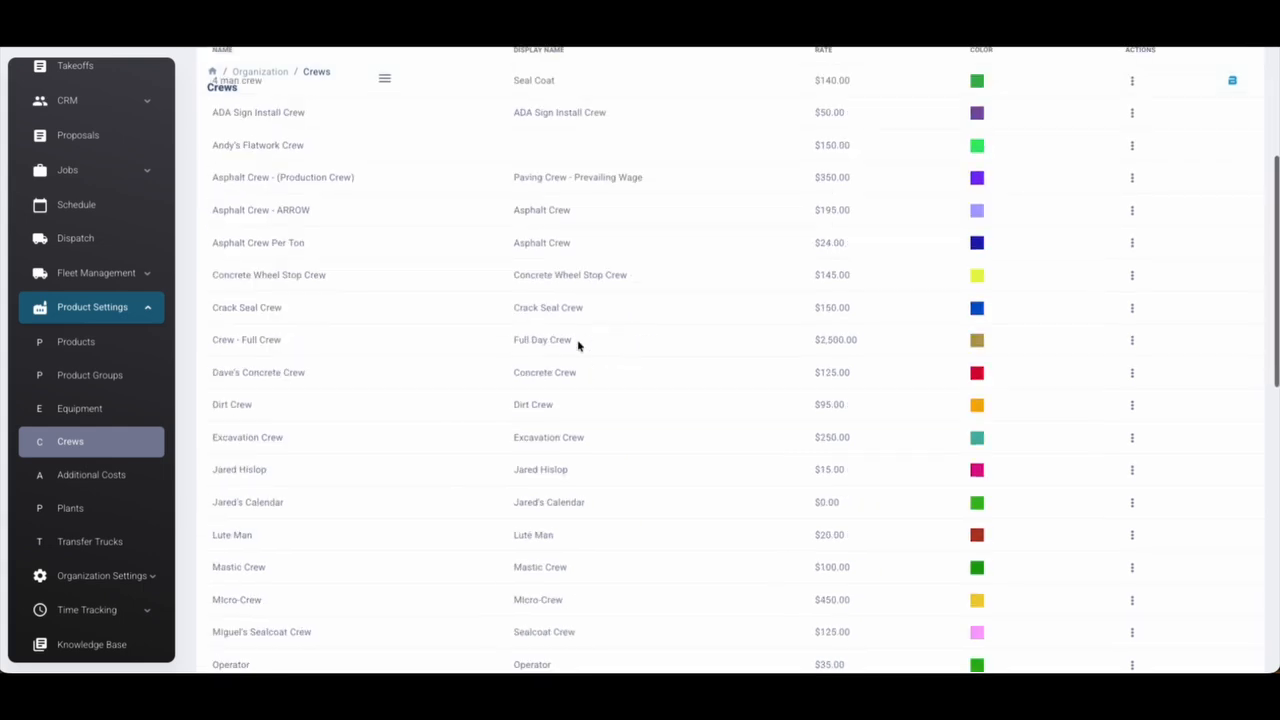
left_click_drag(206, 429, 277, 429)
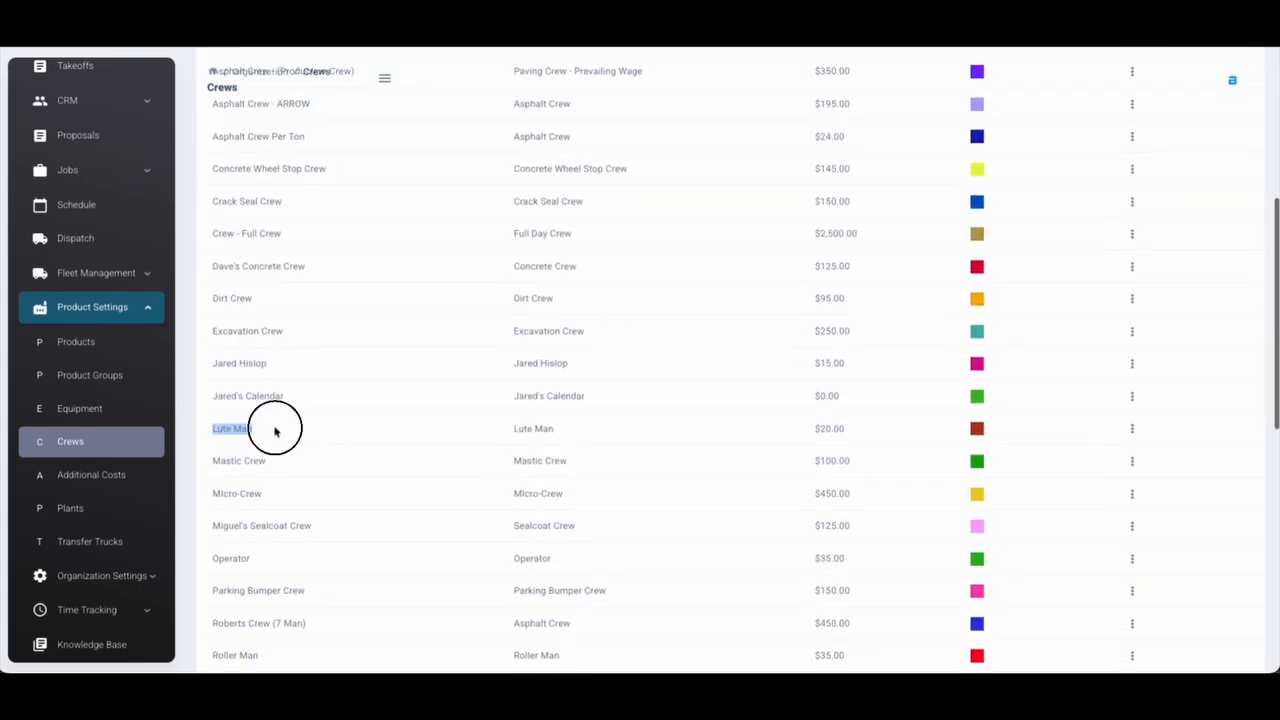
scroll(237, 449, "down", 1)
left_click_drag(209, 457, 257, 463)
scroll(258, 464, "down", 1)
left_click_drag(206, 429, 311, 440)
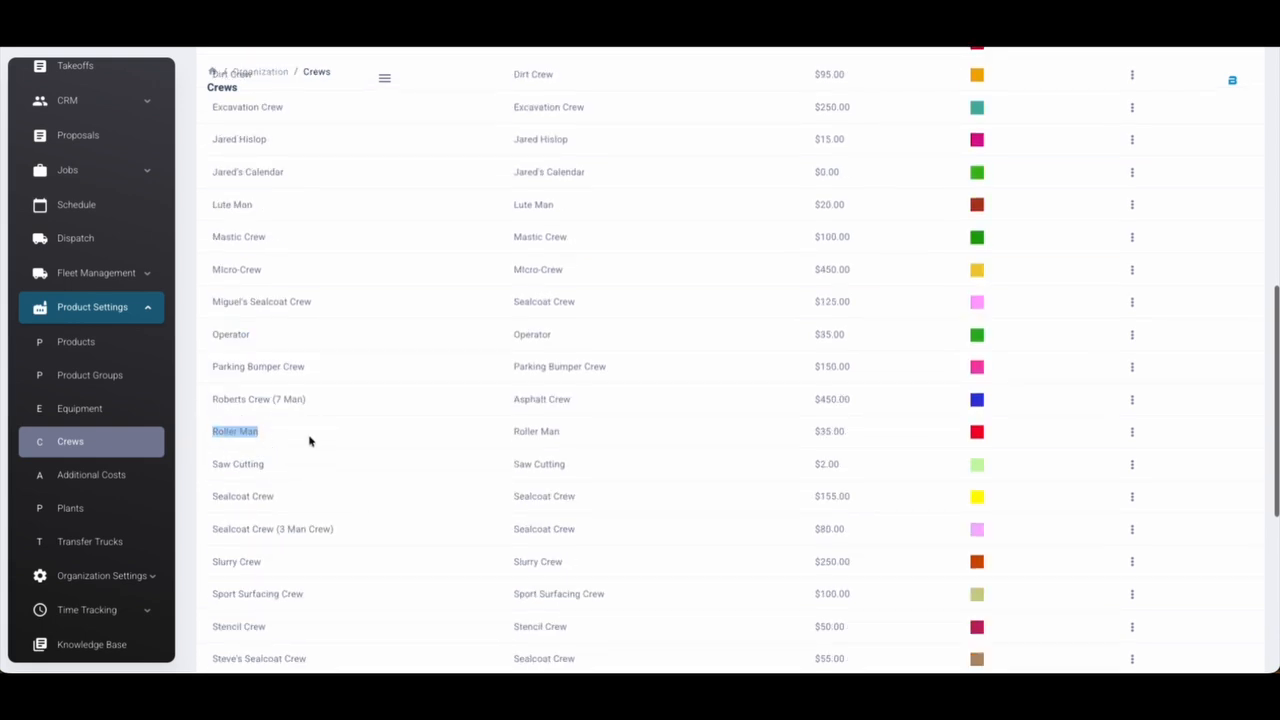
left_click(193, 447)
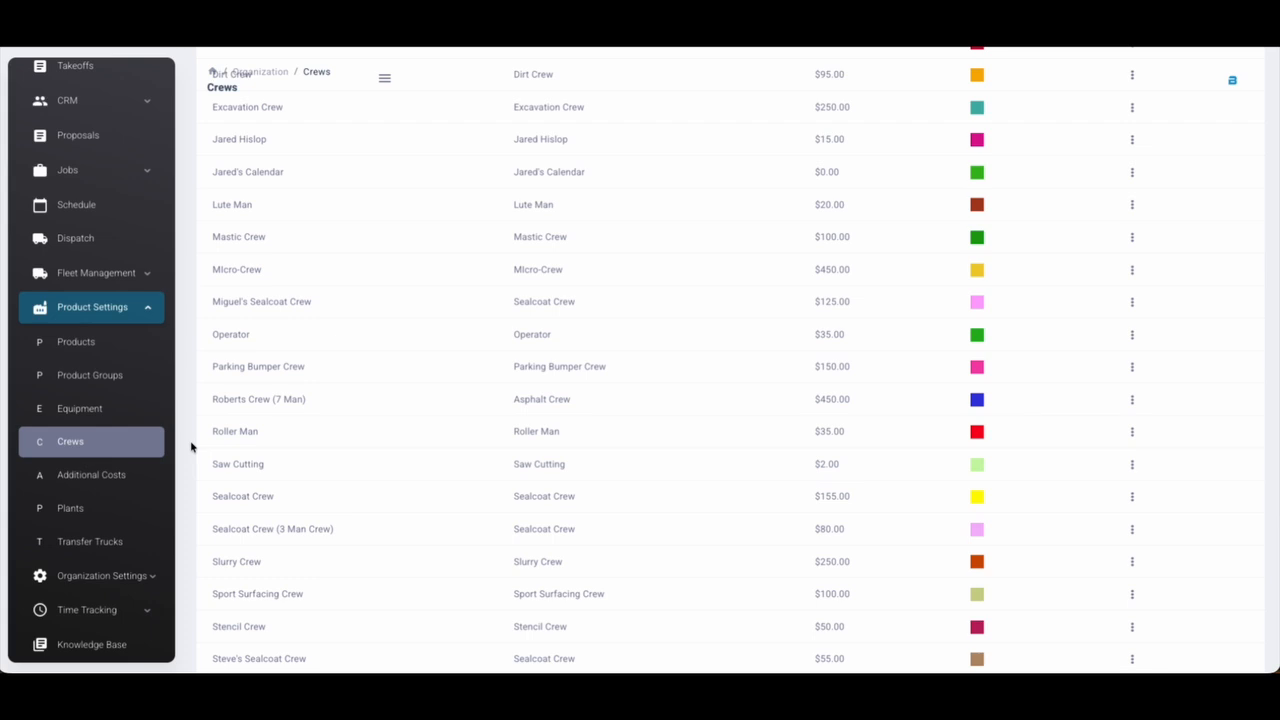
scroll(318, 430, "up", 10)
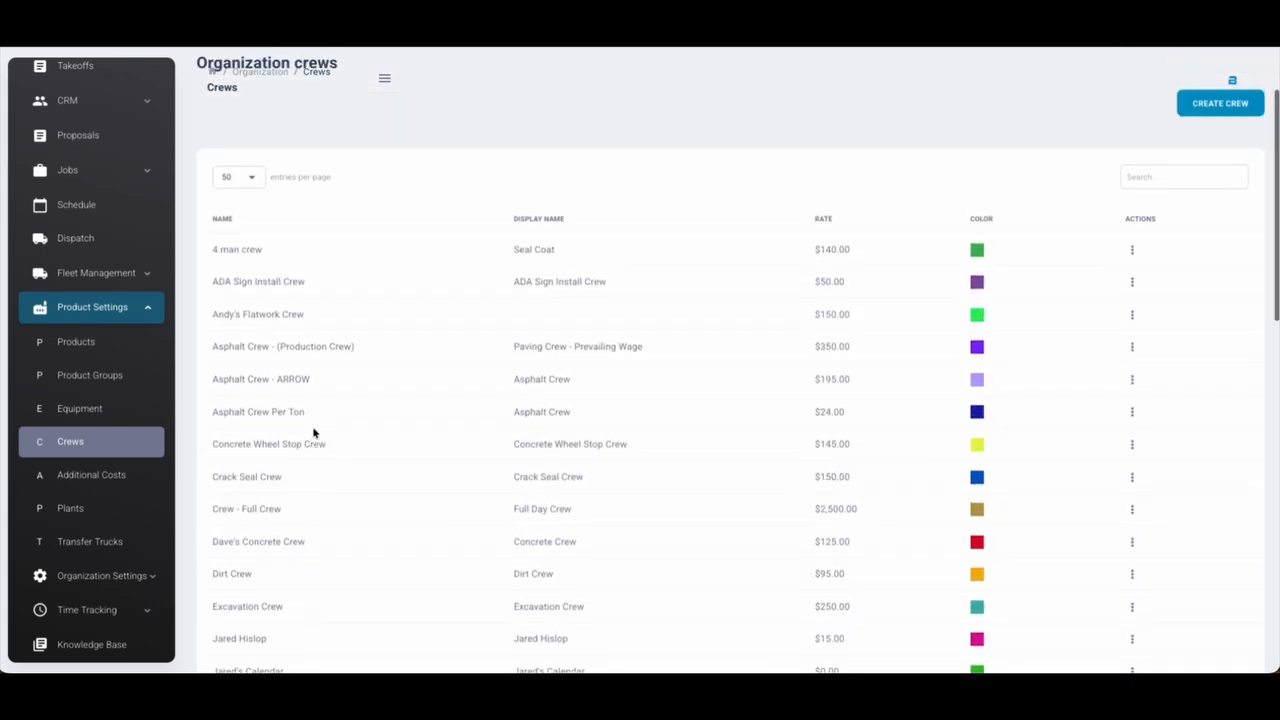
left_click_drag(206, 370, 437, 361)
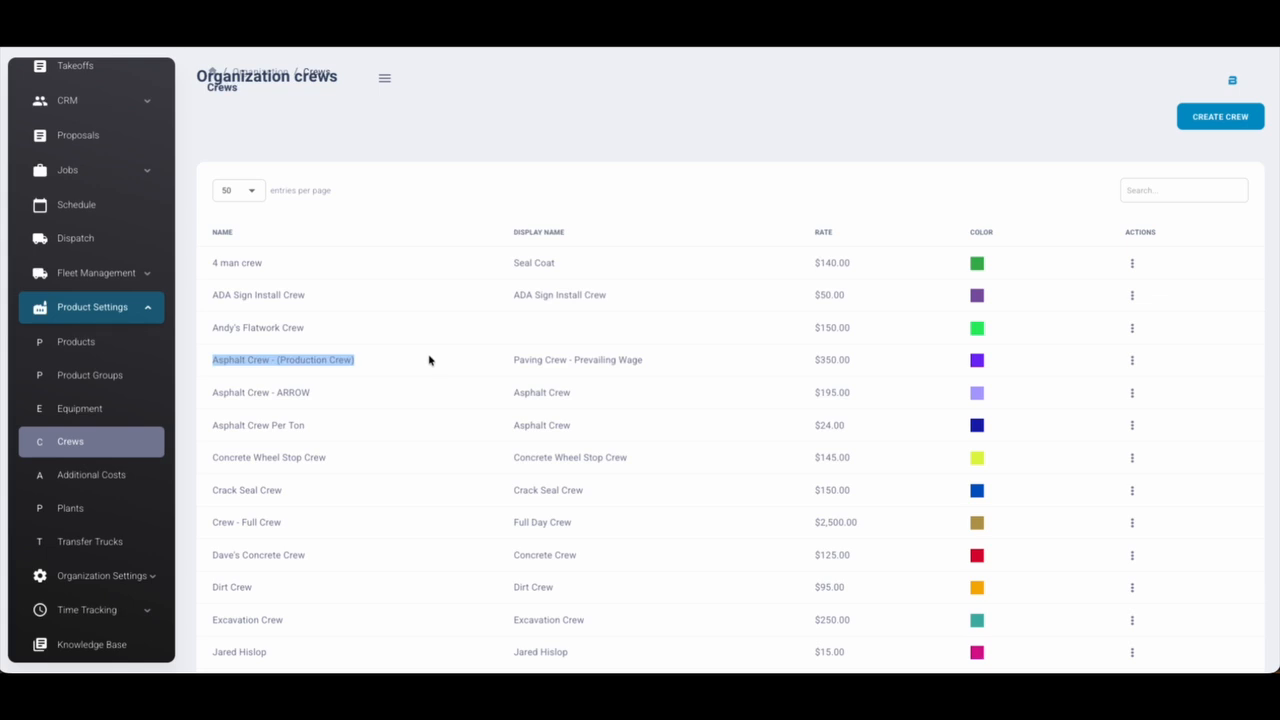
Step: Start a new crew with internal name Sealcoat (4 man crew), client facing name Sealcoat Crew and Foreman User as default foreman
left_click(1222, 117)
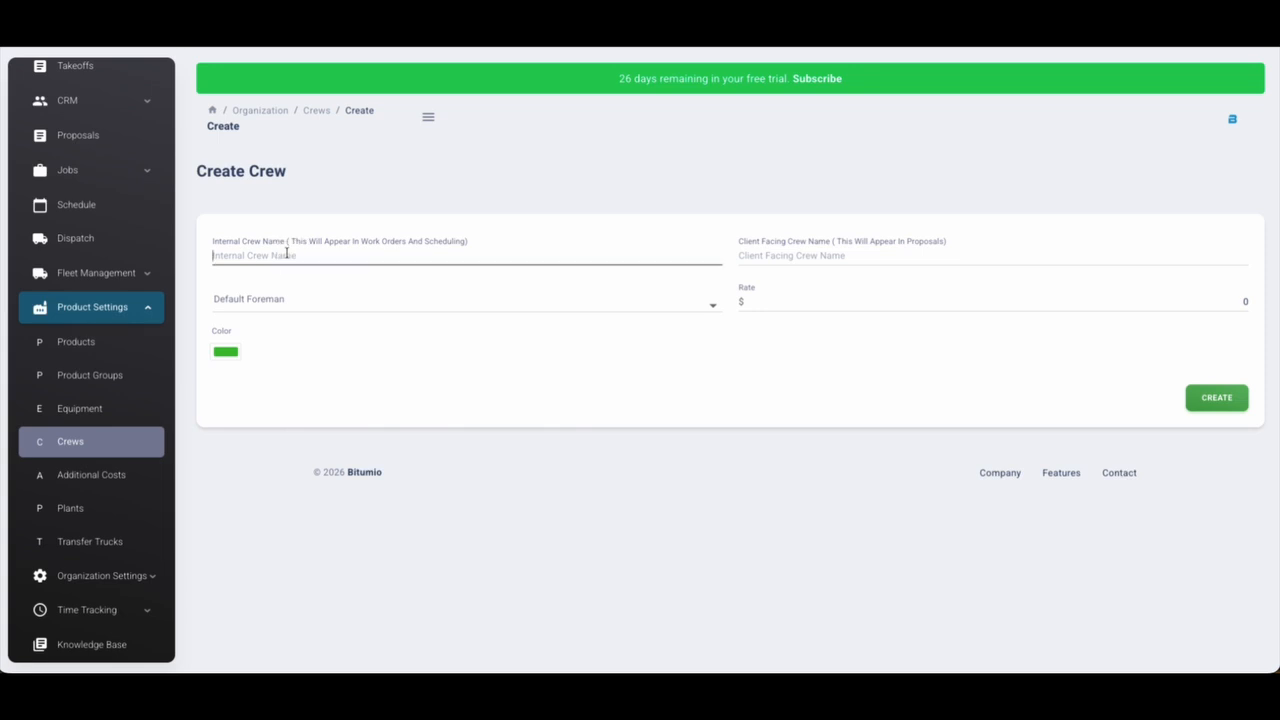
type("Sealcoat (4 man crew)")
left_click(798, 252)
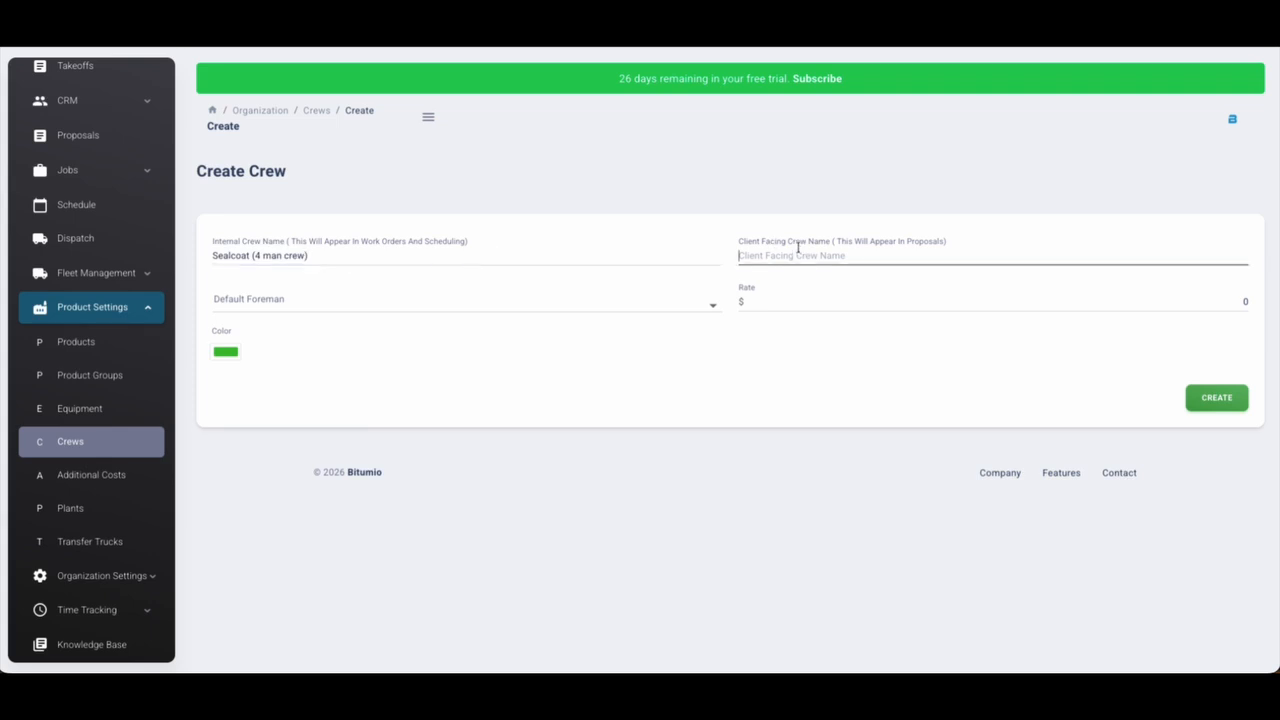
type("Sealcoat Crew")
left_click(340, 301)
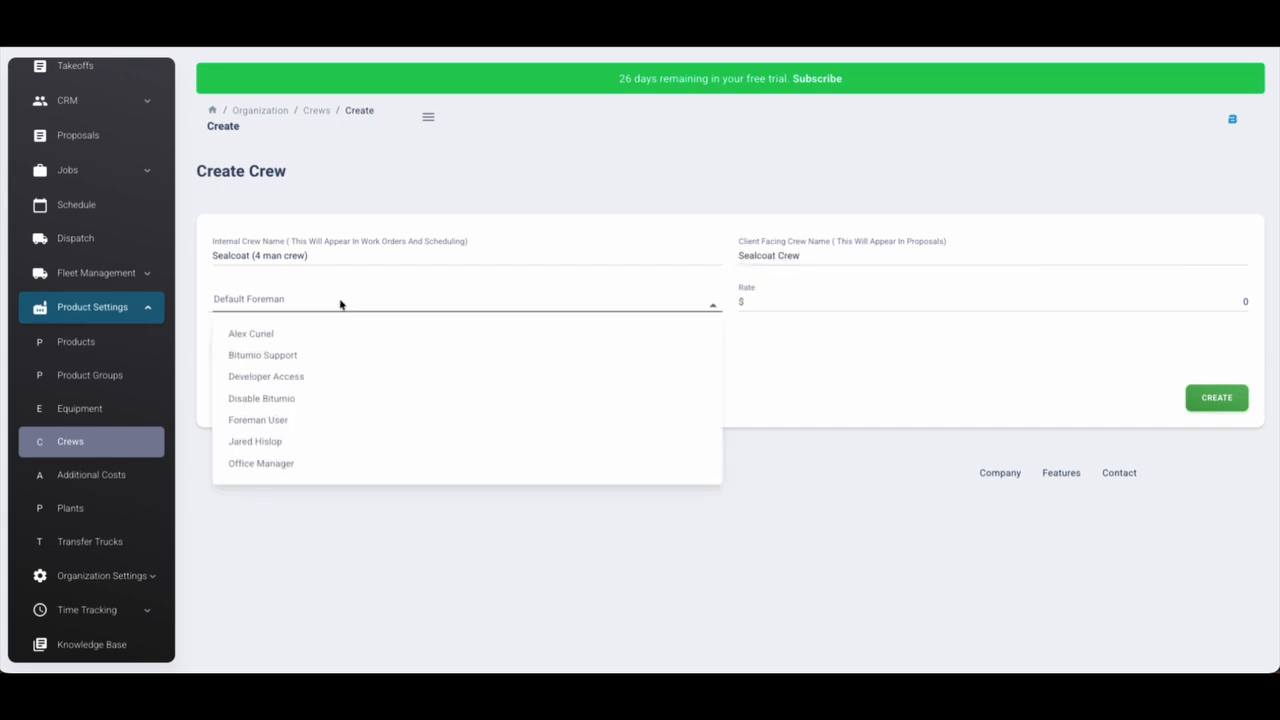
left_click(258, 420)
Step: Set the new sealcoat crew's rate to $100
left_click(798, 301)
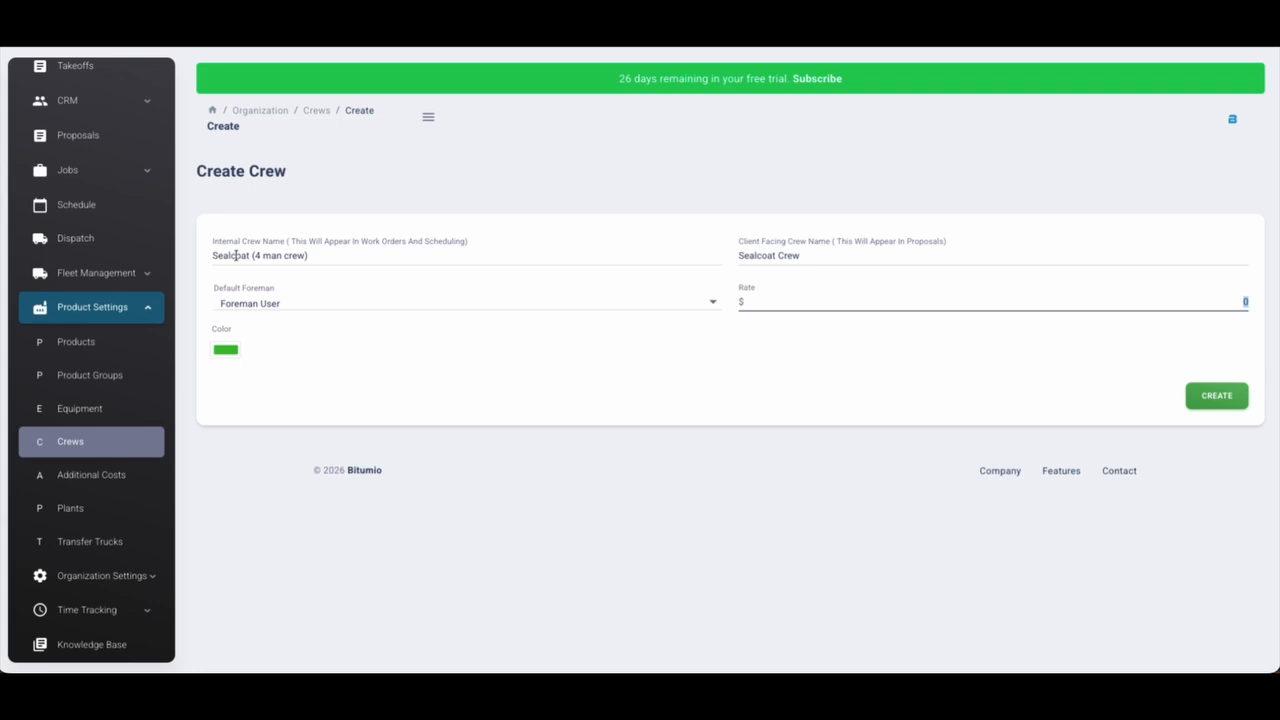
left_click(1246, 300)
left_click_drag(249, 256, 293, 256)
double_click(258, 256)
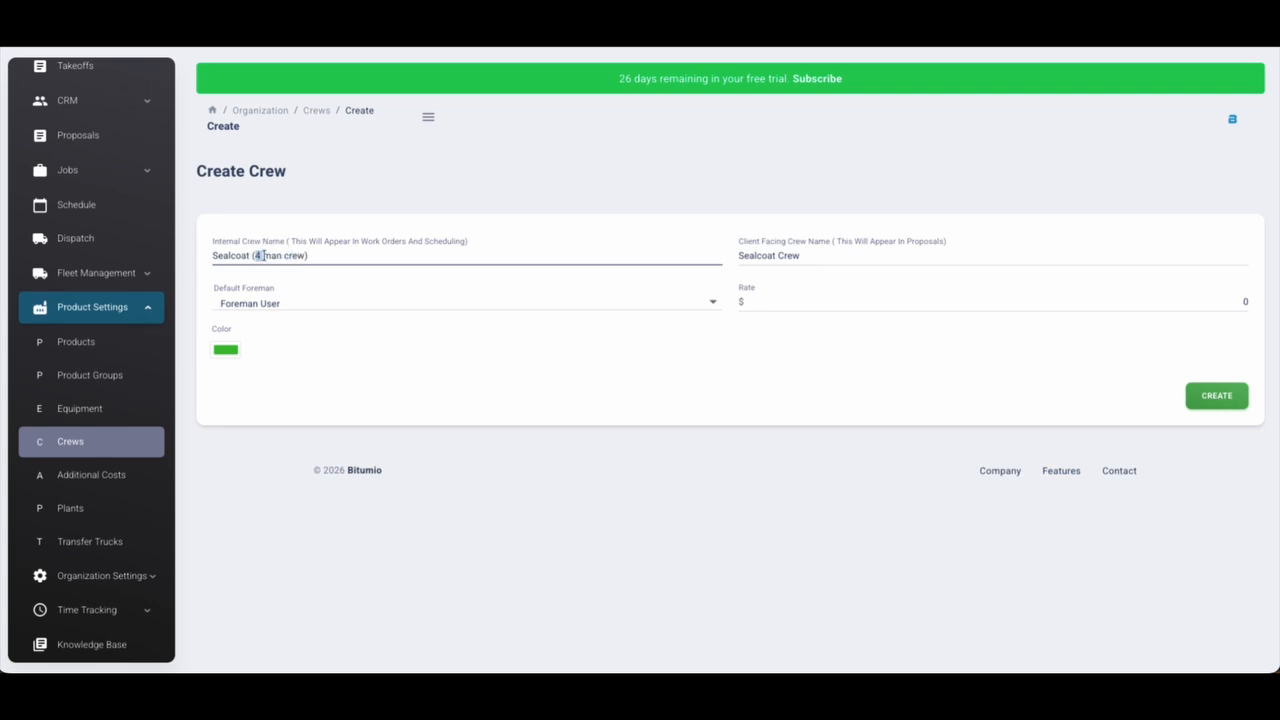
left_click(1243, 300)
type("100")
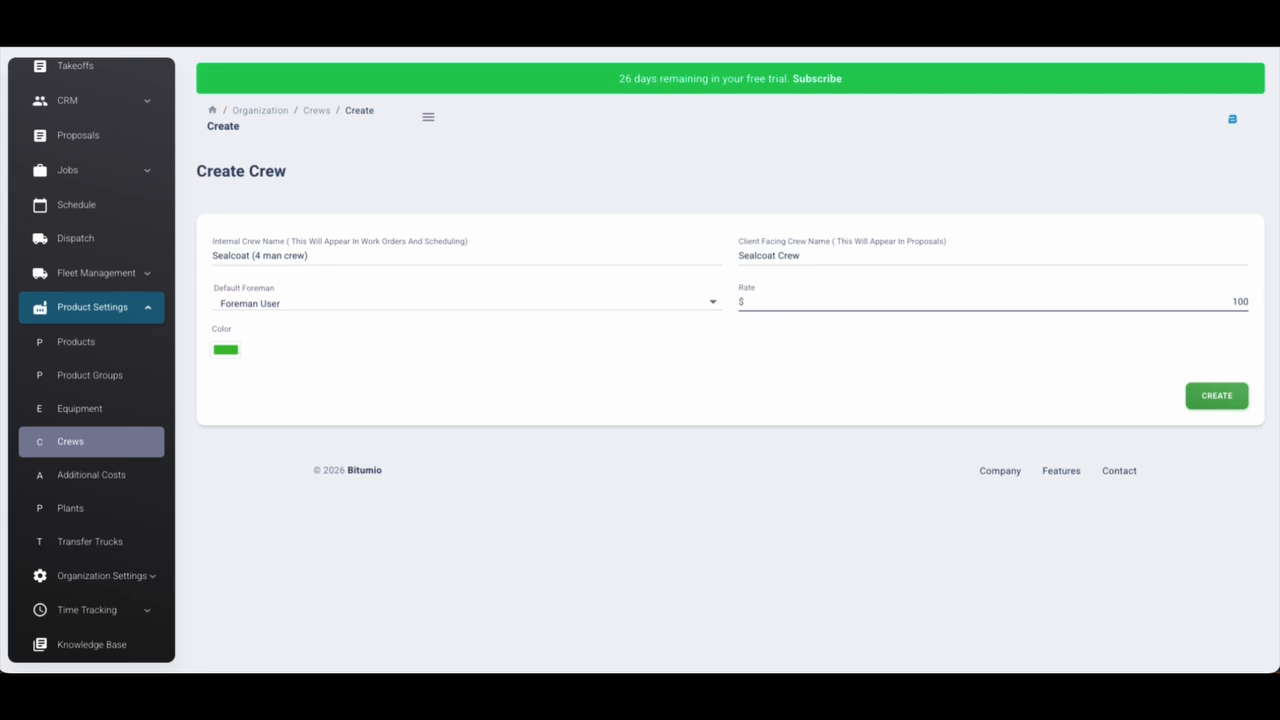
left_click(797, 378)
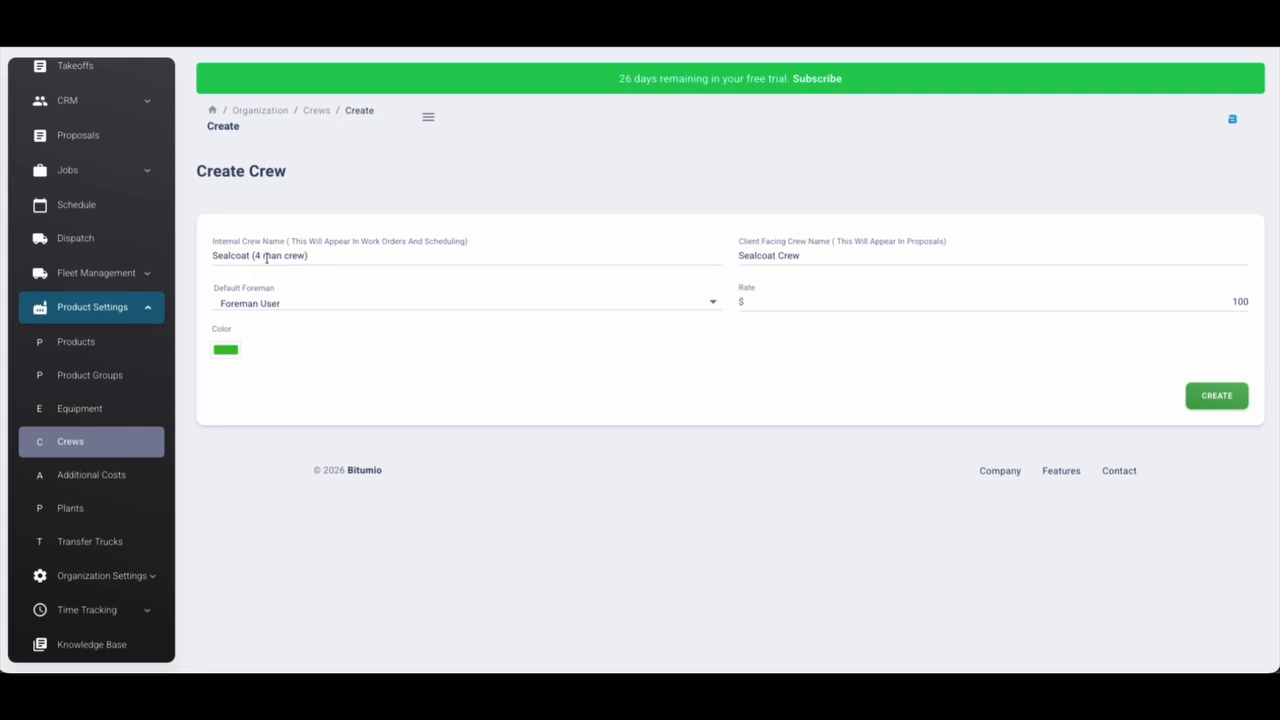
double_click(1242, 301)
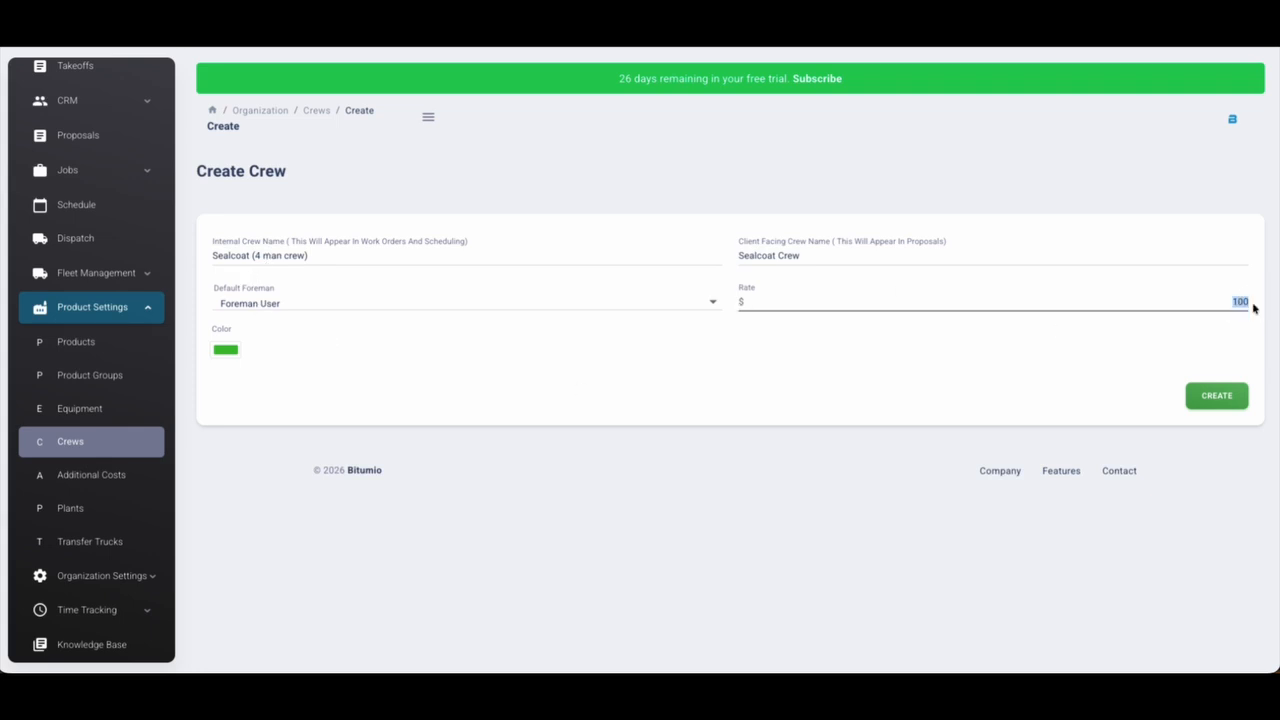
Step: View the crew color choices, keep the default green and create the crew
left_click(225, 349)
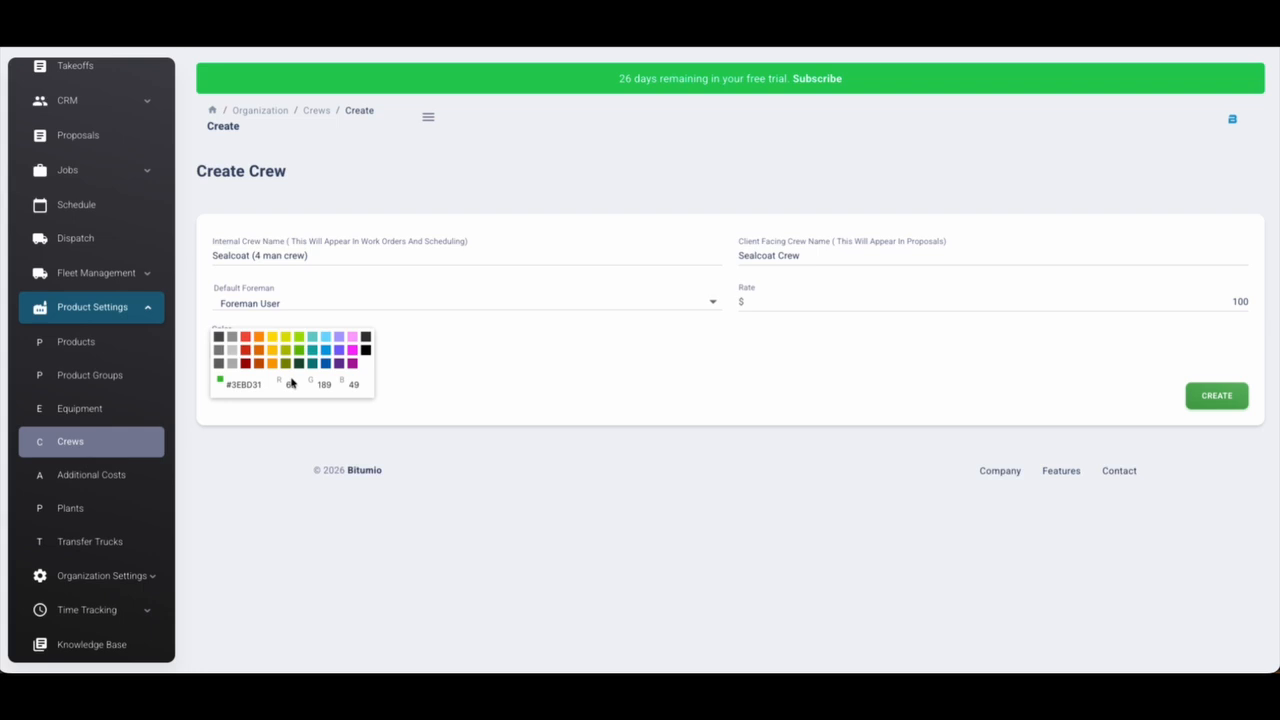
left_click(524, 412)
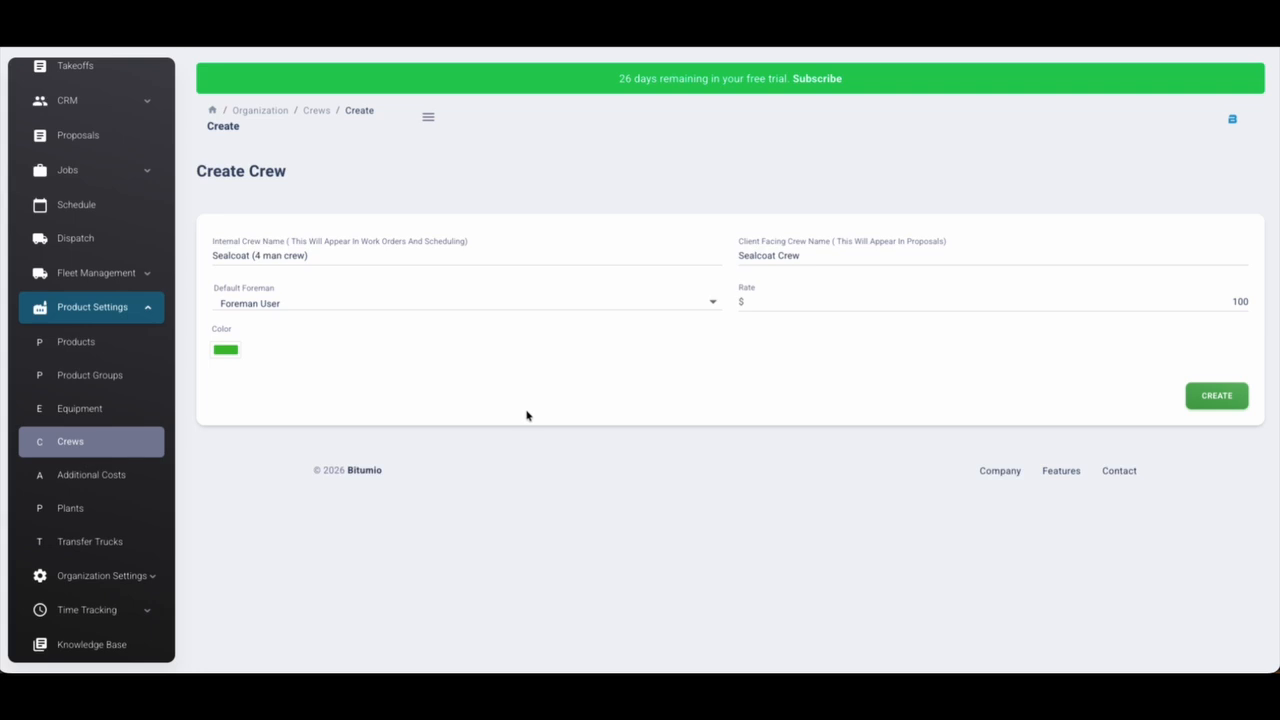
left_click(224, 349)
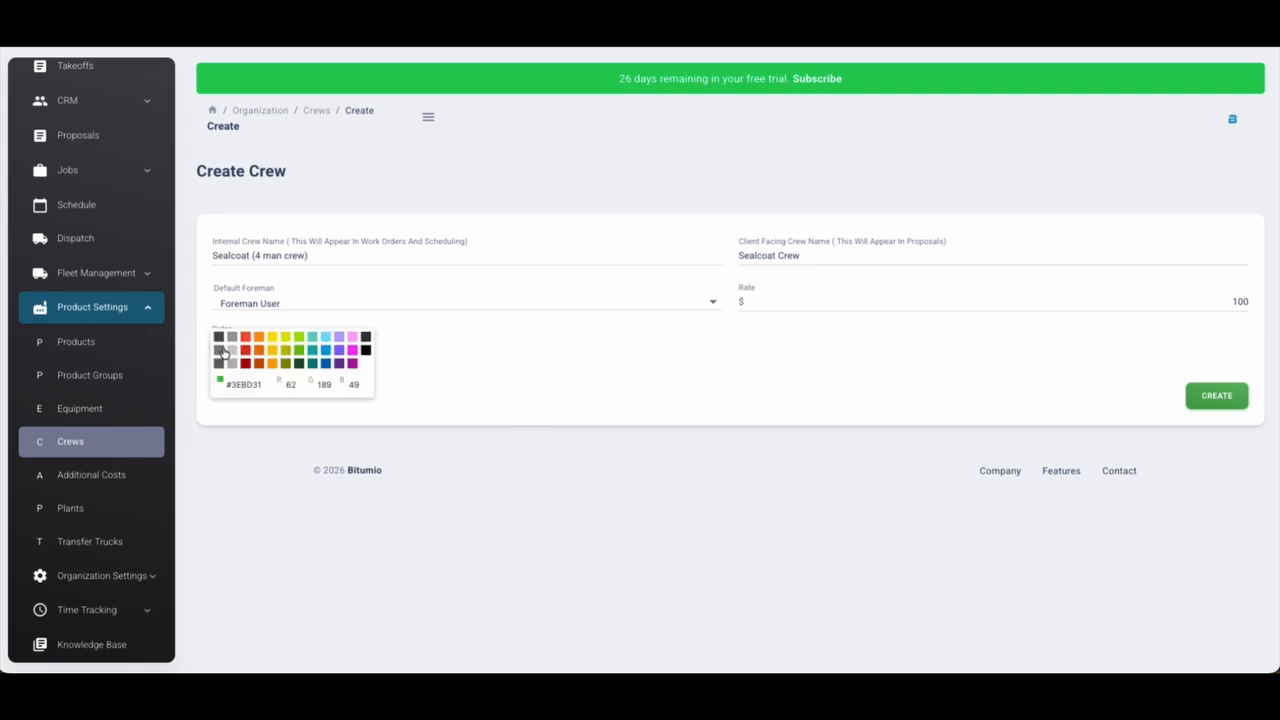
left_click(505, 376)
left_click(1214, 396)
Step: Look through the crew list for the new Sealcoat (4 man crew) and the Asphalt Crew - (Production Crew) entry
scroll(420, 437, "down", 5)
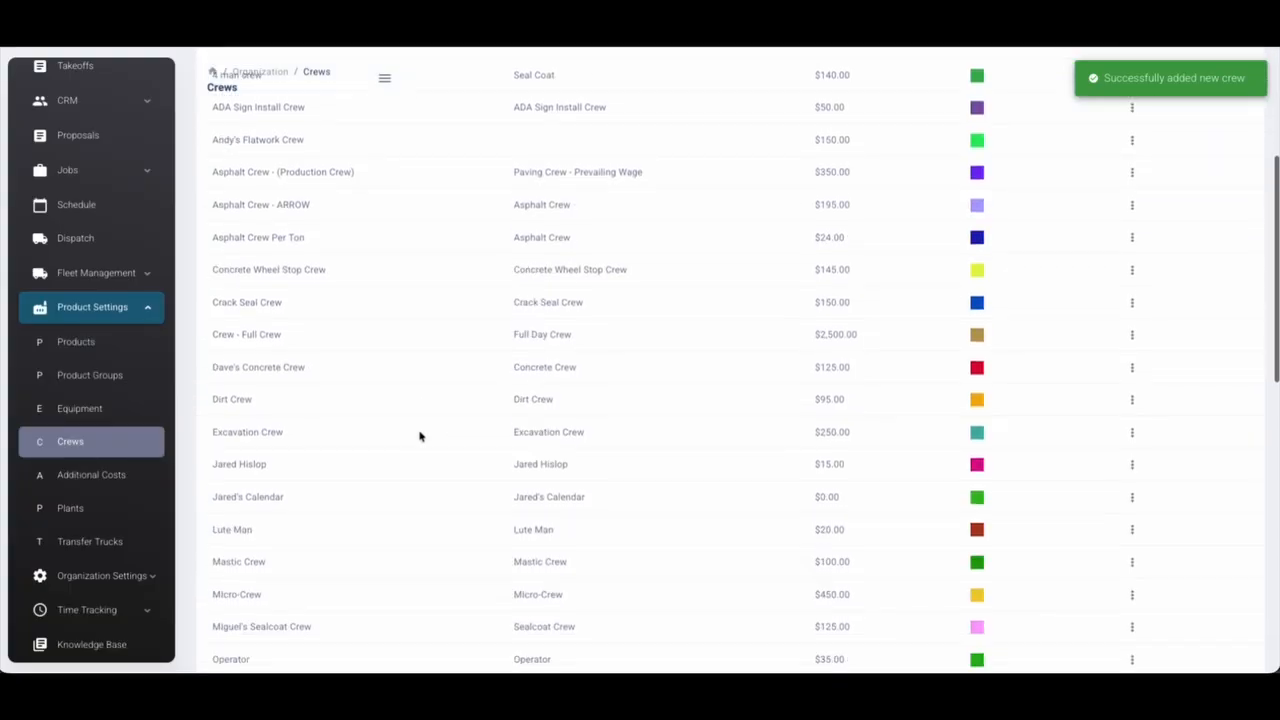
scroll(420, 437, "down", 7)
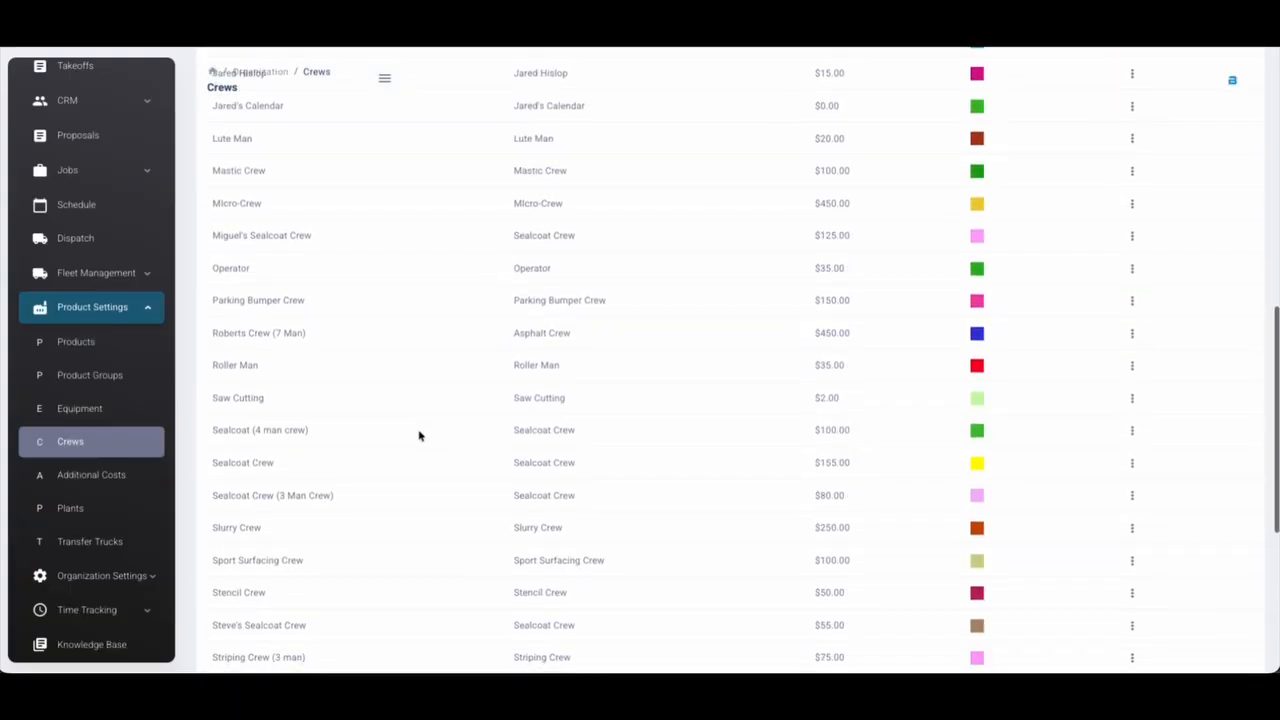
scroll(420, 436, "down", 5)
scroll(420, 436, "up", 14)
scroll(420, 436, "up", 2)
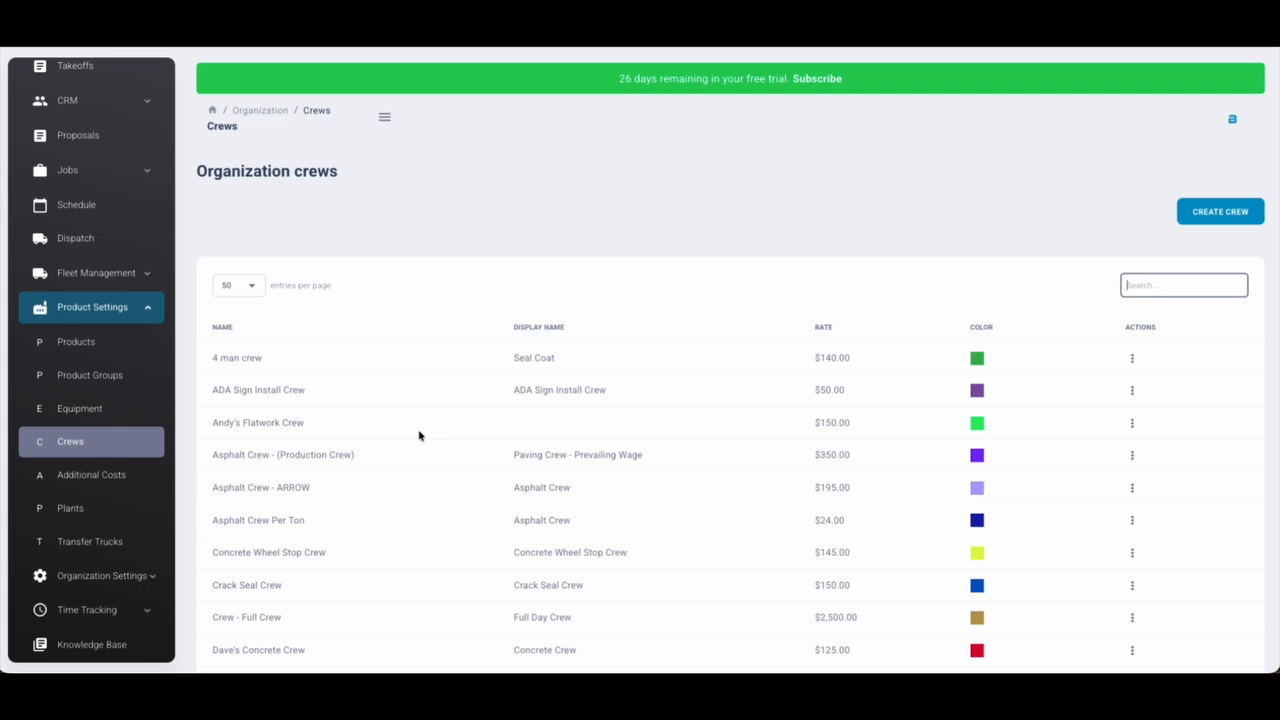
scroll(419, 435, "down", 2)
left_click_drag(210, 346, 403, 343)
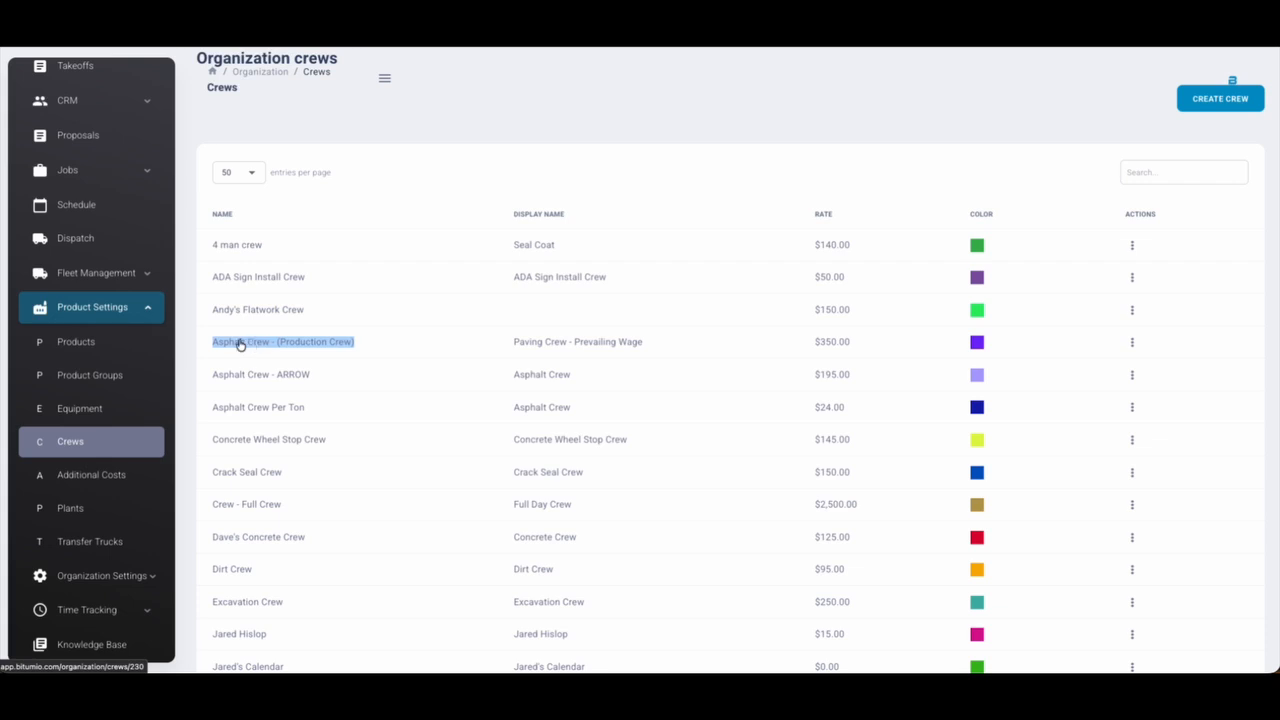
Step: Open the organization's equipment pieces and examine their names, charge types and rates, including the Asphalt Hourly Equipment Rate
left_click(80, 408)
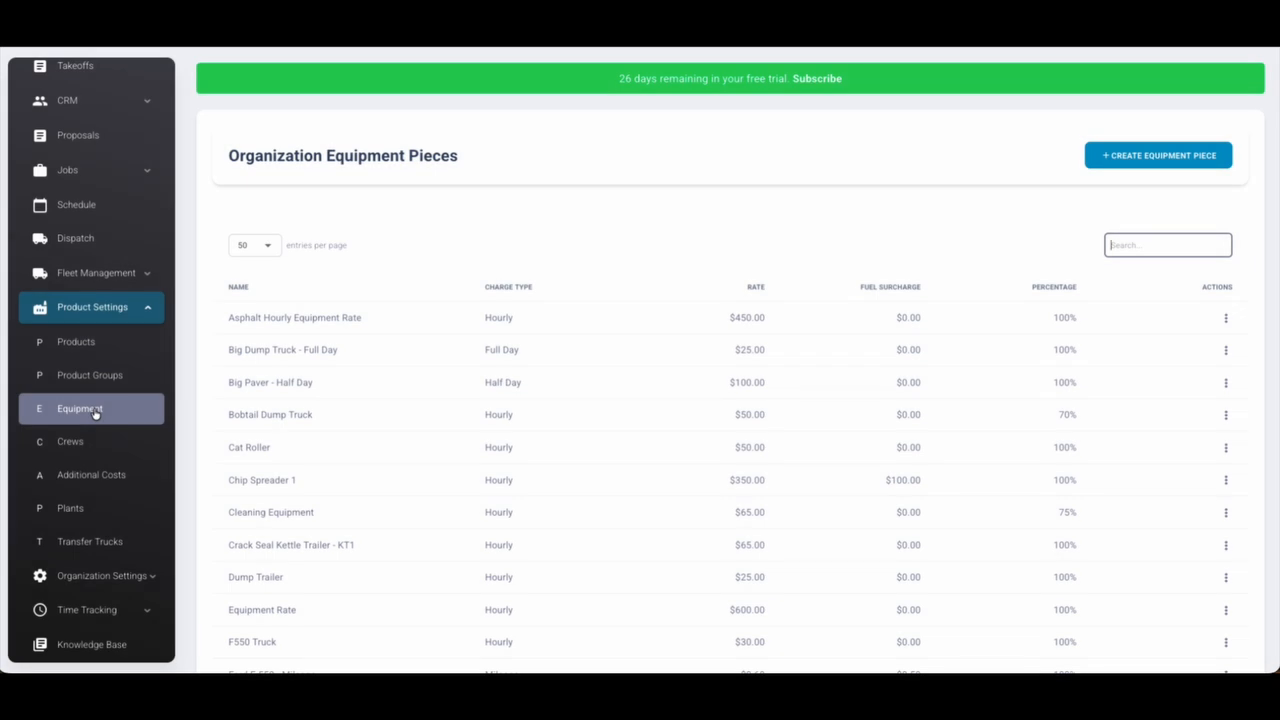
left_click(576, 211)
scroll(600, 222, "down", 1)
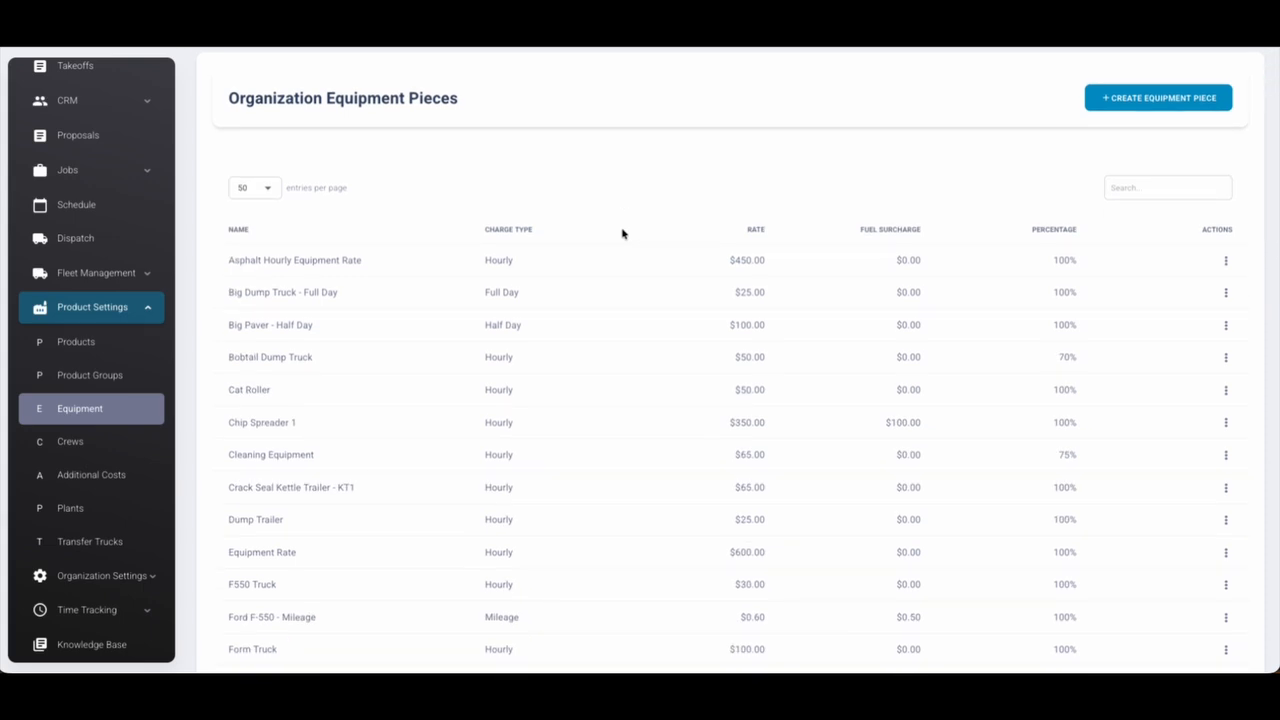
left_click_drag(216, 263, 371, 266)
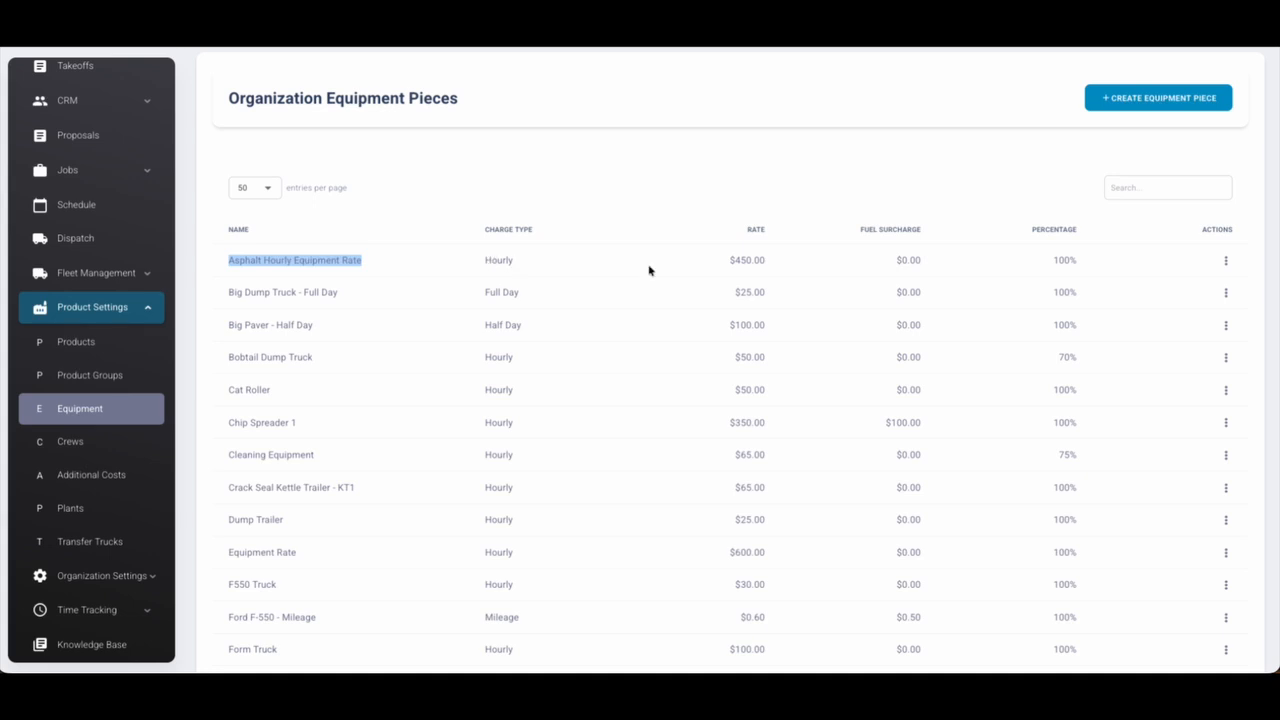
left_click_drag(730, 264, 778, 264)
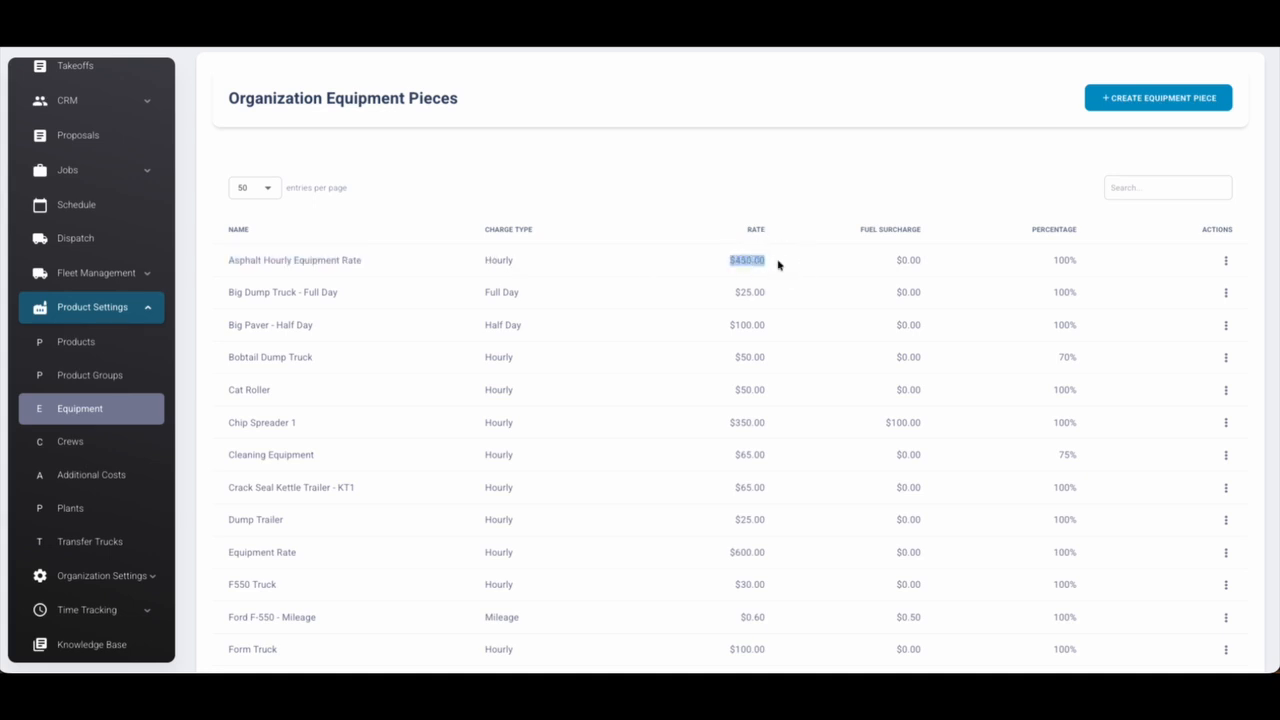
scroll(297, 320, "down", 1)
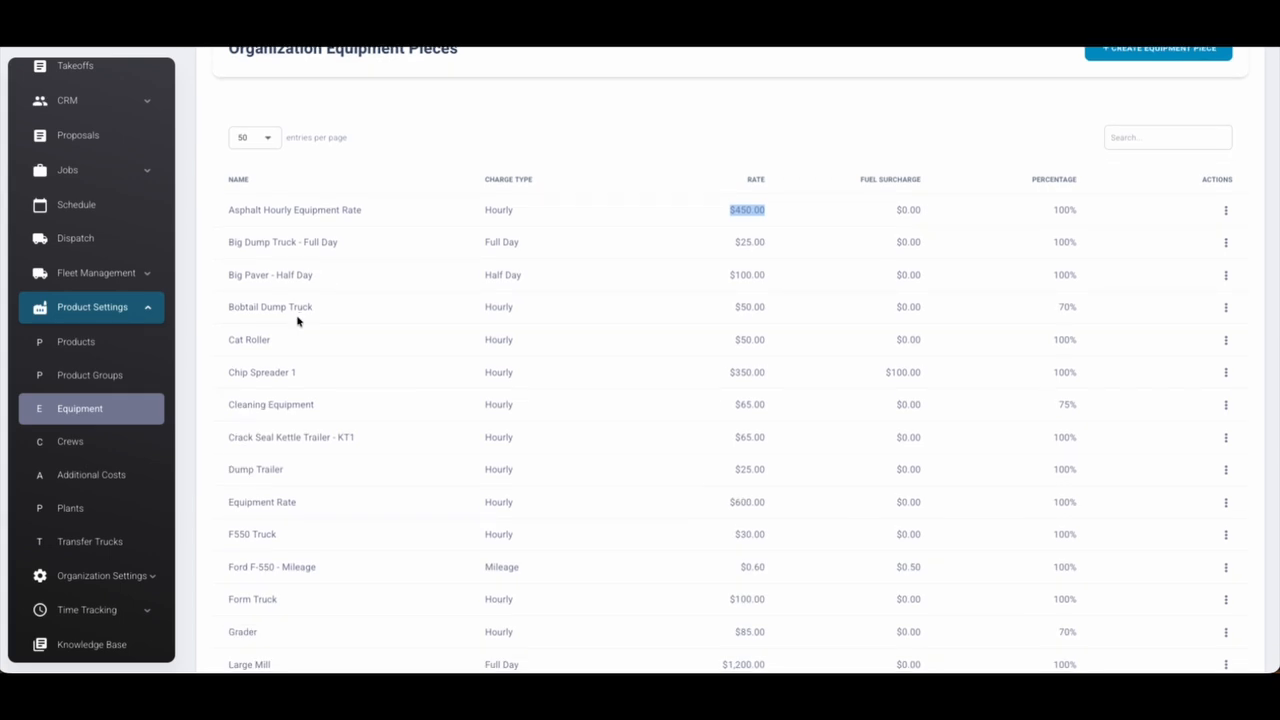
scroll(251, 309, "down", 3)
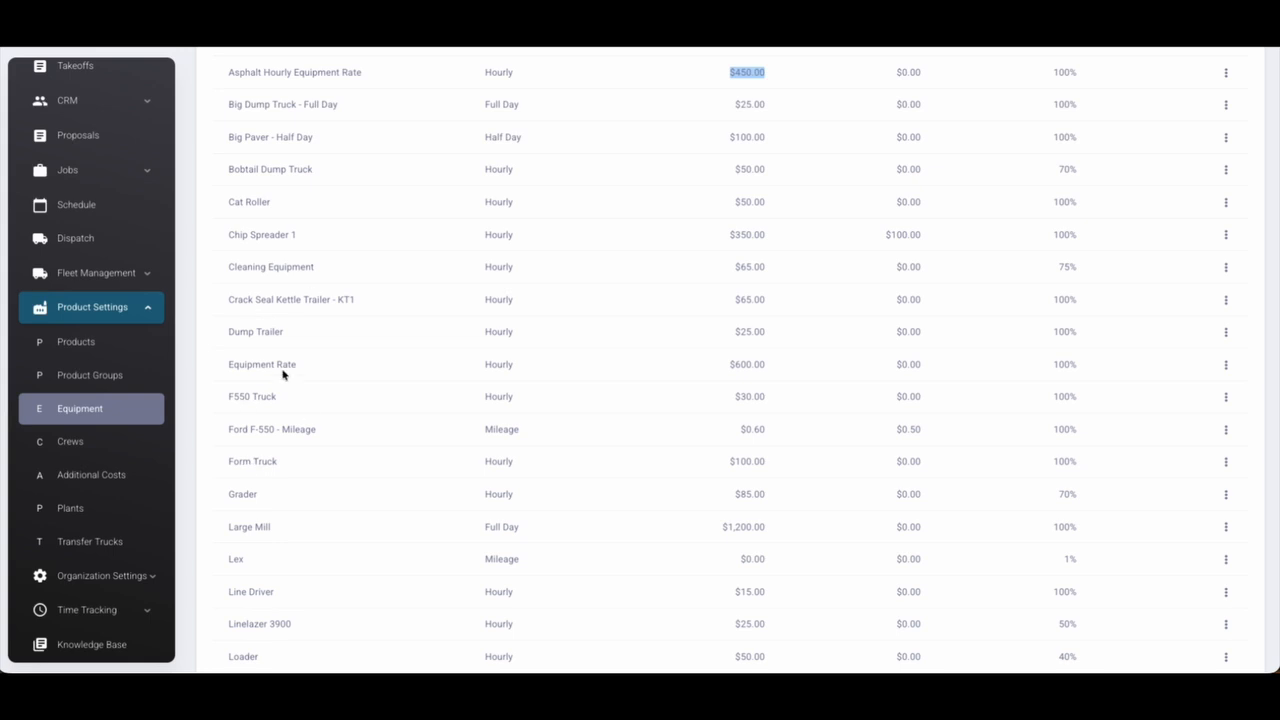
scroll(320, 380, "up", 3)
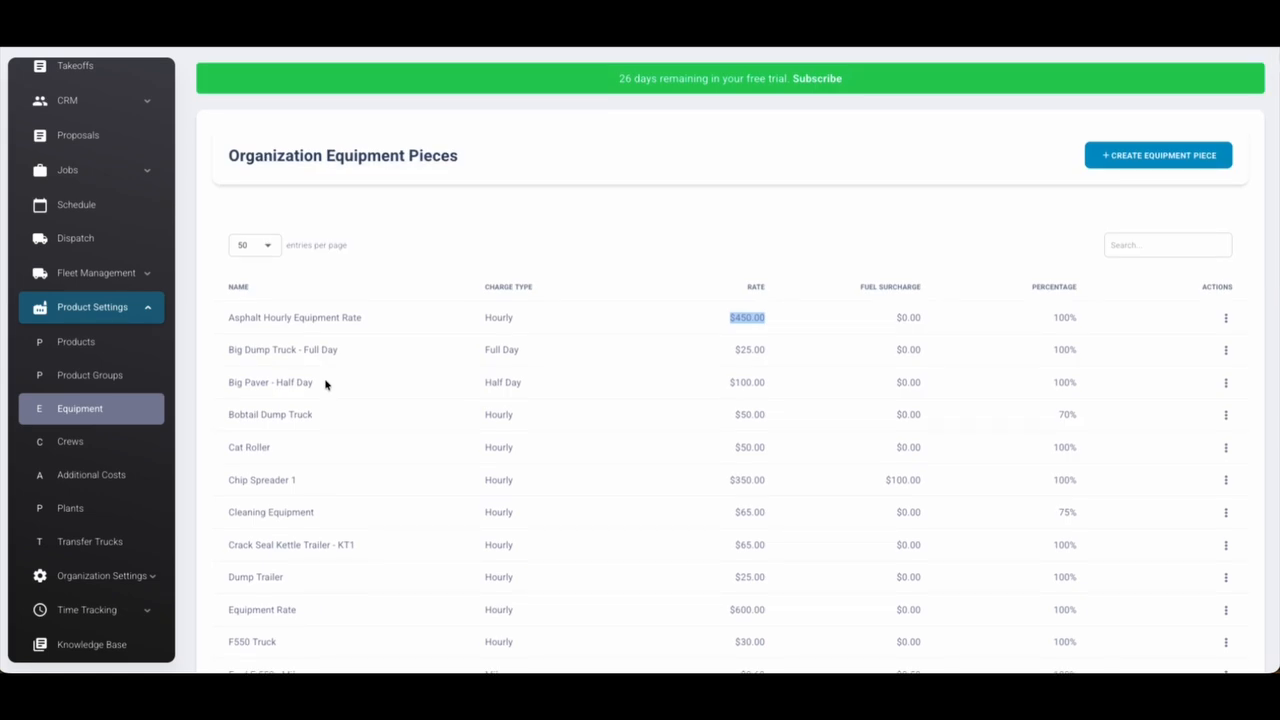
Step: Open the Asphalt Hourly Equipment Rate for editing and view its charge types, keeping Hourly selected
left_click(406, 264)
left_click(300, 322)
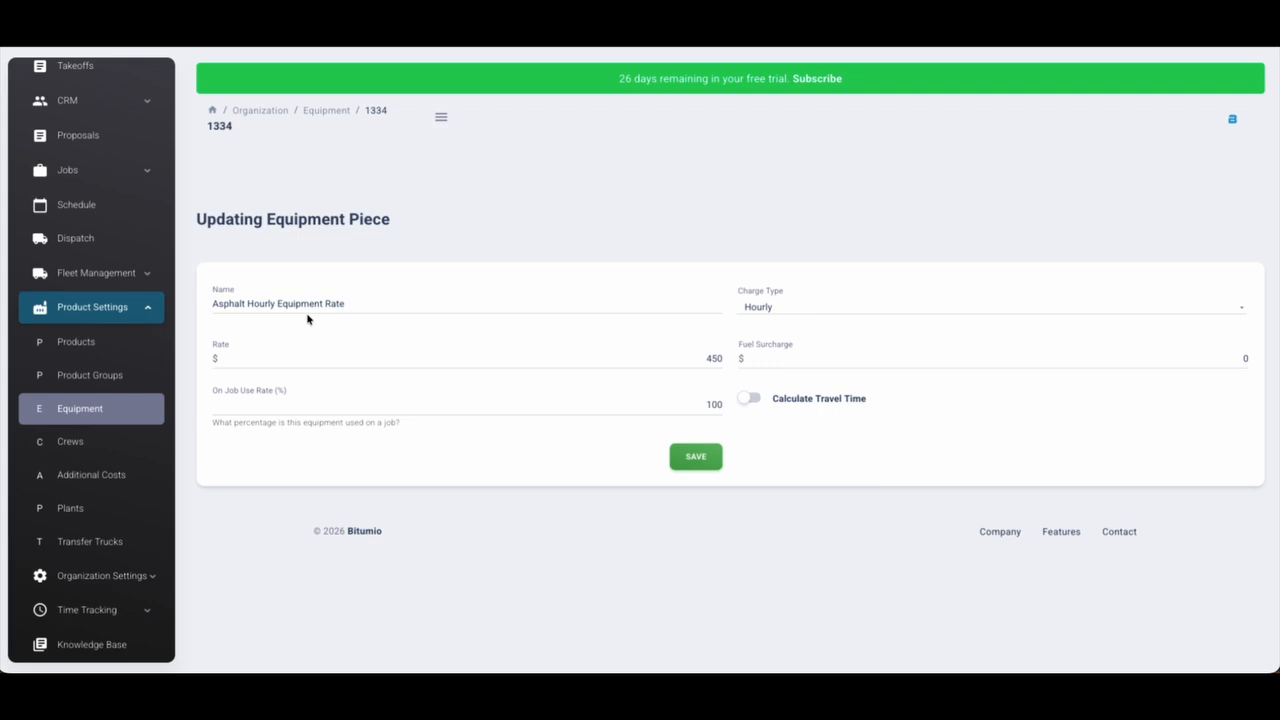
left_click(274, 304)
left_click(775, 307)
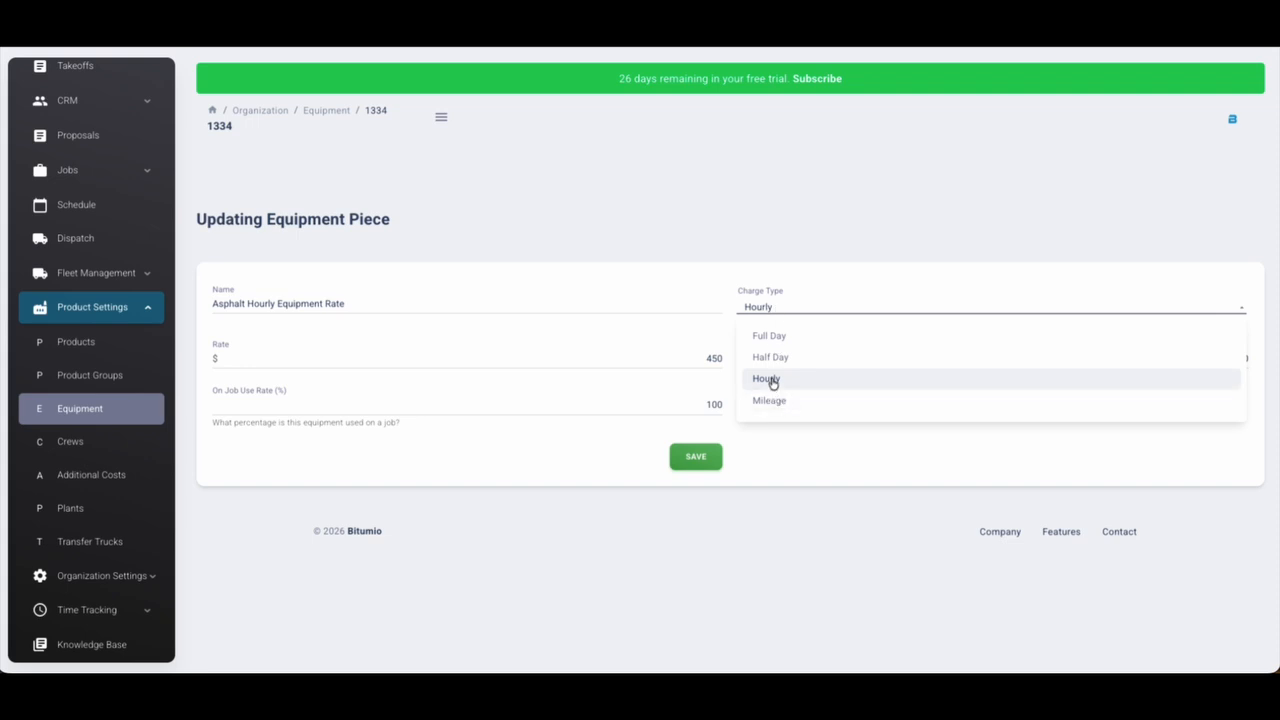
left_click(771, 380)
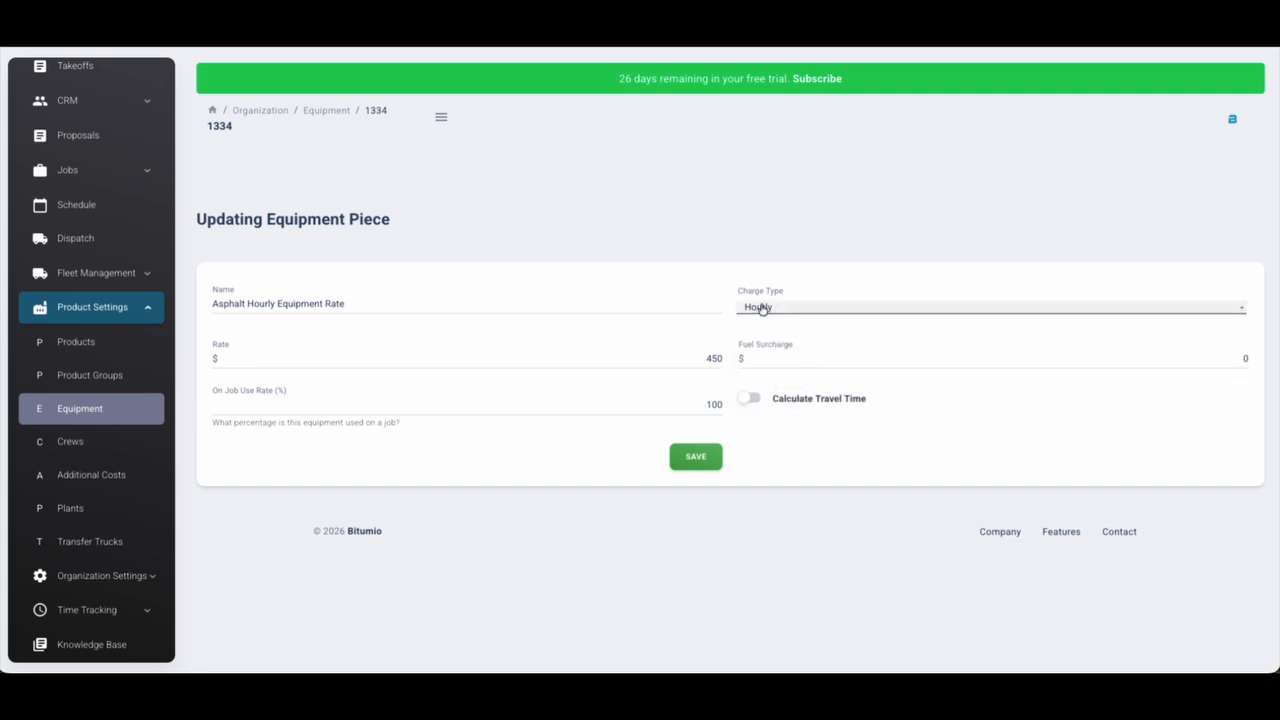
Step: Review the equipment piece's rate and set its fuel surcharge to $100
double_click(713, 358)
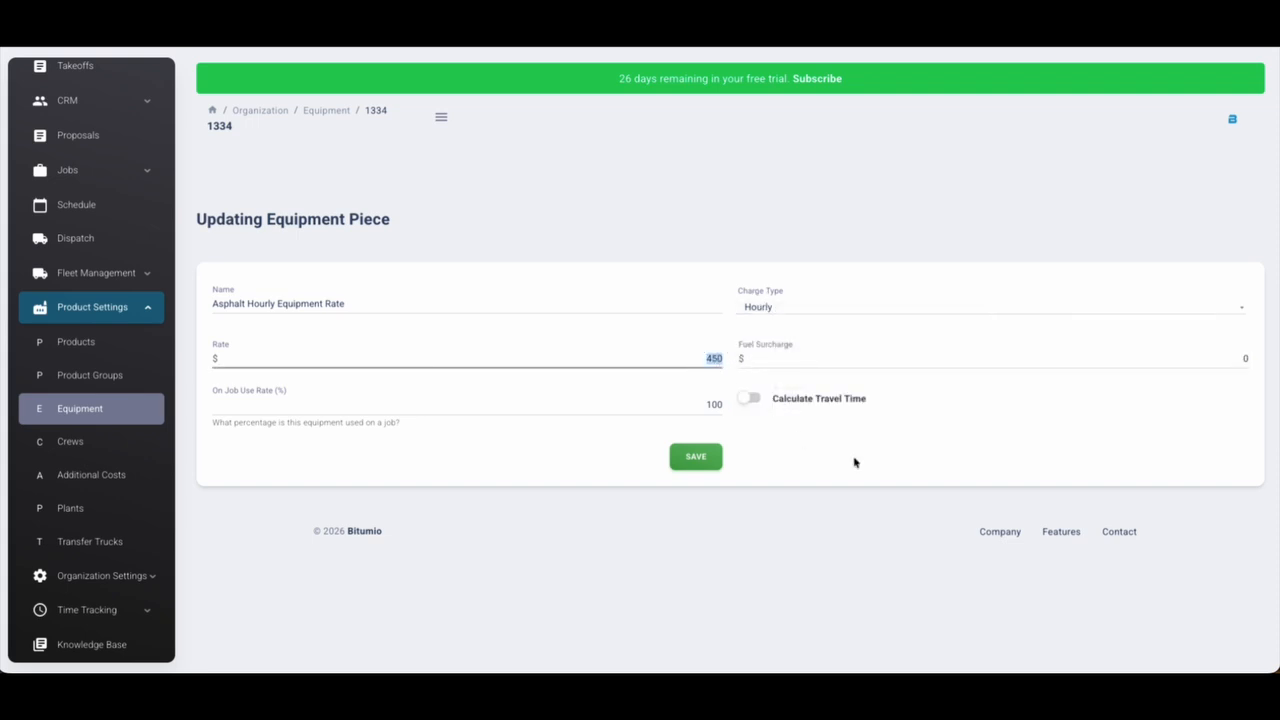
double_click(1222, 359)
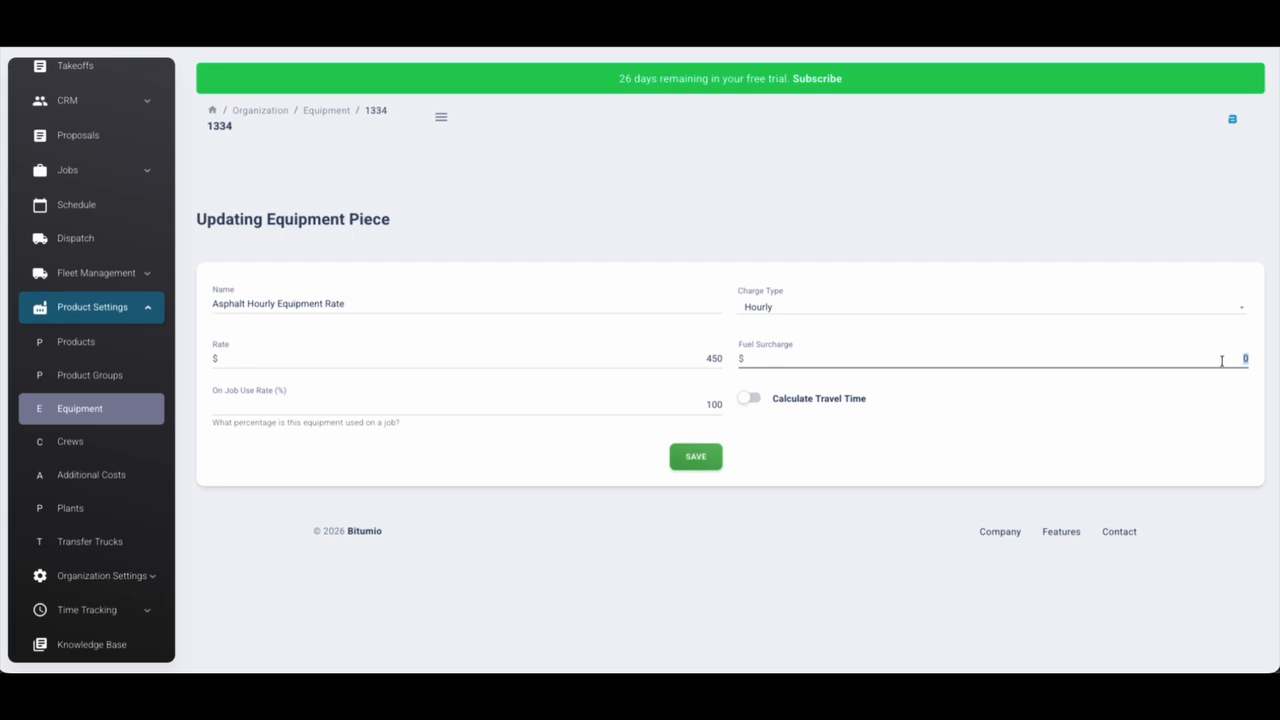
double_click(712, 358)
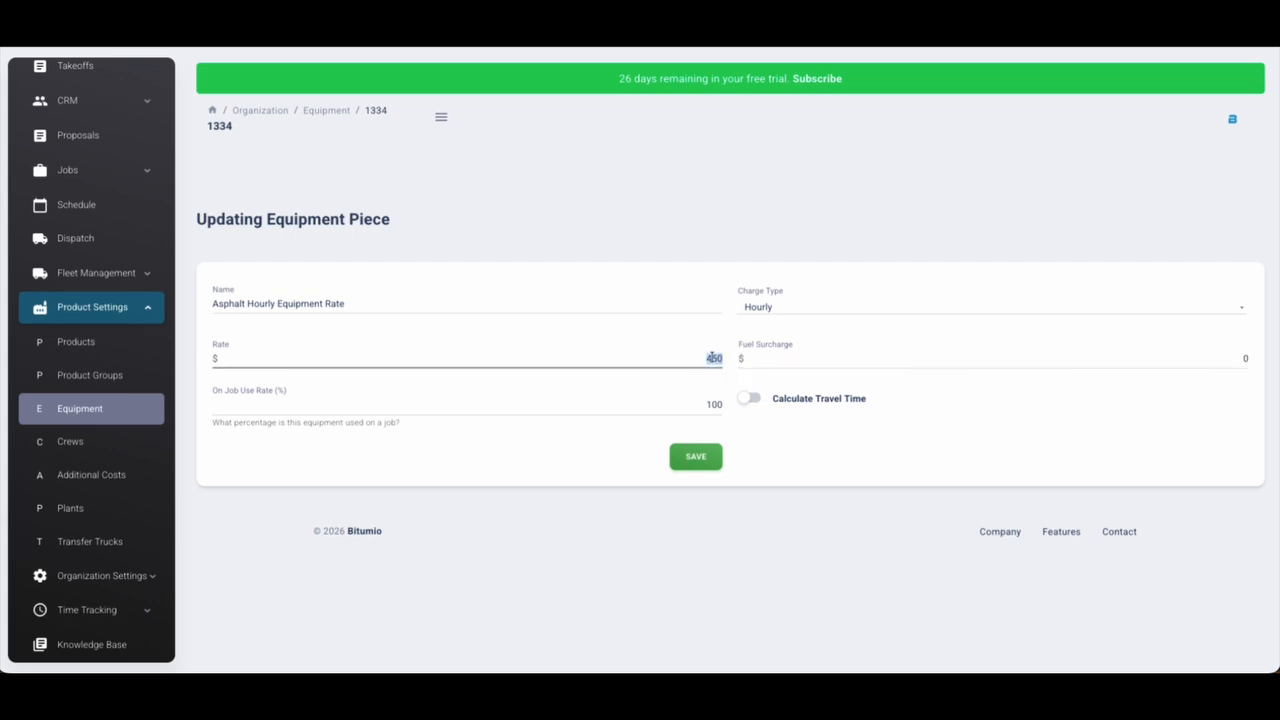
double_click(1245, 358)
type("100")
left_click(914, 423)
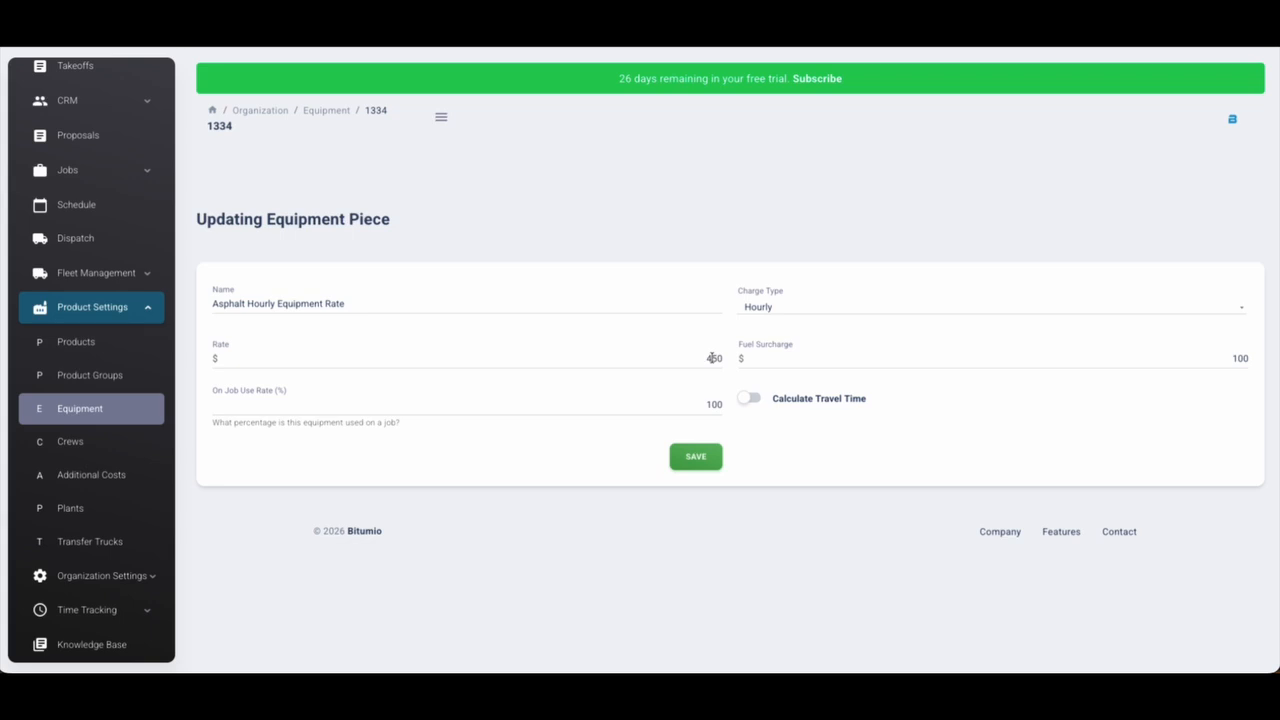
Step: Set the fuel surcharge of the Asphalt Hourly Equipment Rate to $0
left_click(1160, 354)
type("0")
left_click(900, 385)
Step: Set the equipment piece's on-job use rate to 30%
double_click(711, 405)
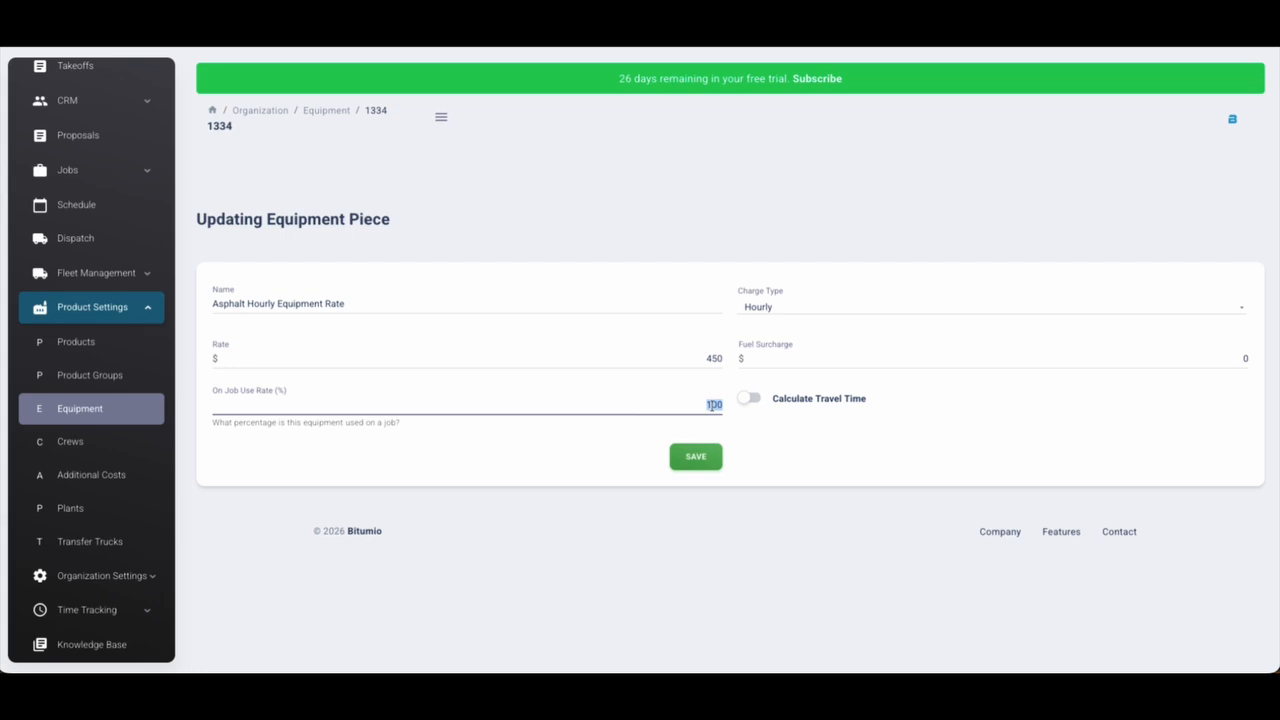
type("30")
left_click(792, 442)
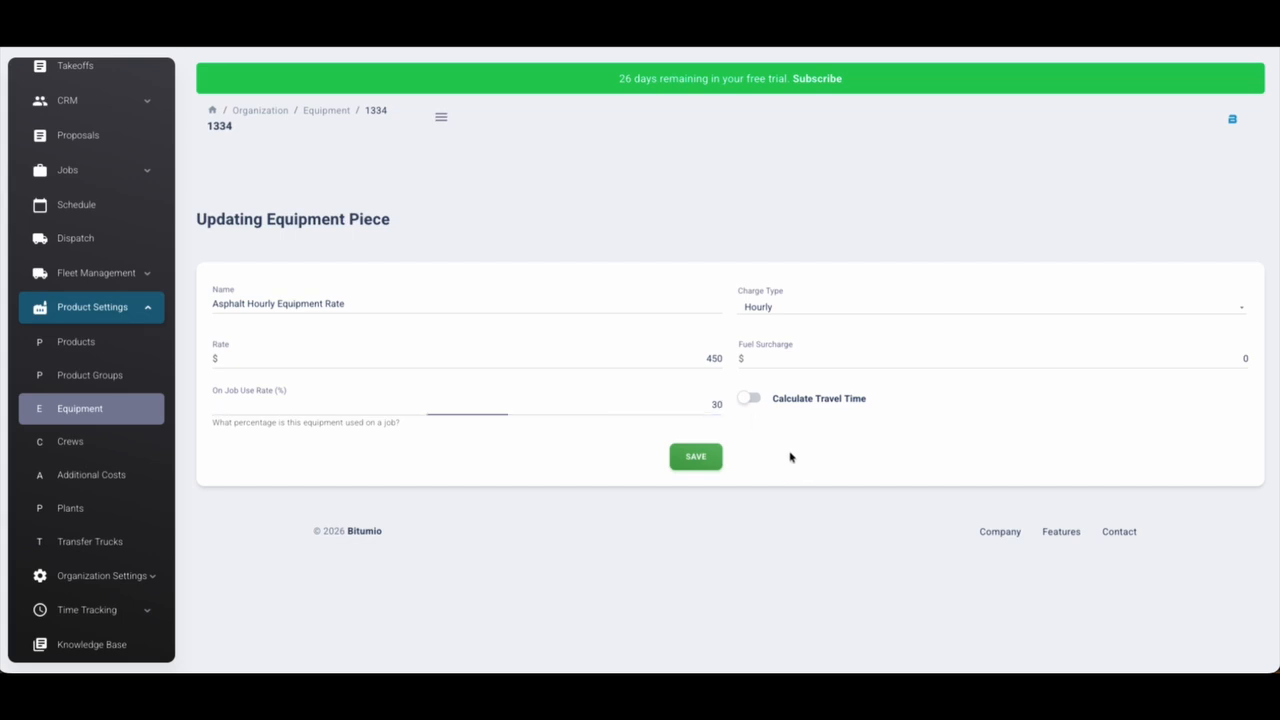
Step: Review the equipment piece's rate and set its on-job use rate to 100%
left_click(716, 405)
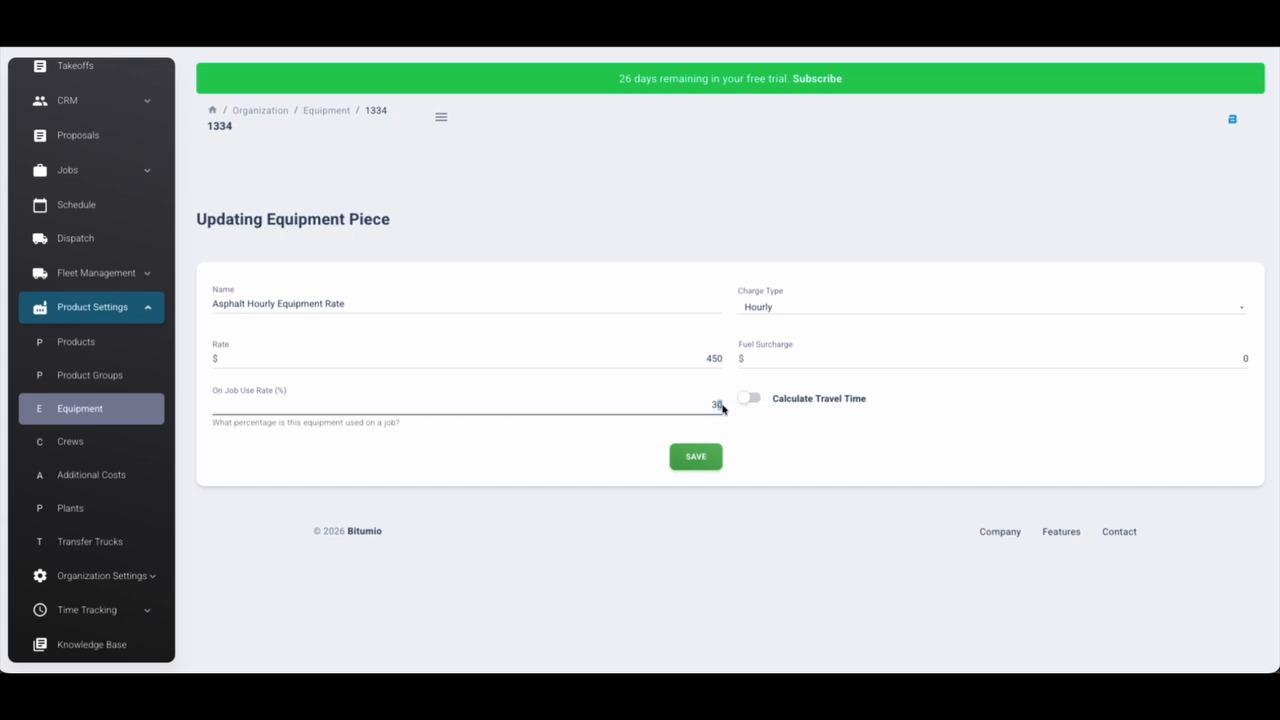
double_click(712, 359)
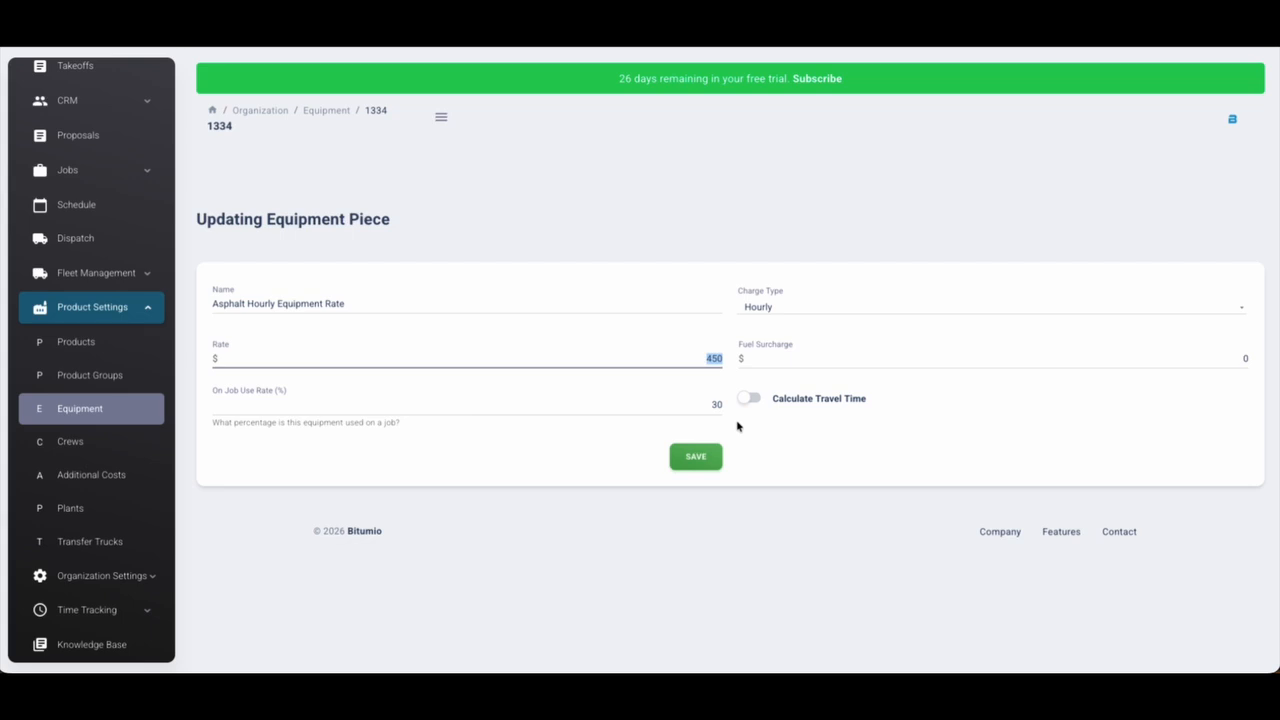
key("Tab")
type("100")
left_click(830, 494)
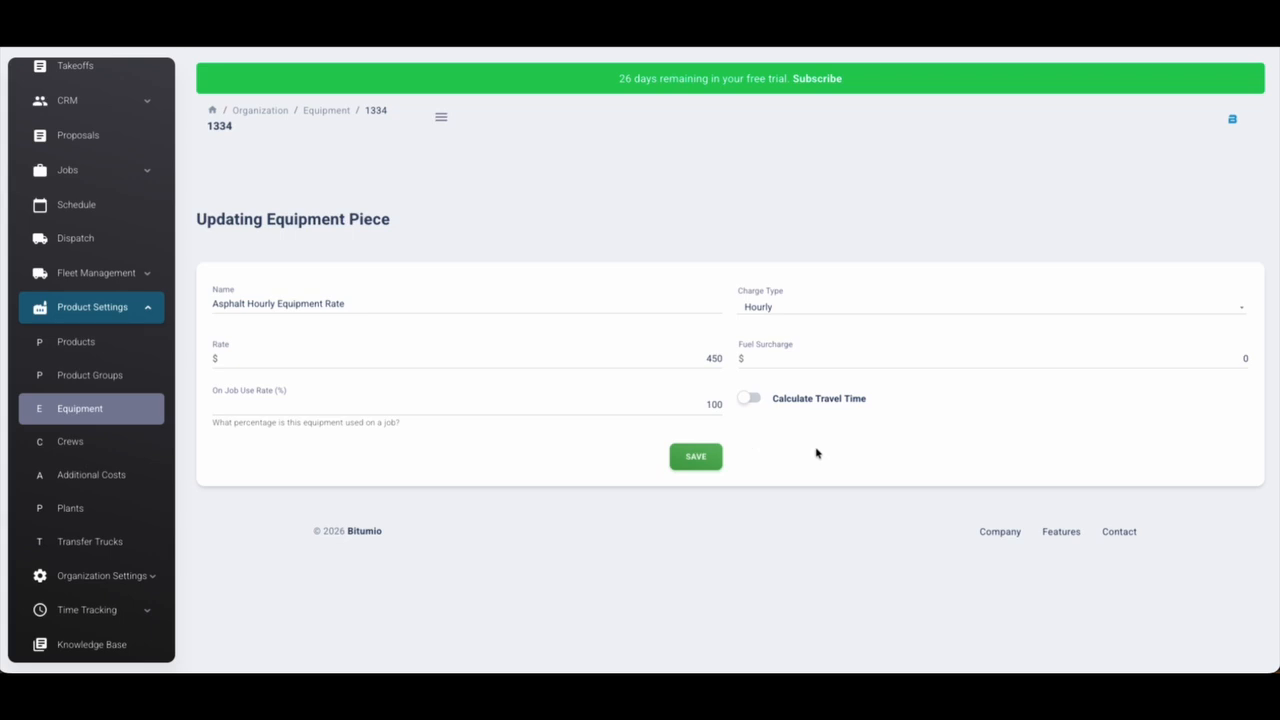
Step: Switch the equipment piece's travel time calculation on and back off, reviewing the rate in between
left_click(752, 399)
double_click(704, 359)
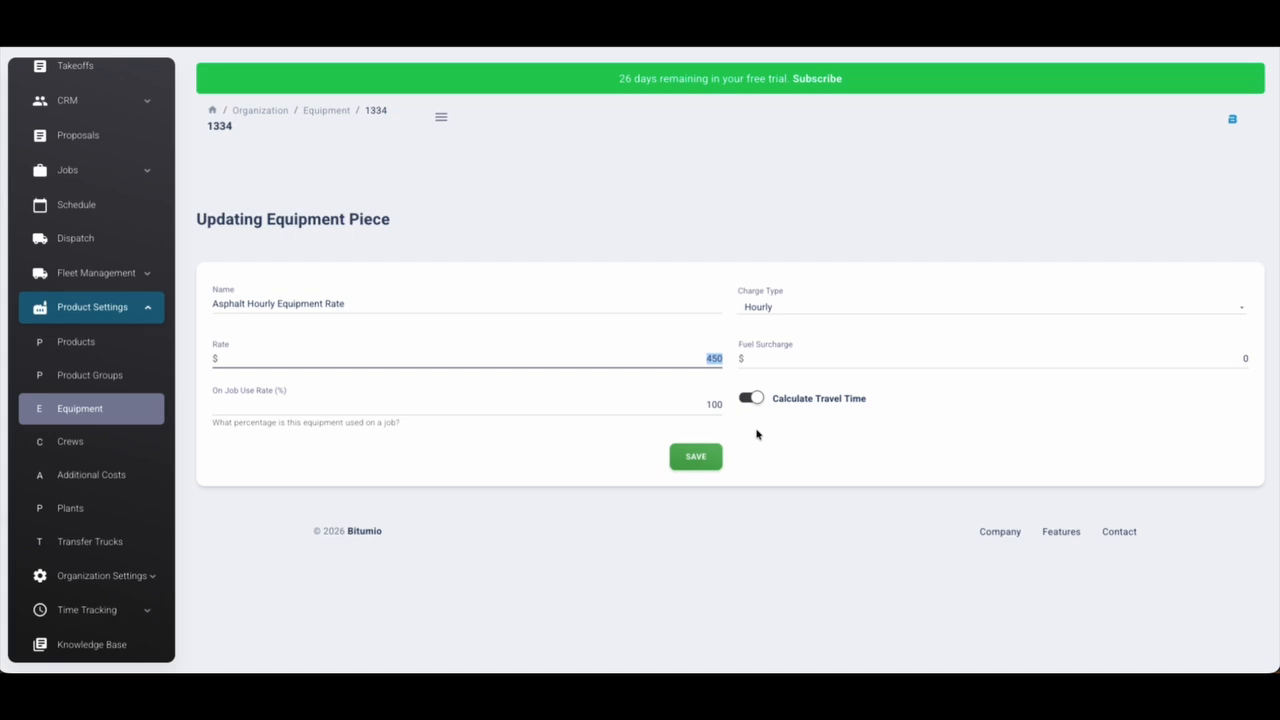
left_click(752, 401)
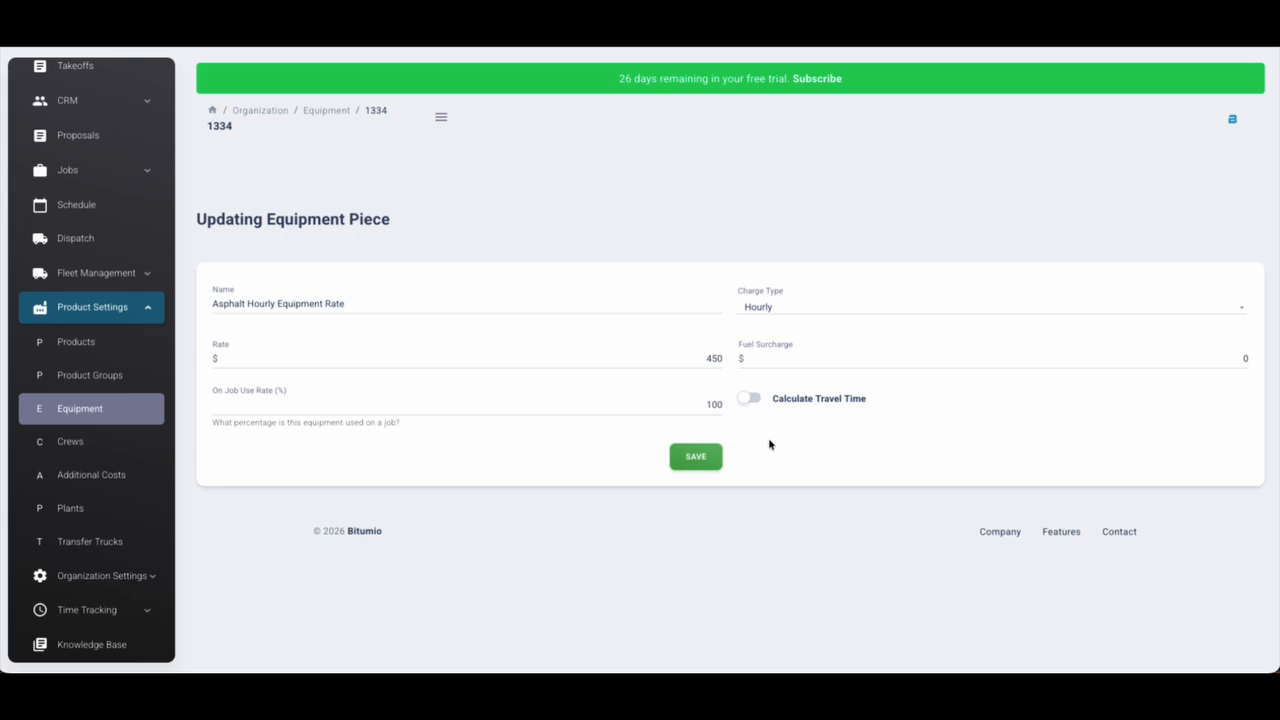
Step: Change the equipment piece's charge type to Half Day, set its rate to $2250 and review it
left_click(831, 306)
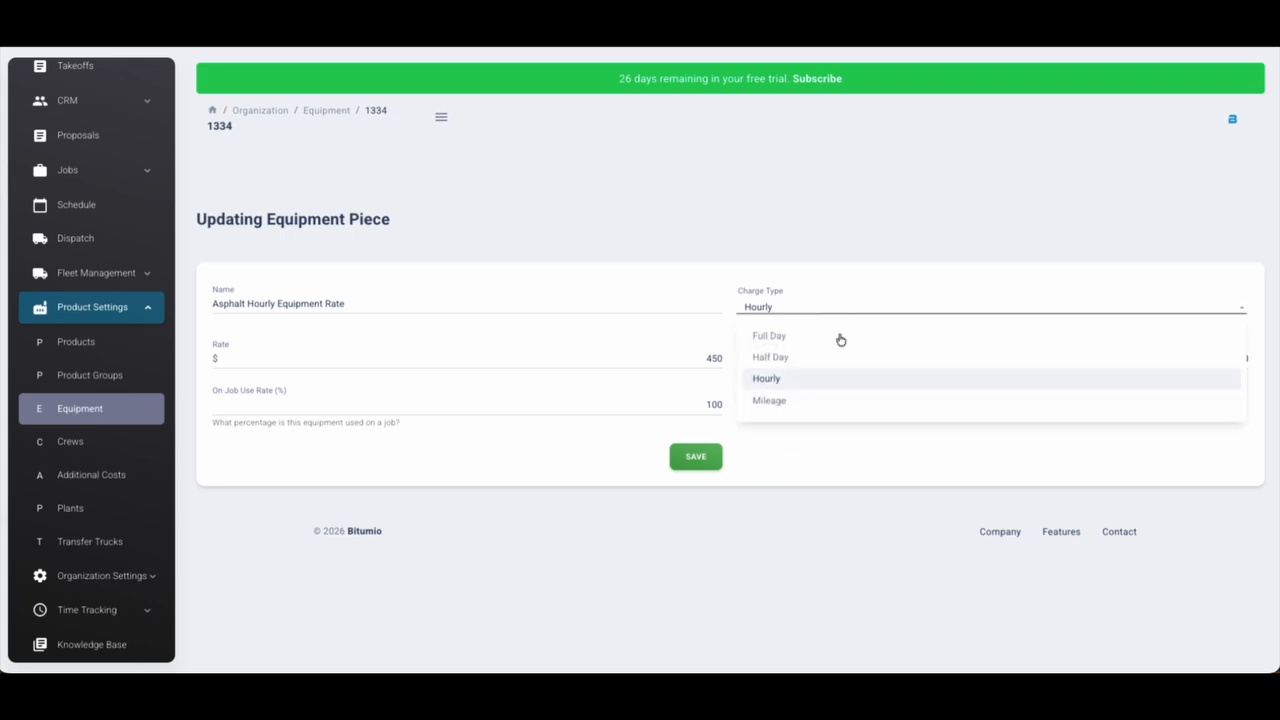
left_click(777, 358)
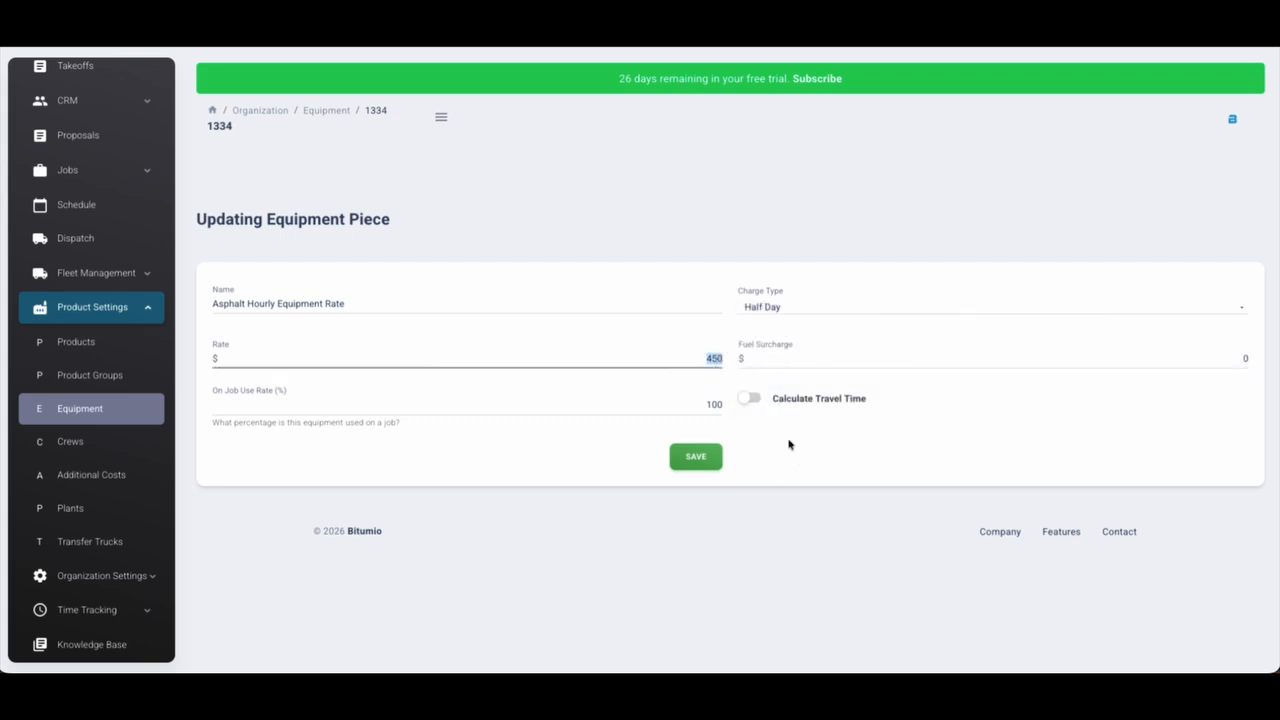
double_click(715, 358)
type("2250")
left_click(868, 474)
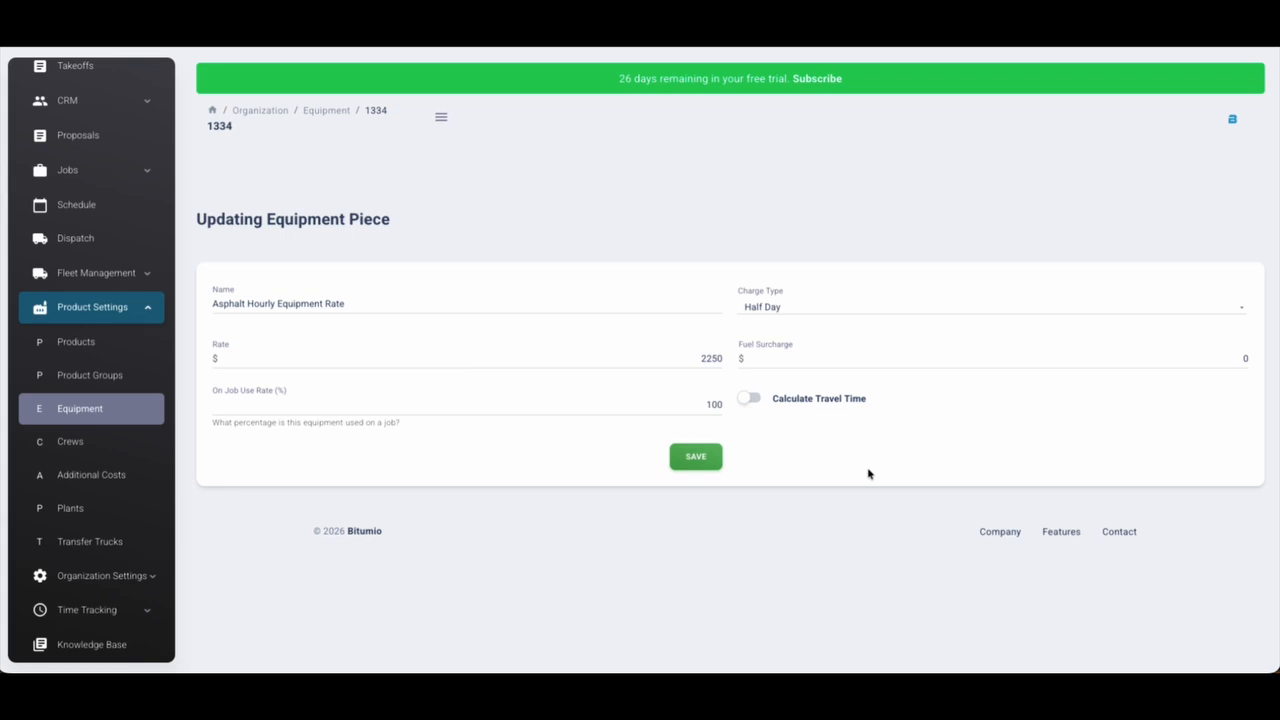
double_click(709, 357)
left_click(798, 449)
double_click(712, 358)
left_click(828, 452)
Step: Change the equipment piece's charge type to Full Day and set its rate to $4500
left_click(780, 313)
left_click(768, 336)
double_click(710, 358)
type("4500")
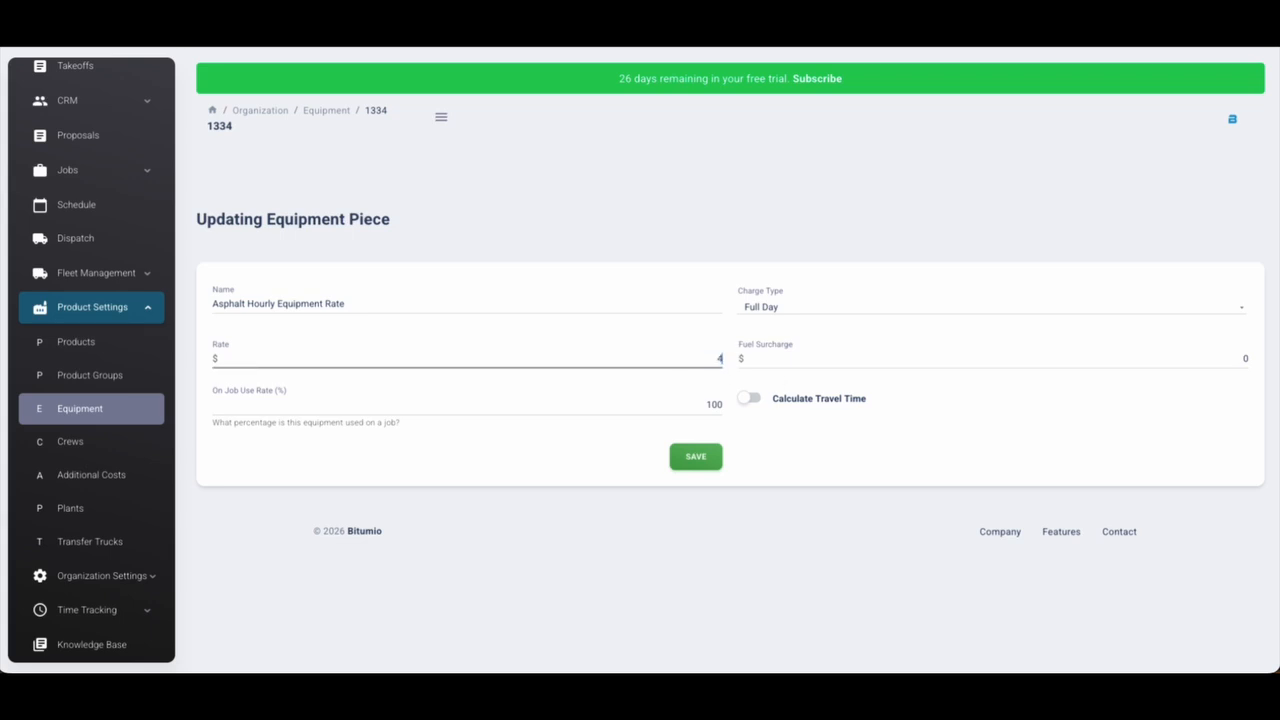
left_click(866, 458)
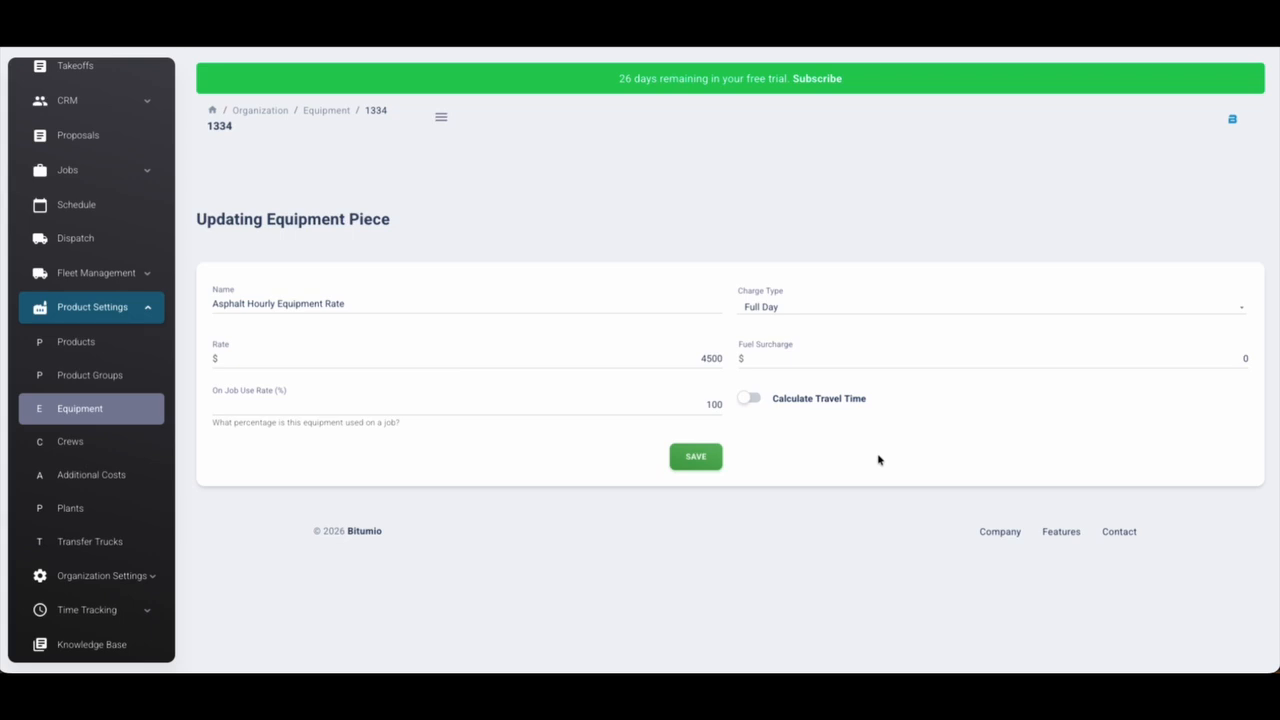
Step: Examine the rate entered for the Full Day charge type
double_click(711, 358)
left_click(885, 480)
double_click(711, 358)
left_click(822, 455)
double_click(711, 358)
left_click(836, 445)
double_click(713, 358)
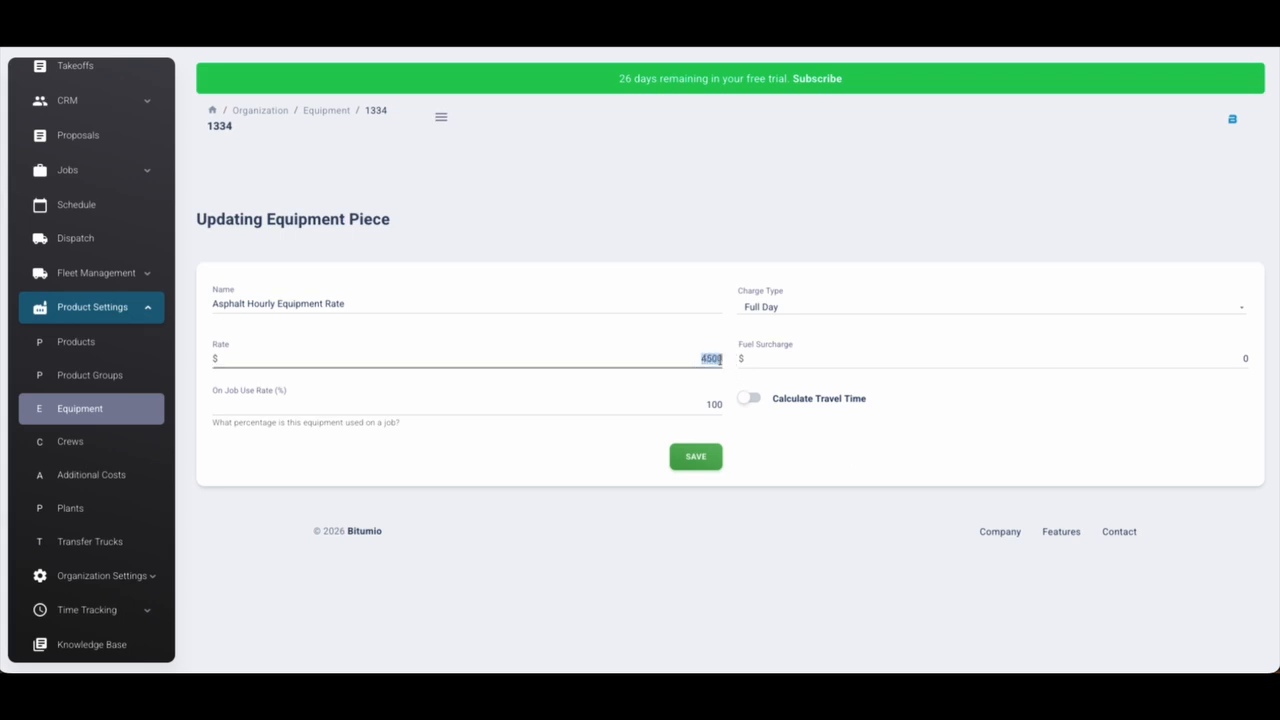
left_click(814, 464)
Step: Change the equipment piece's charge type to Half Day, then review the rate and the available charge types
left_click(788, 305)
left_click(786, 357)
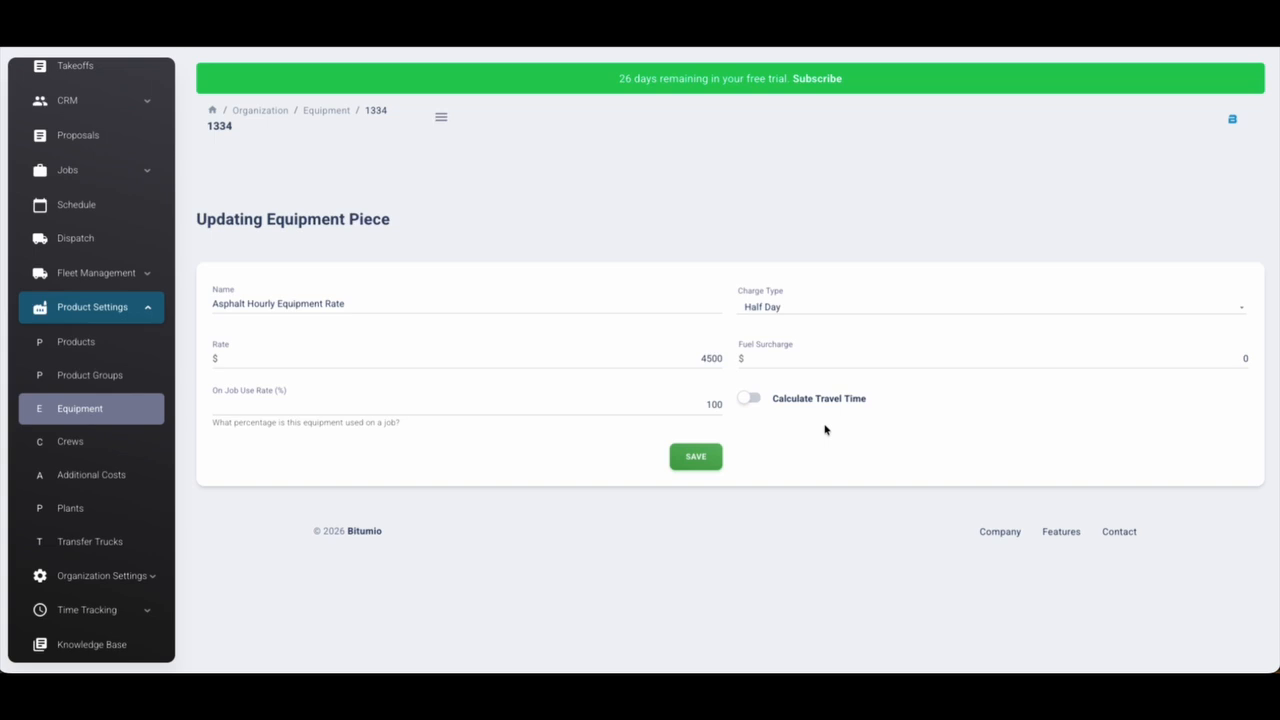
double_click(710, 357)
left_click(857, 466)
left_click(795, 305)
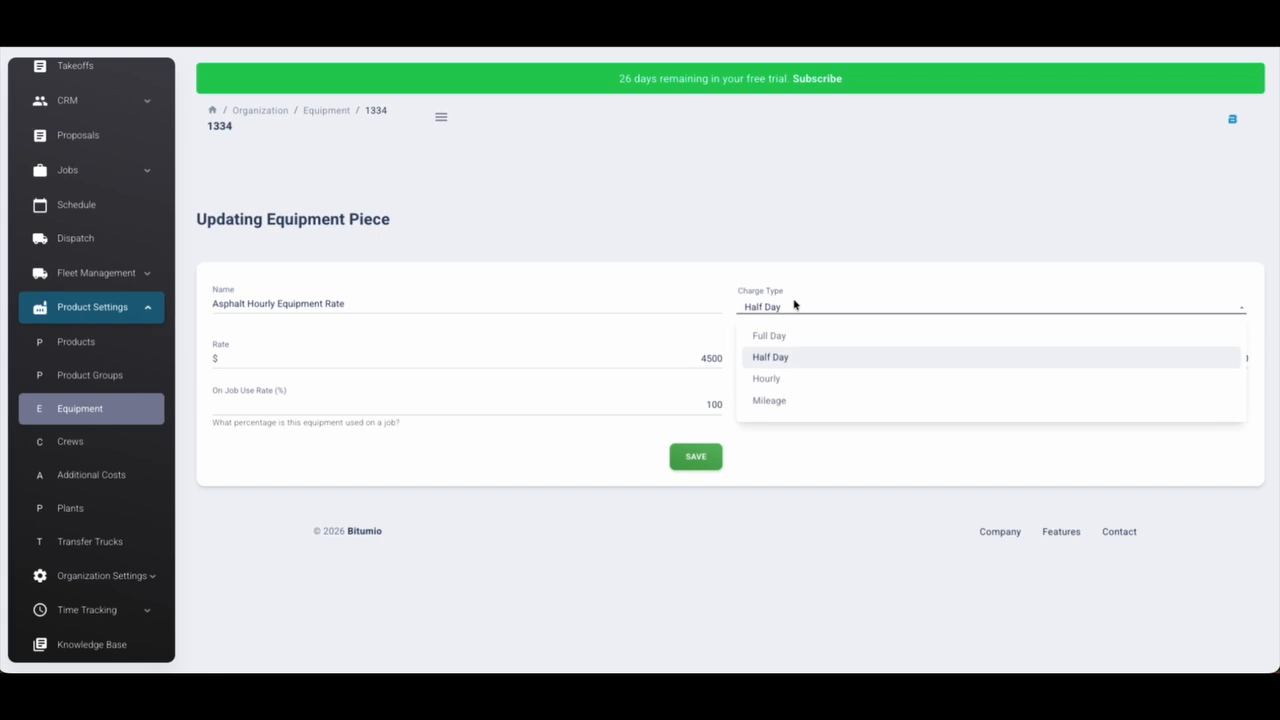
left_click(777, 355)
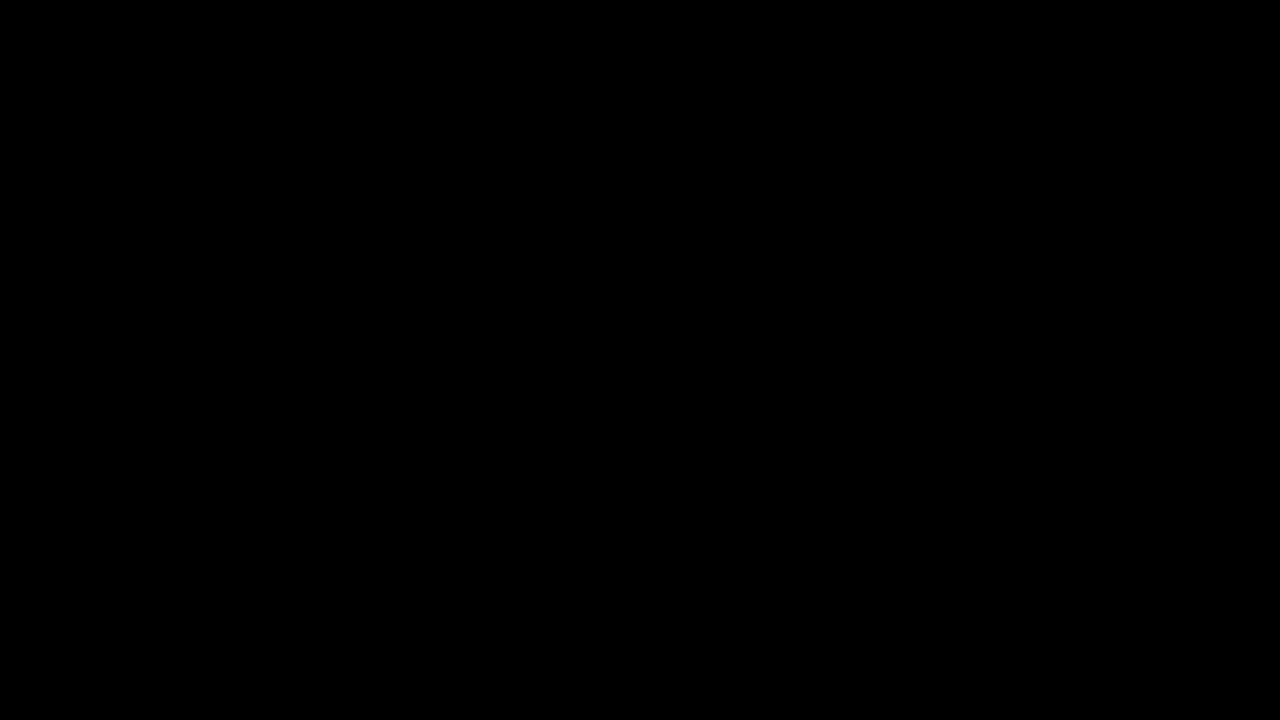
Step: Open the organization's product types list in the product settings
left_click(80, 342)
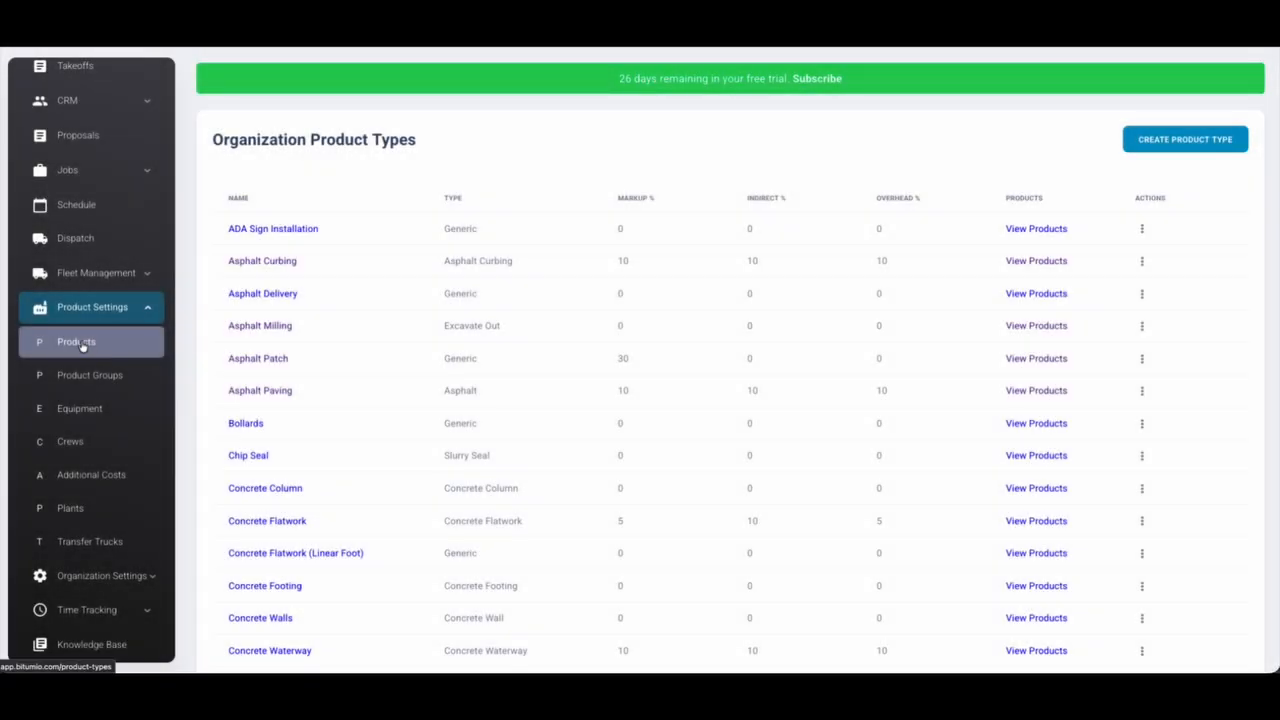